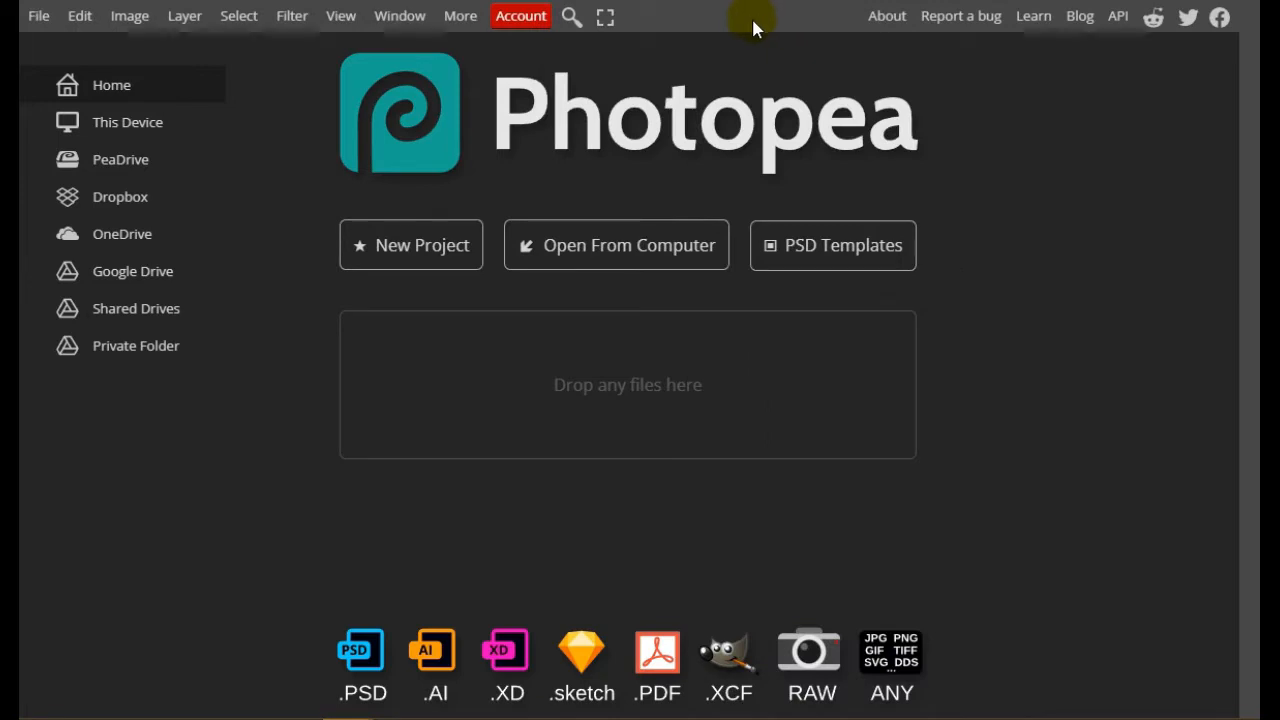
Create a new 1280 by 720 pixel project with a white background and unlock its Background layer
left_click(436, 250)
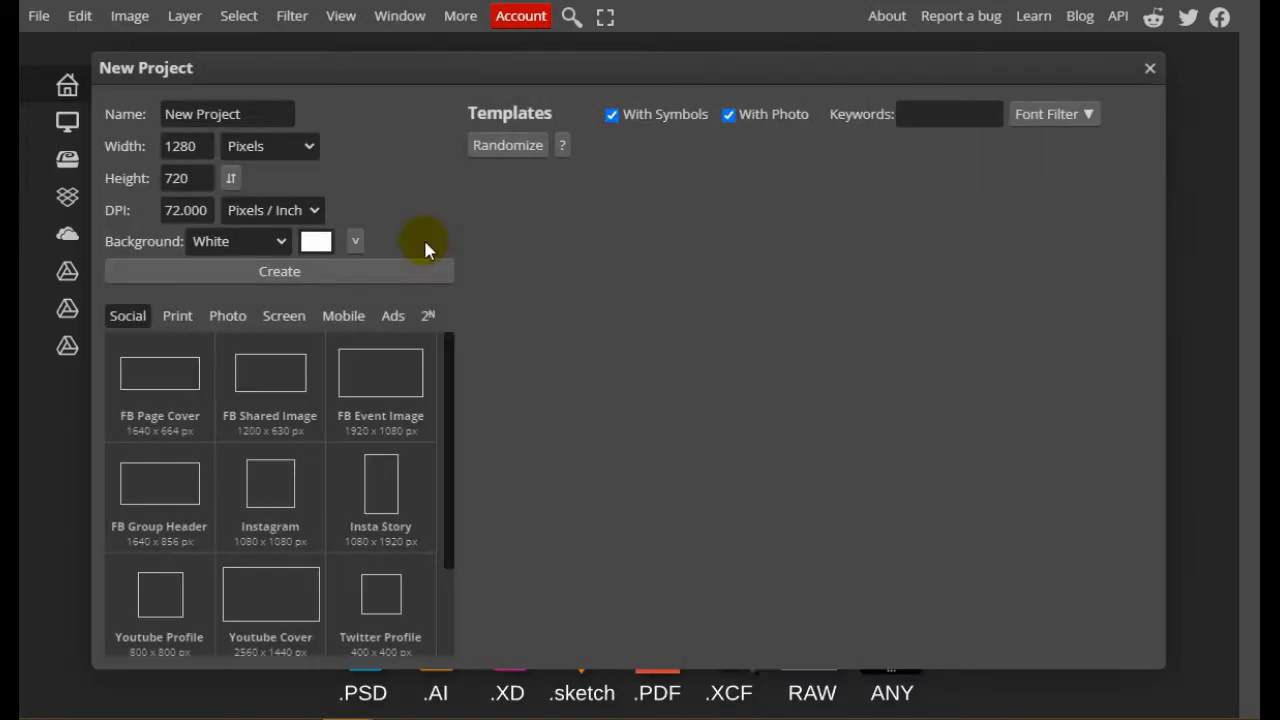
left_click_drag(207, 150, 129, 186)
left_click(322, 275)
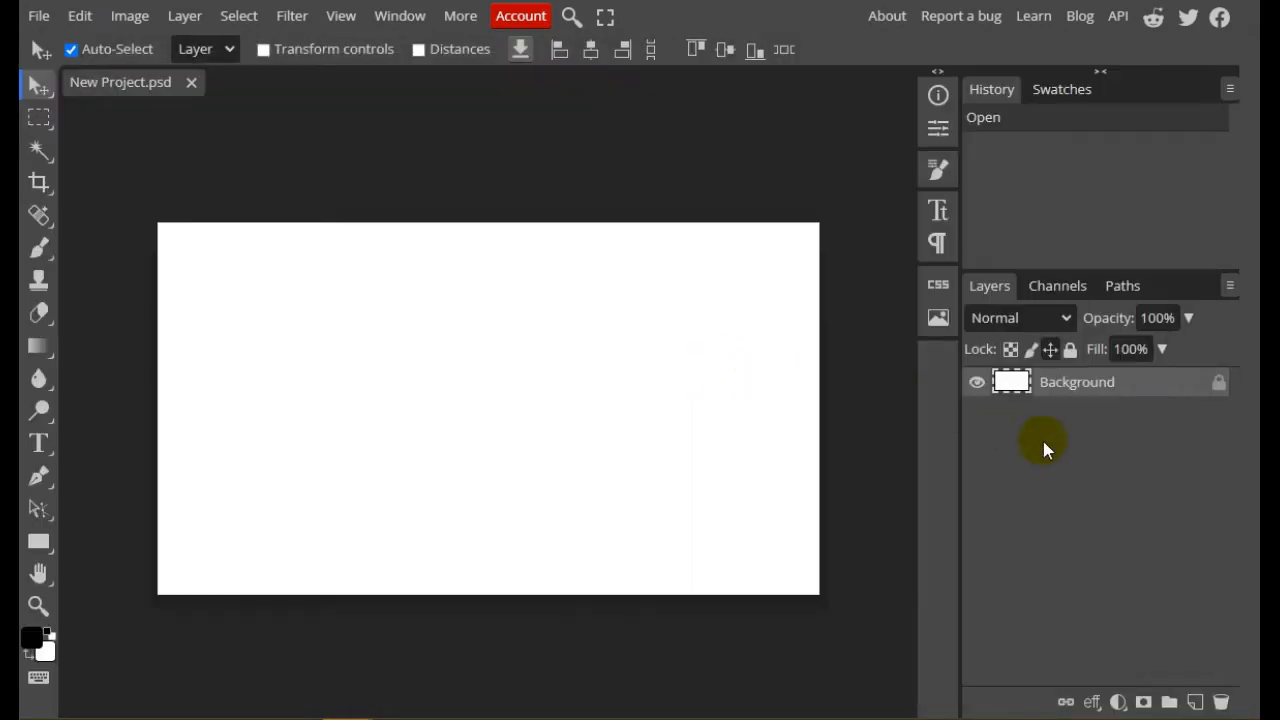
left_click(1217, 383)
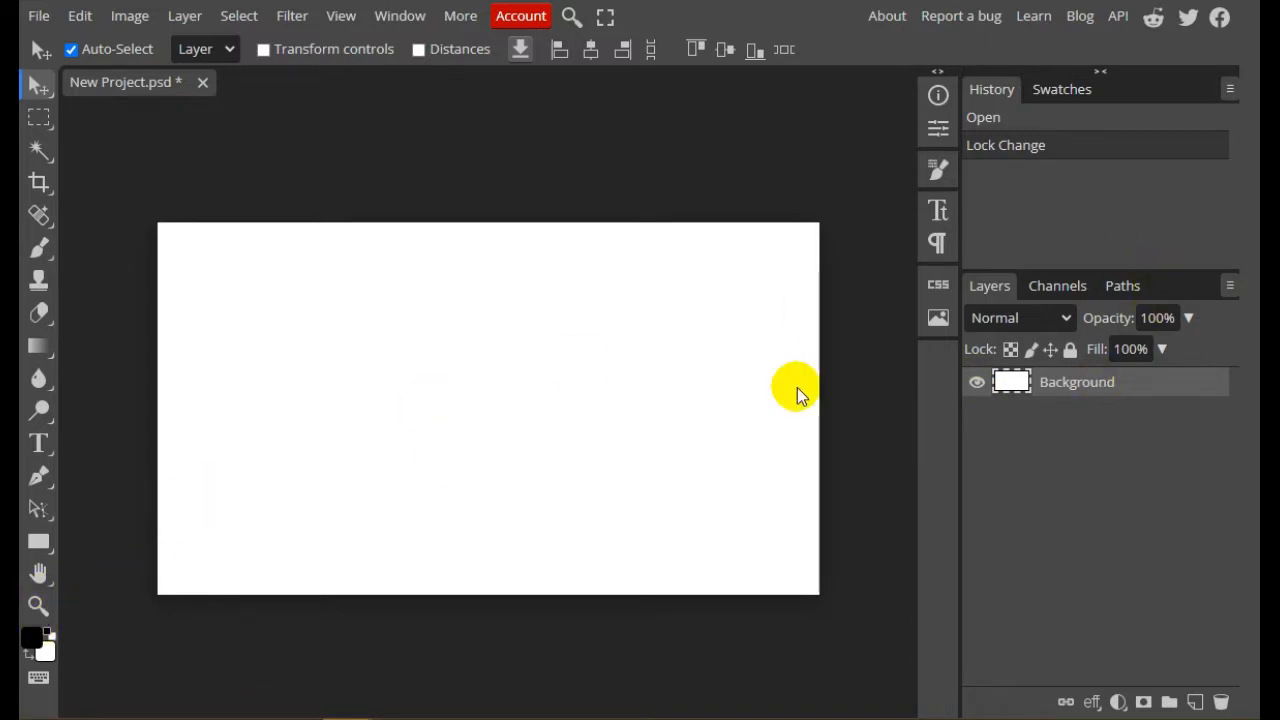
Fill the Background layer with dark grey #181818 using the Paint Bucket tool
left_click(37, 639)
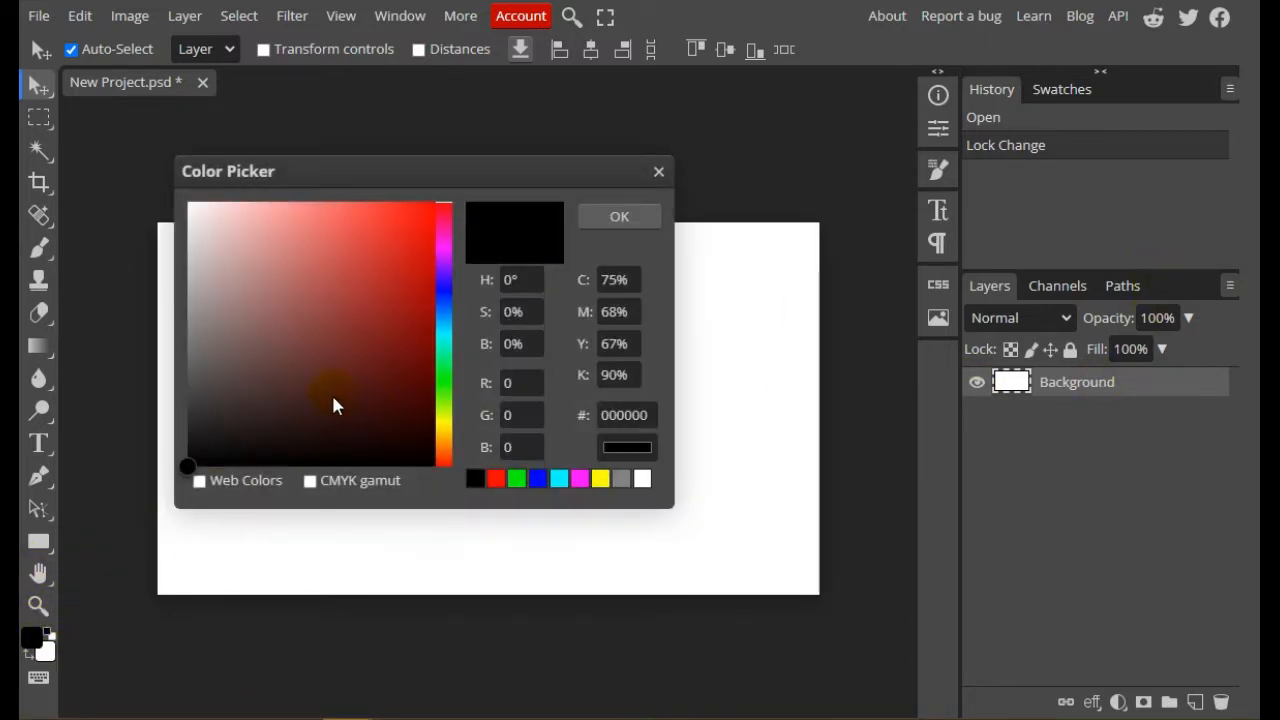
left_click(187, 441)
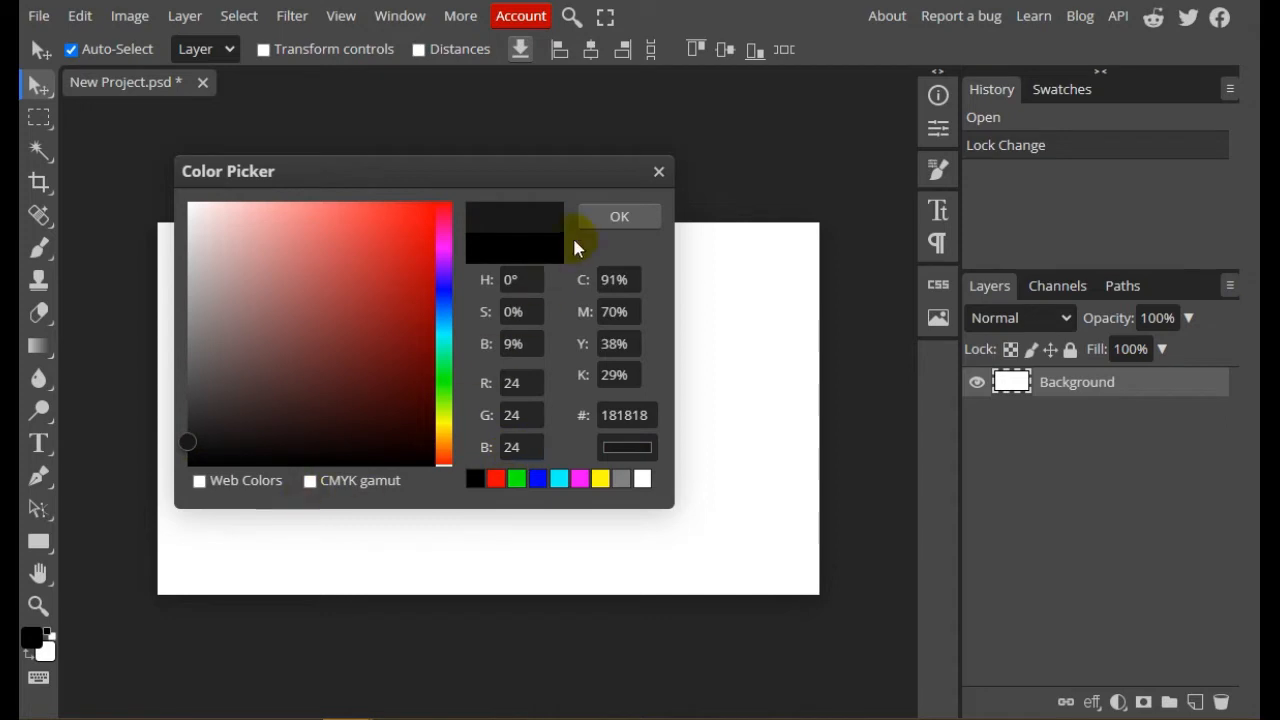
left_click(646, 210)
left_click(39, 346)
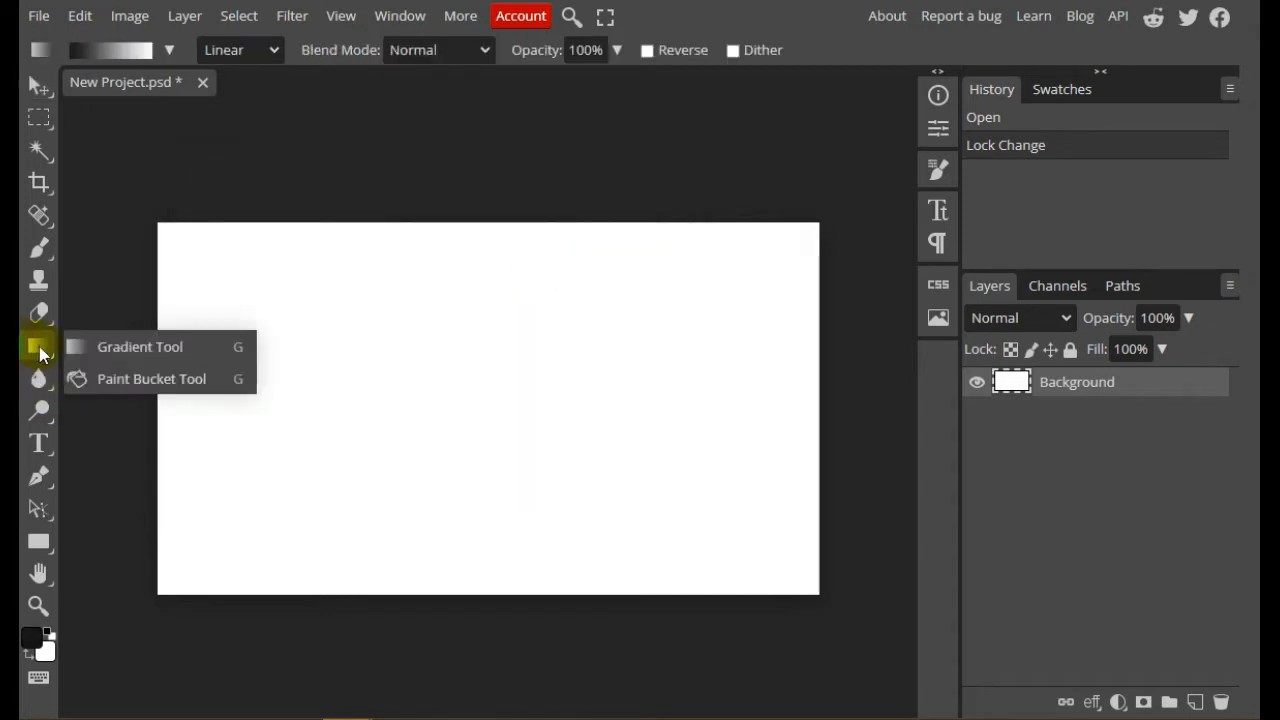
left_click(125, 381)
left_click(499, 347)
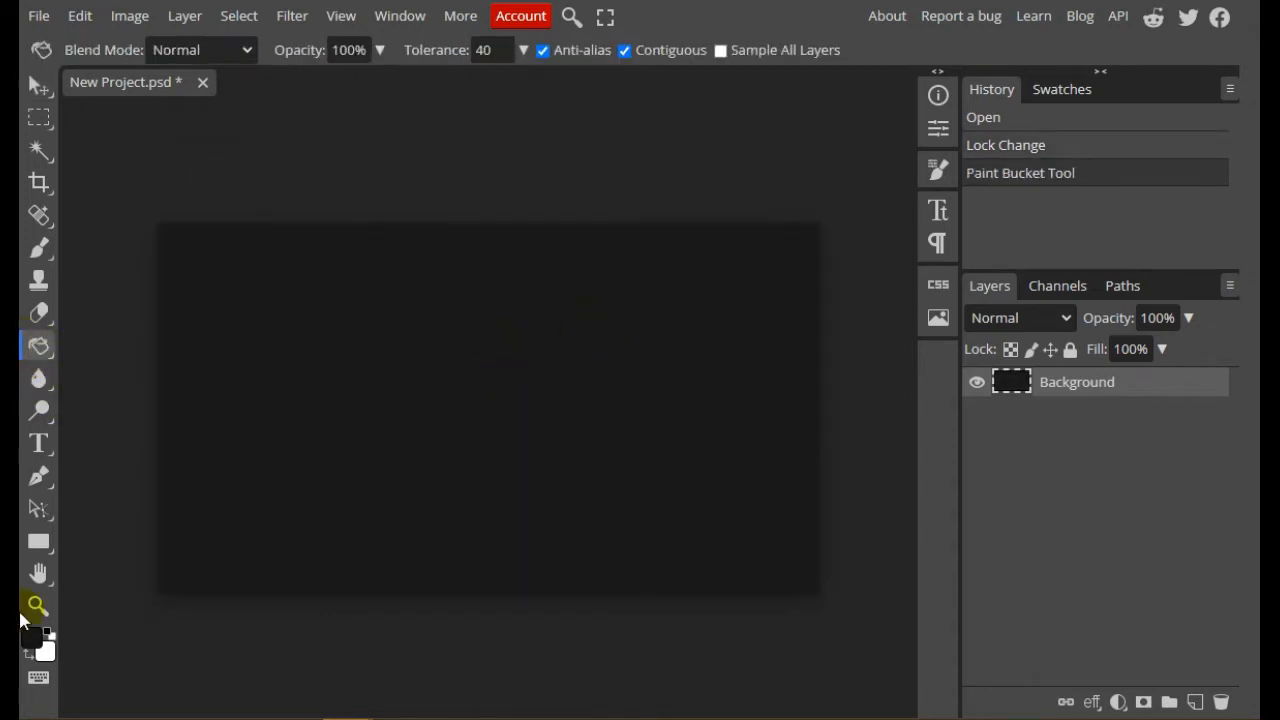
Swap the foreground and background colours, and add the text "Gold" at 378 px on the canvas
left_click(29, 654)
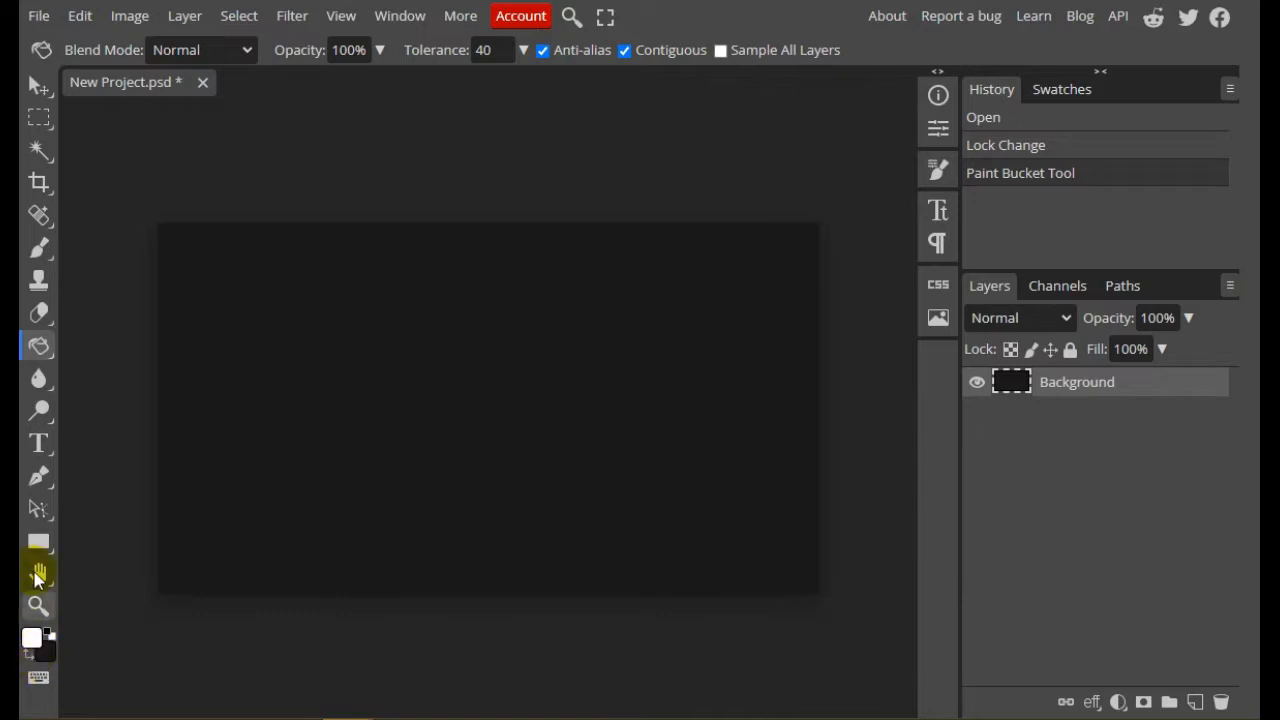
left_click(39, 443)
left_click(263, 440)
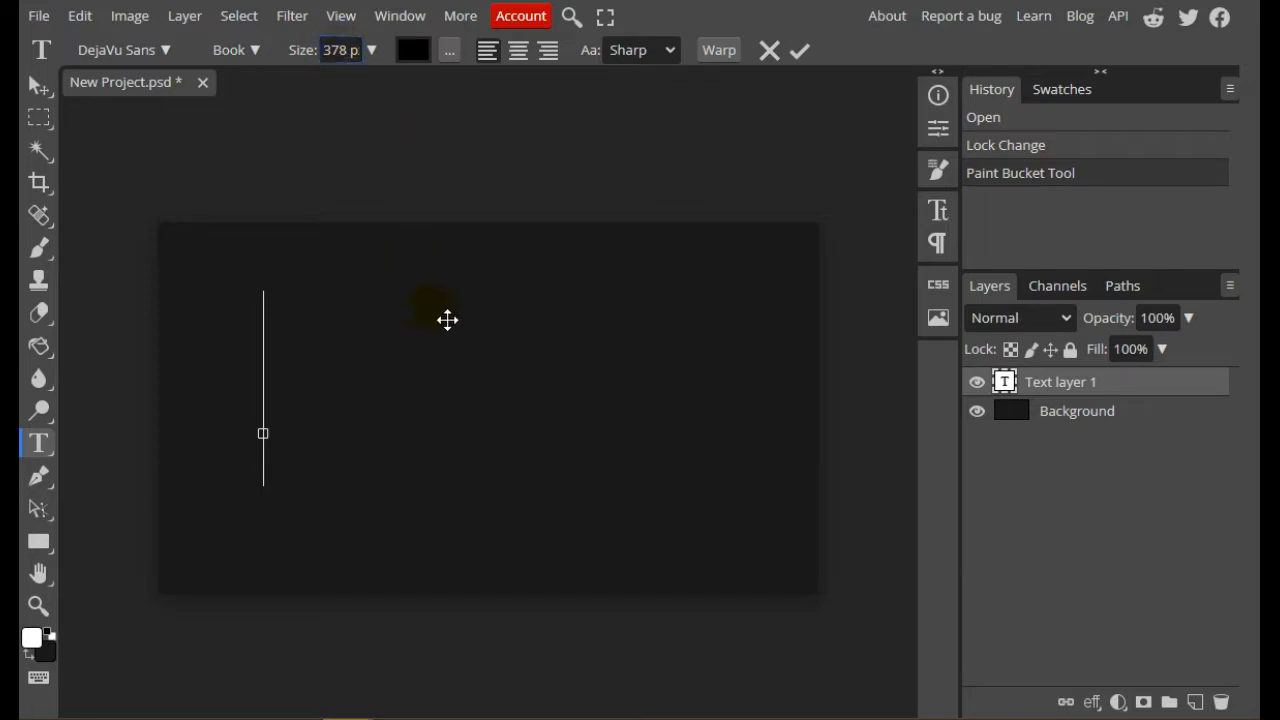
left_click_drag(447, 320, 432, 324)
type("Gols")
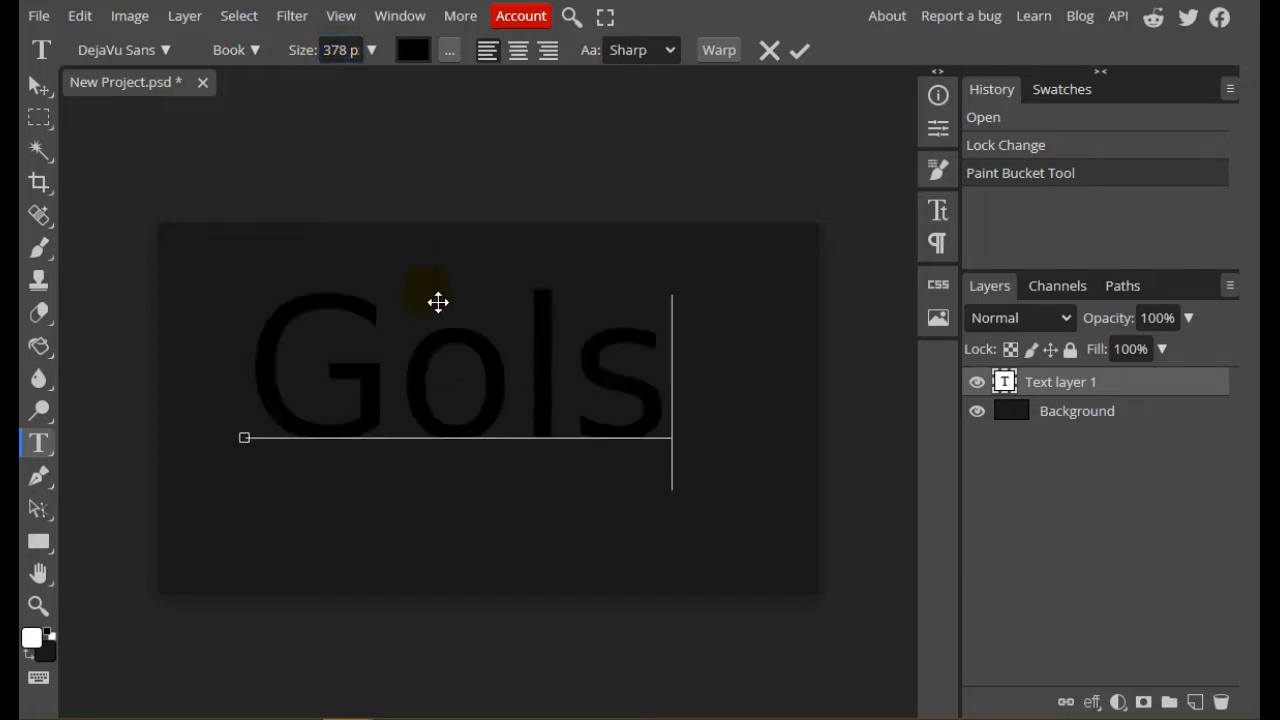
key("BackSpace")
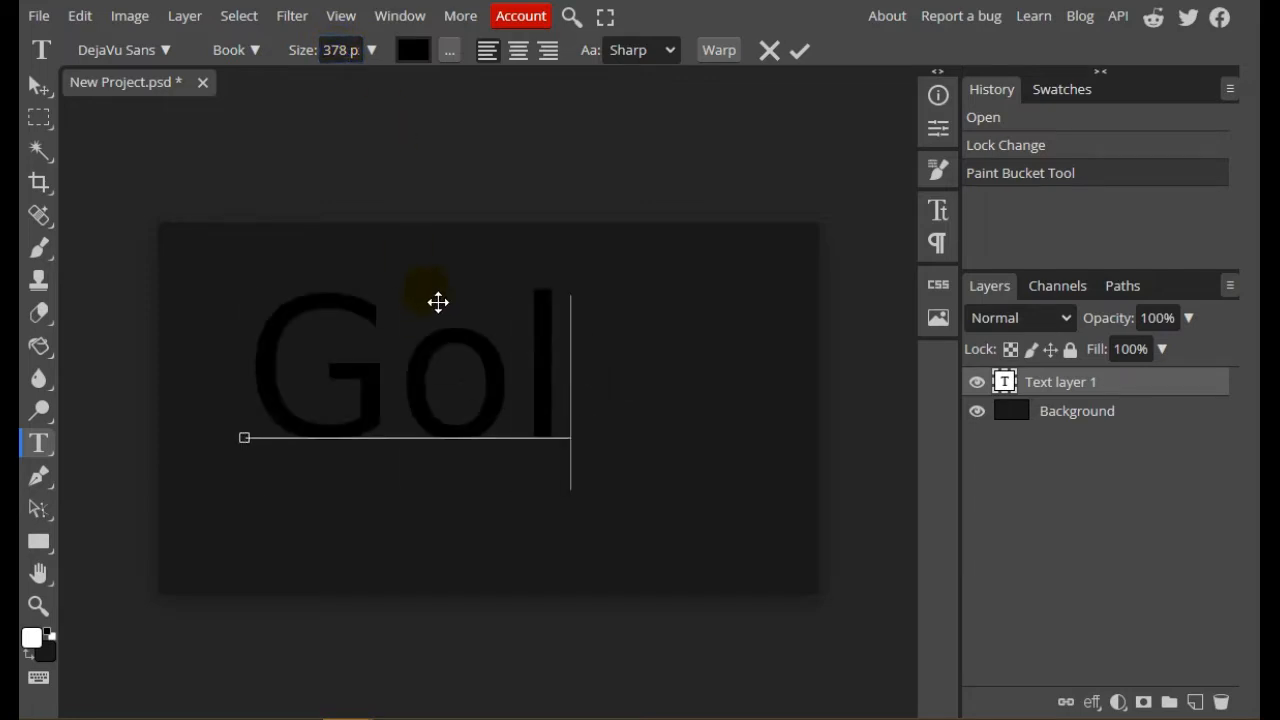
type("s")
key("BackSpace")
type("d")
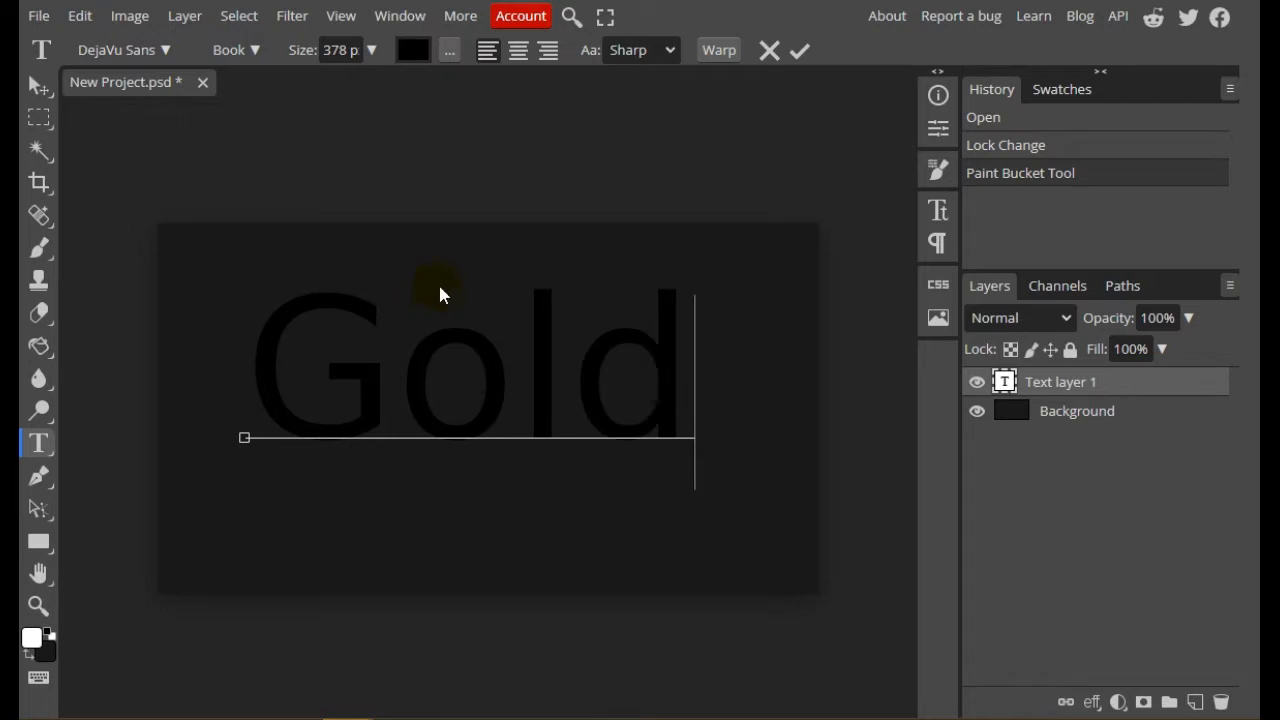
Try to recolour the "Gold" text white through the foreground colour
double_click(1003, 381)
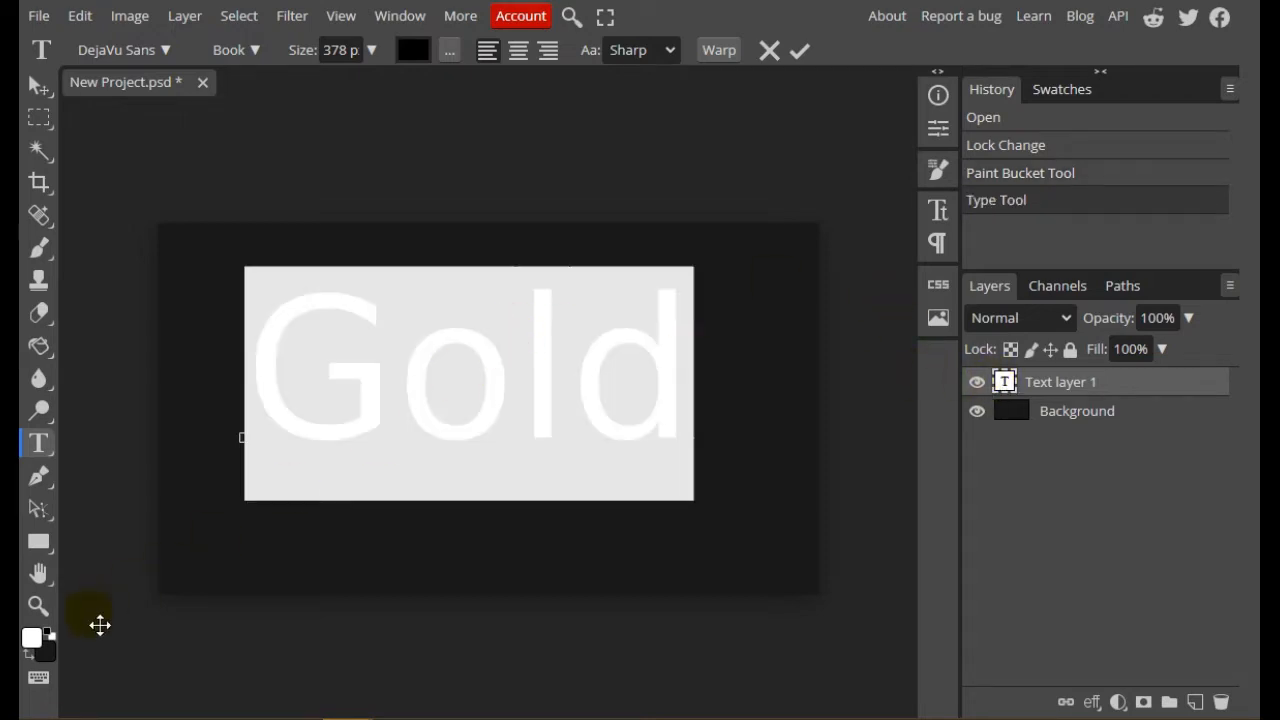
left_click(31, 637)
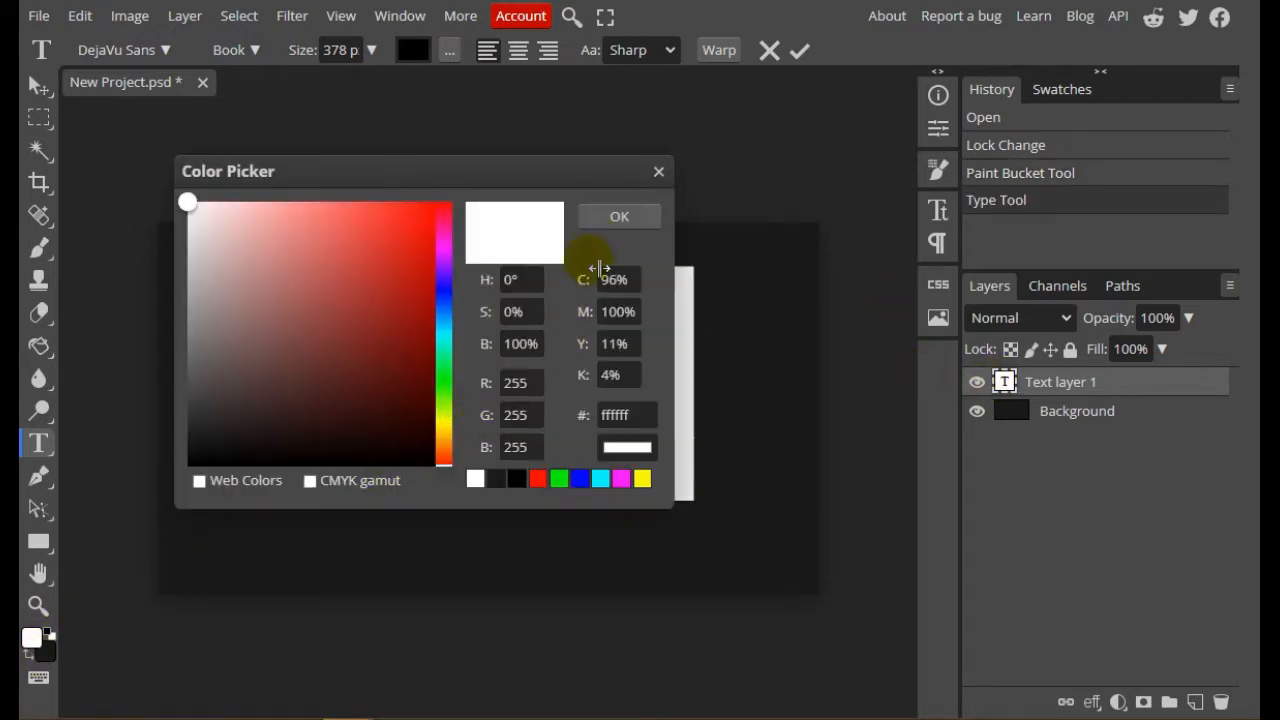
left_click(604, 216)
left_click(40, 122)
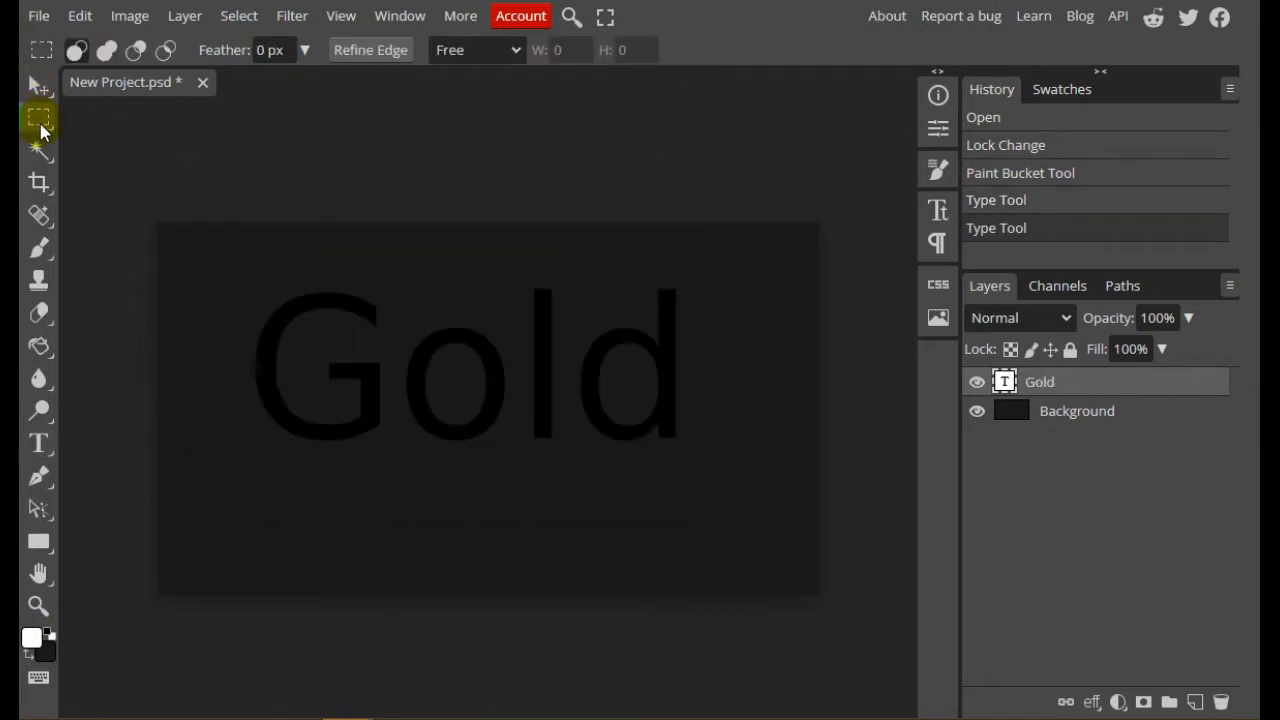
Set the fill colour of the "Gold" text to white #ffffff
double_click(1005, 382)
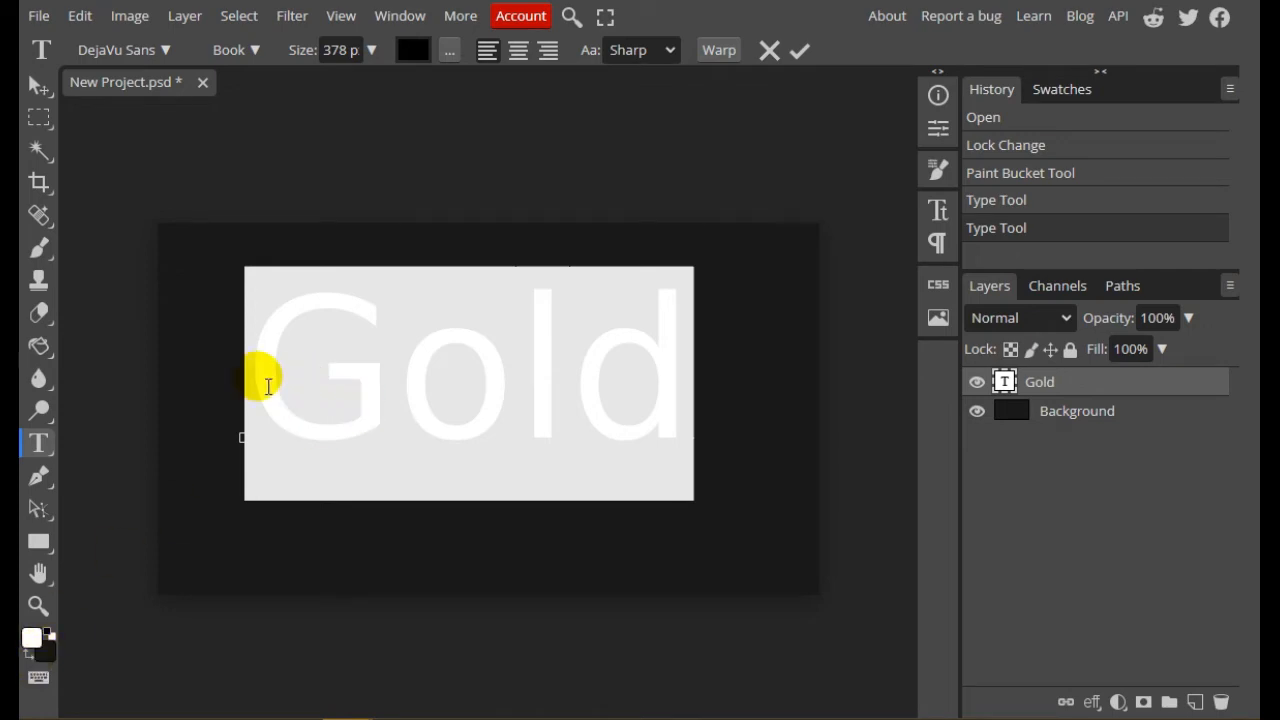
left_click(413, 50)
left_click_drag(219, 202, 80, 171)
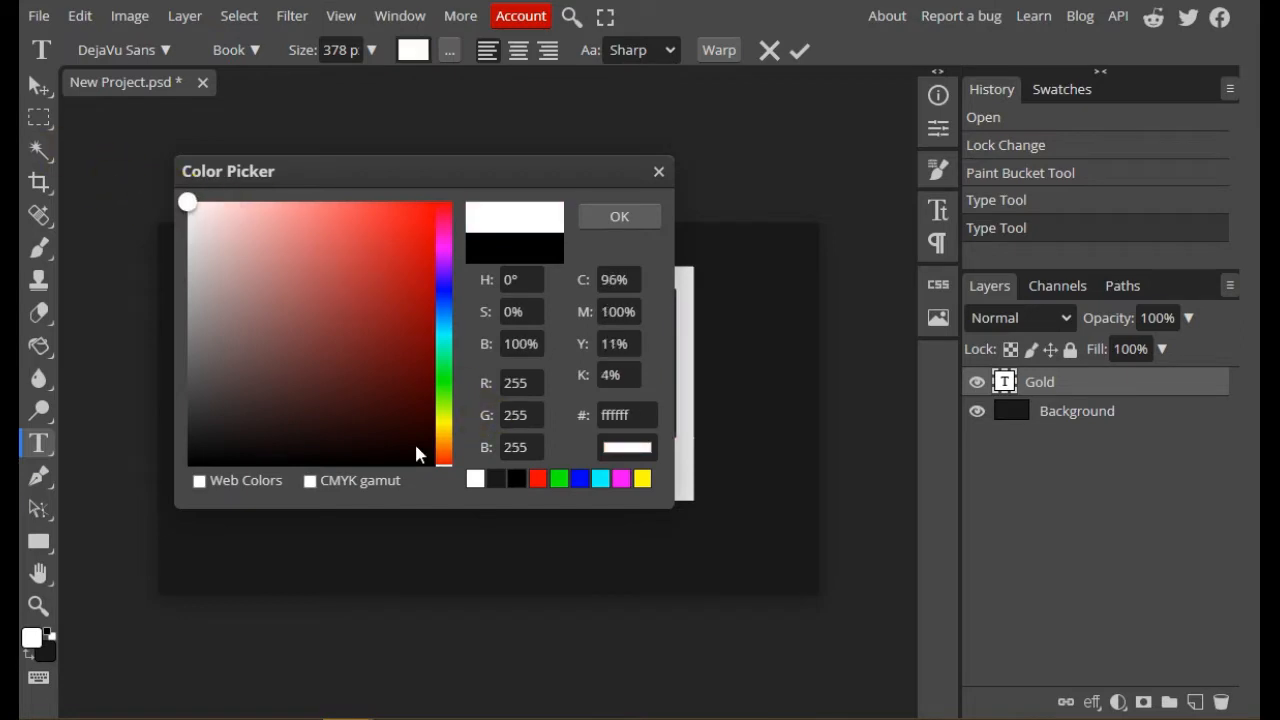
left_click(622, 215)
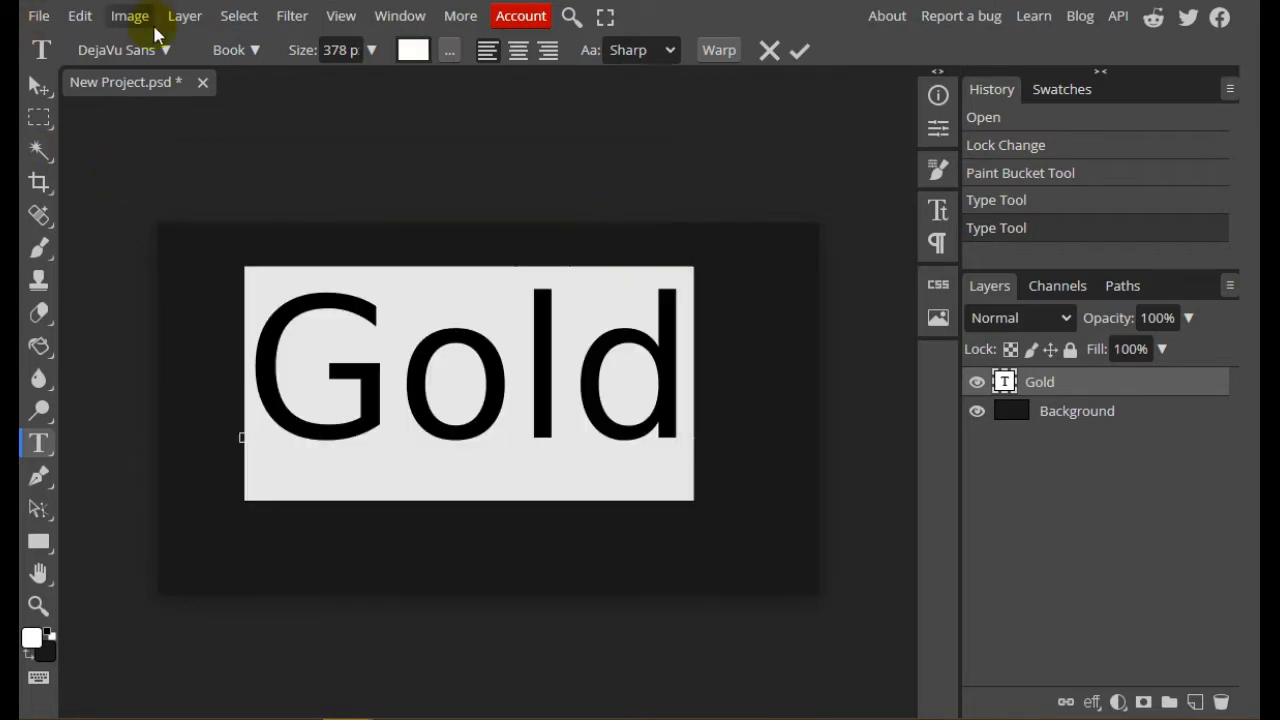
Load the Rundeck Smooth font file from the computer and keep it for future sessions
left_click(163, 51)
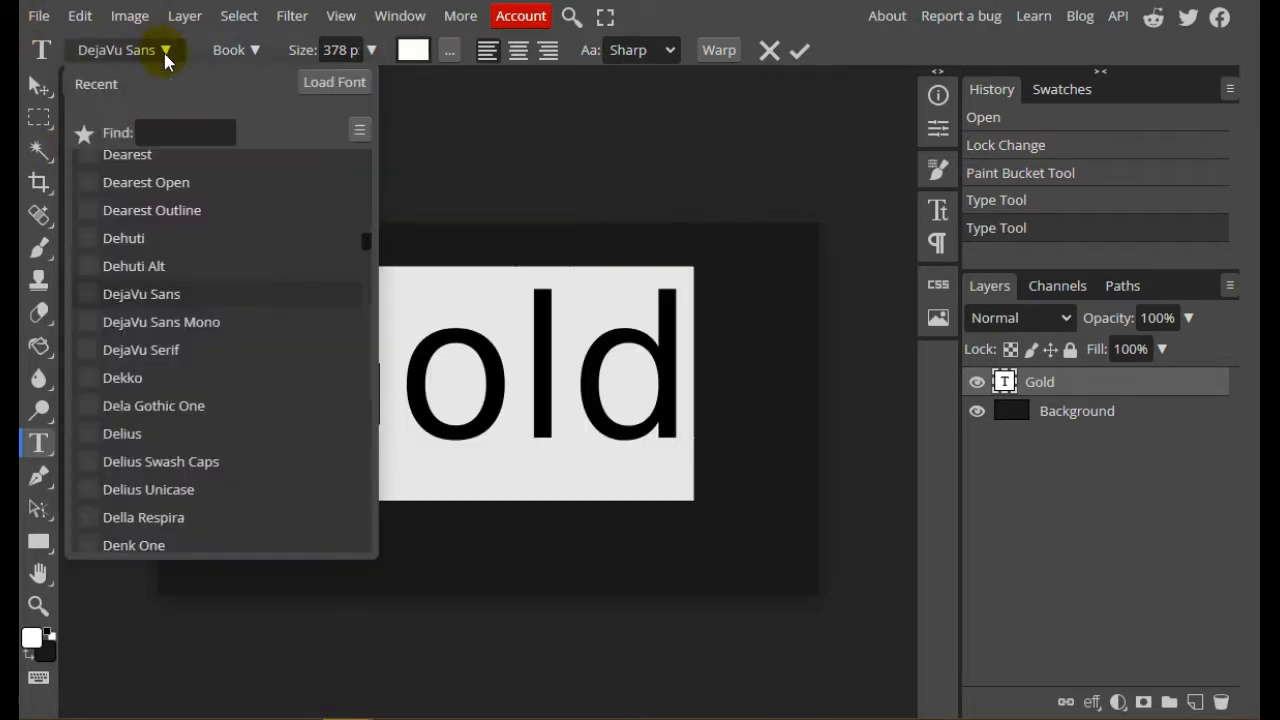
left_click(319, 81)
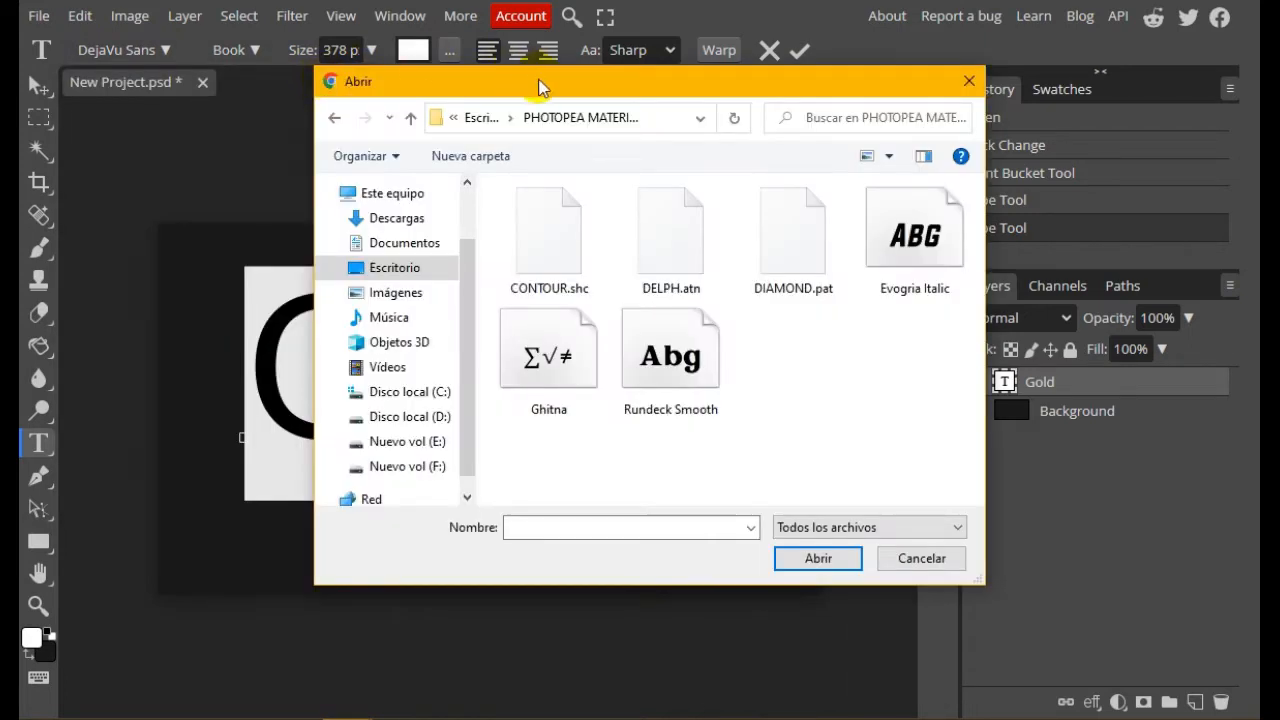
left_click(680, 354)
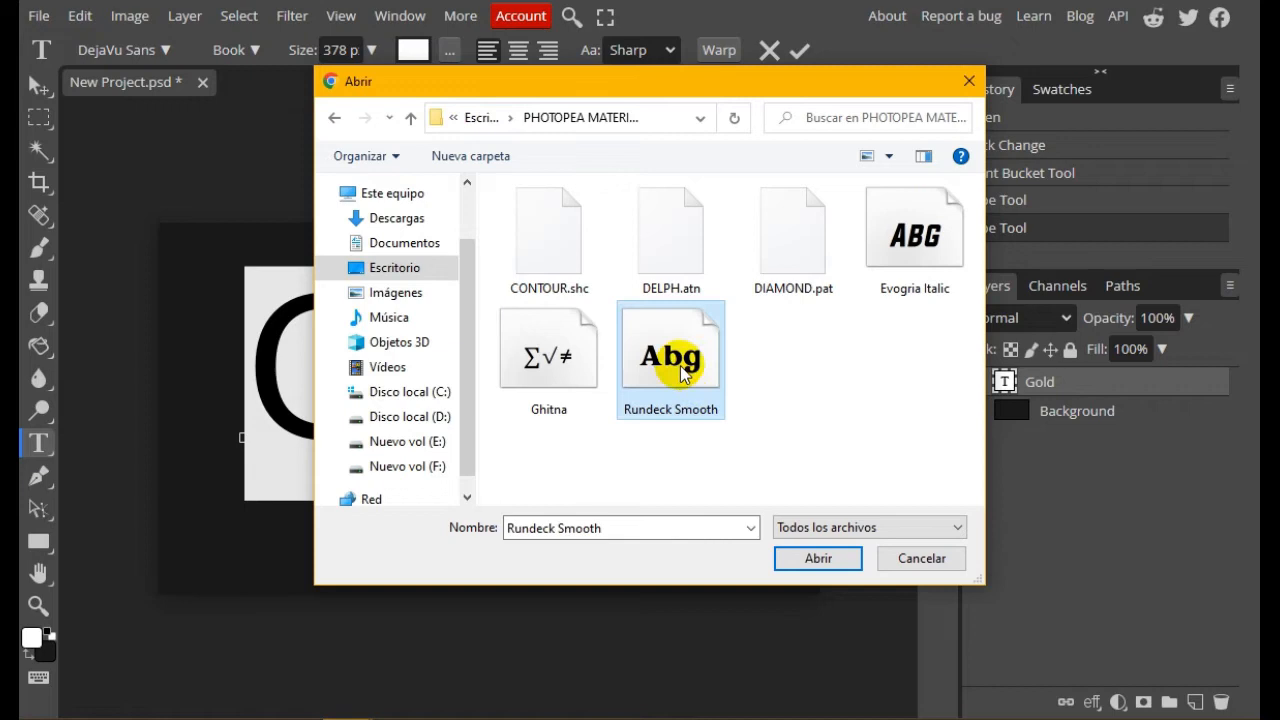
left_click(818, 558)
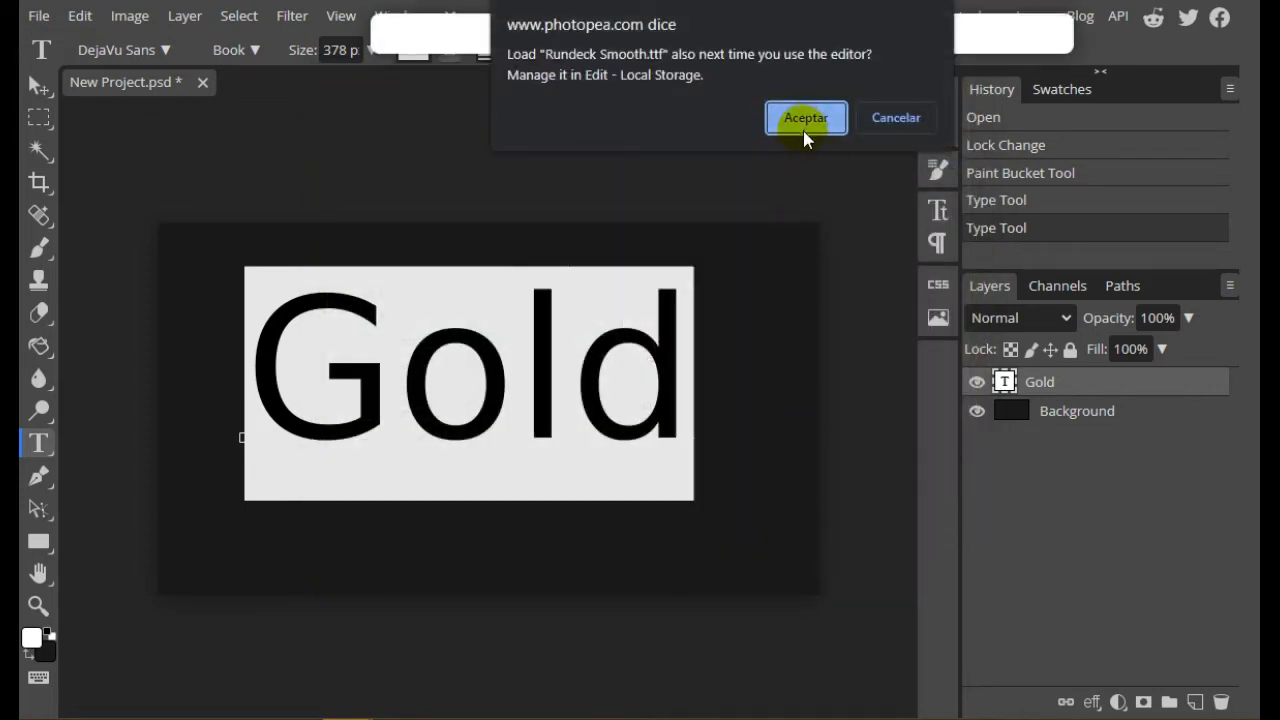
left_click(806, 118)
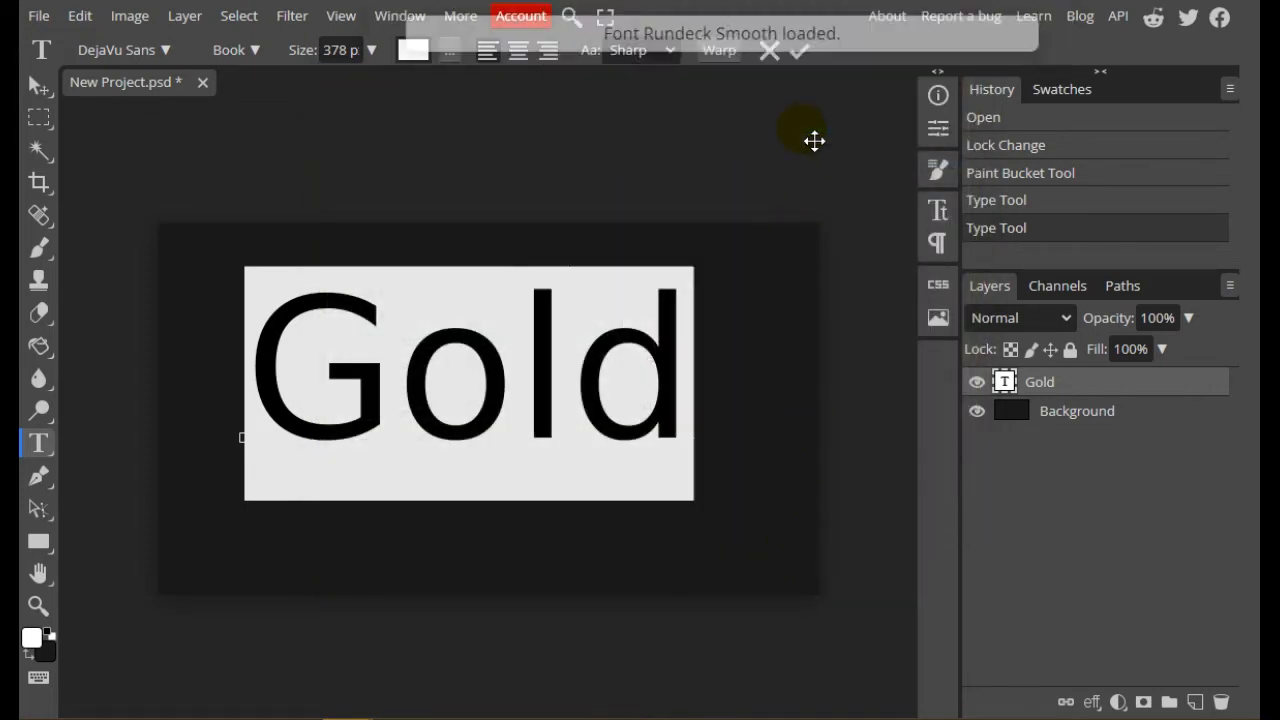
Apply the Rundeck font to the "Gold" text
left_click(166, 53)
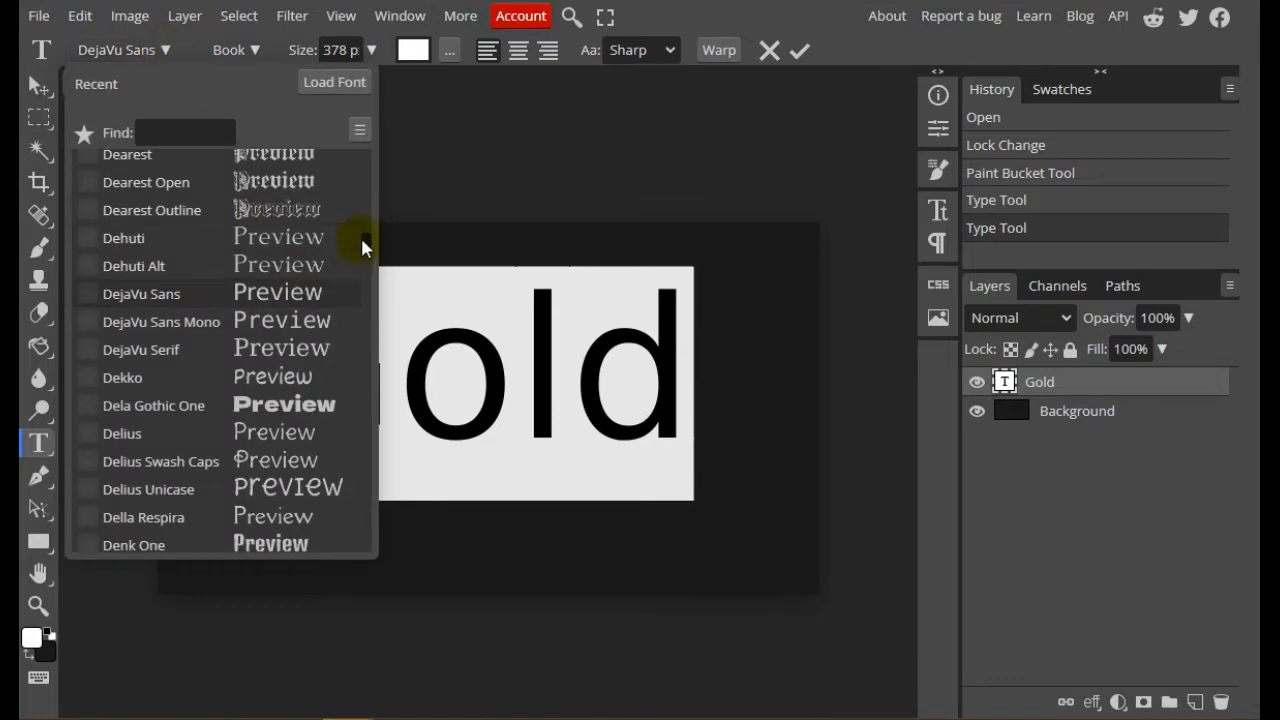
left_click_drag(362, 246, 371, 569)
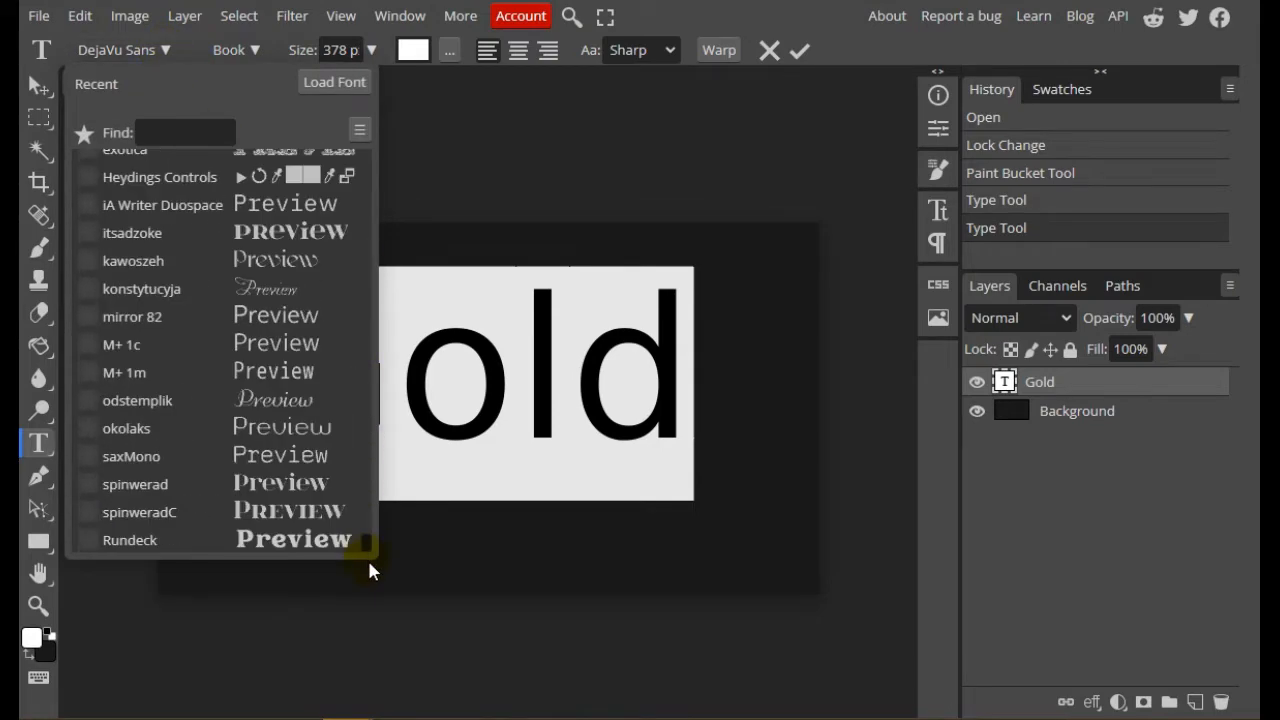
left_click(306, 542)
Move the "Gold" text to the centre of the canvas and display the document pixel to pixel
left_click(38, 86)
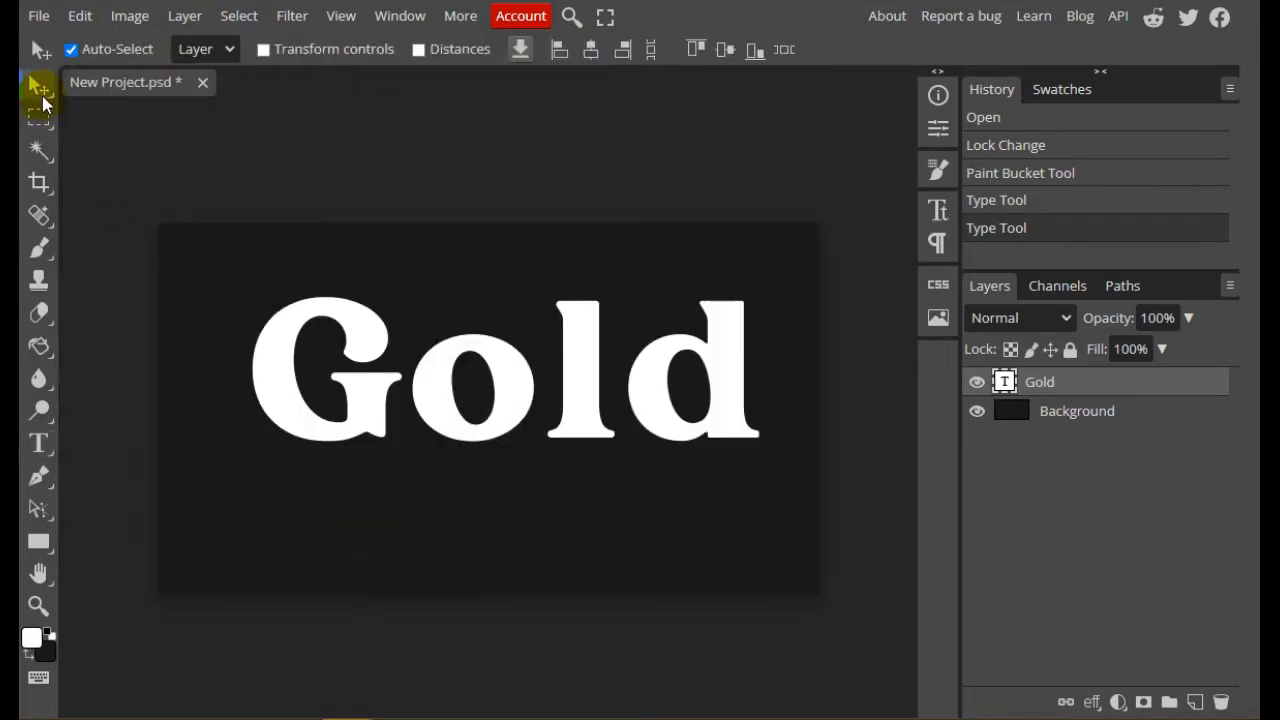
left_click_drag(604, 363, 586, 371)
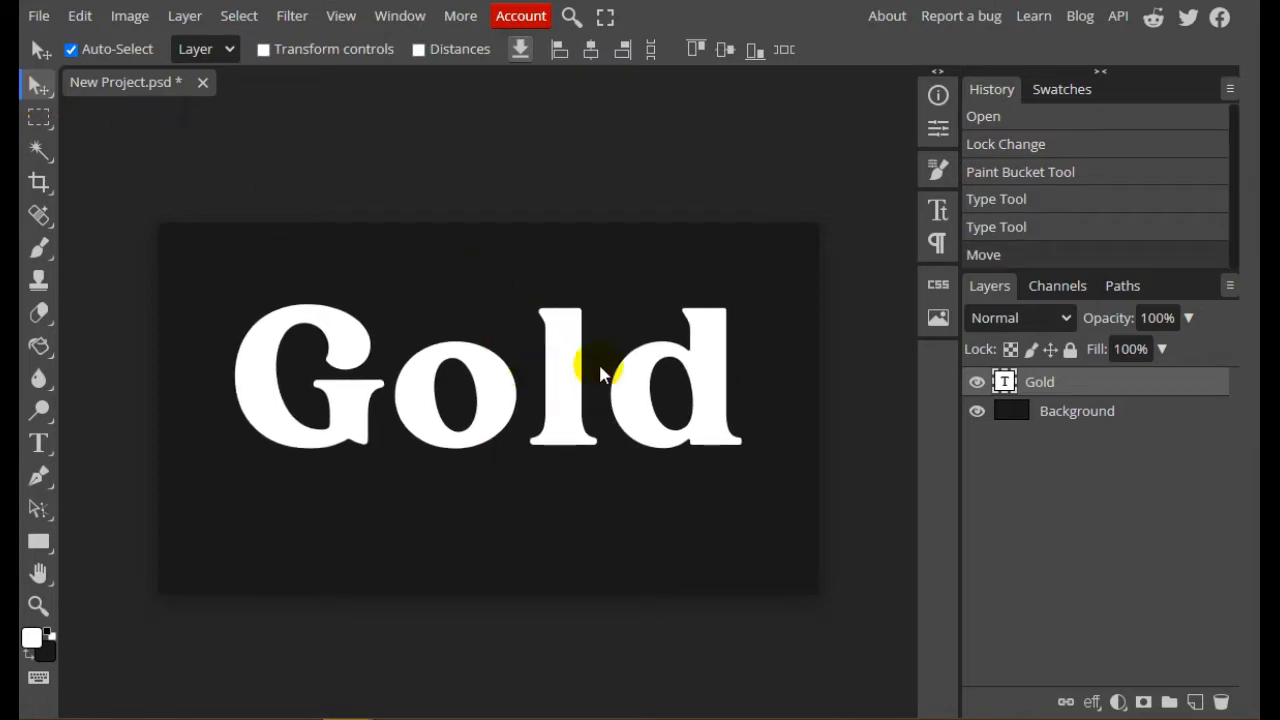
left_click(39, 603)
left_click(189, 49)
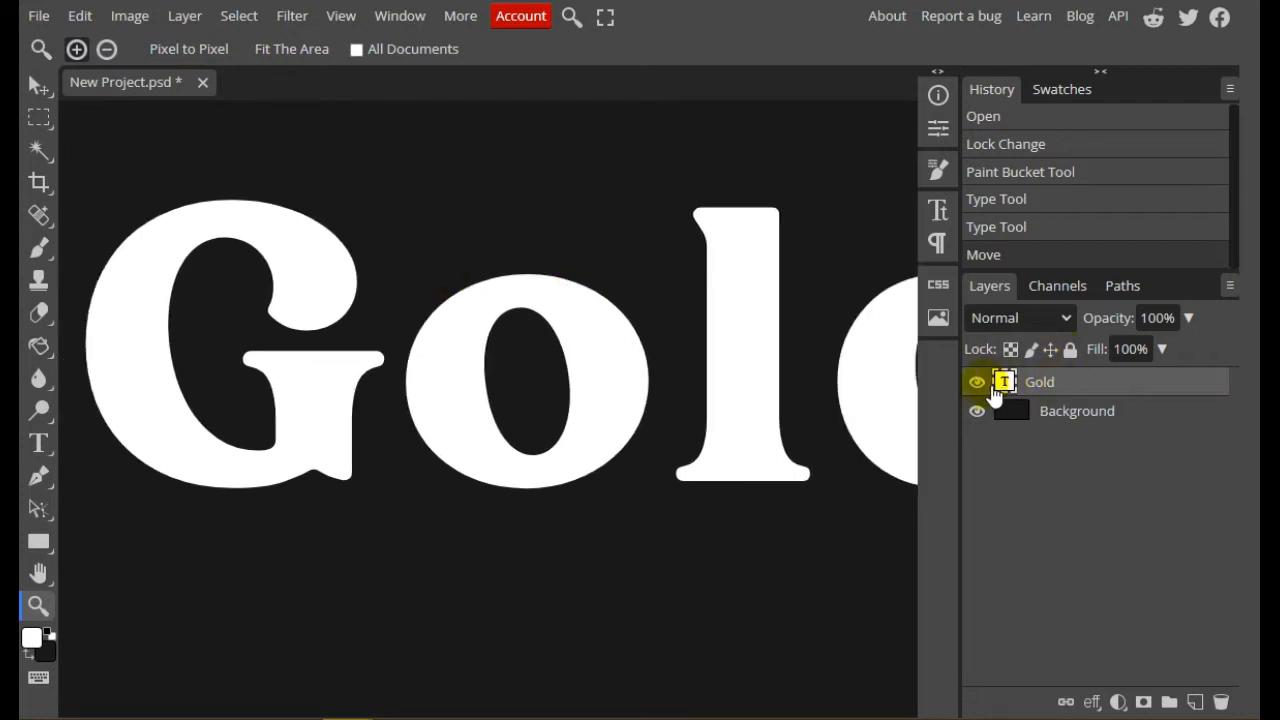
right_click(1100, 383)
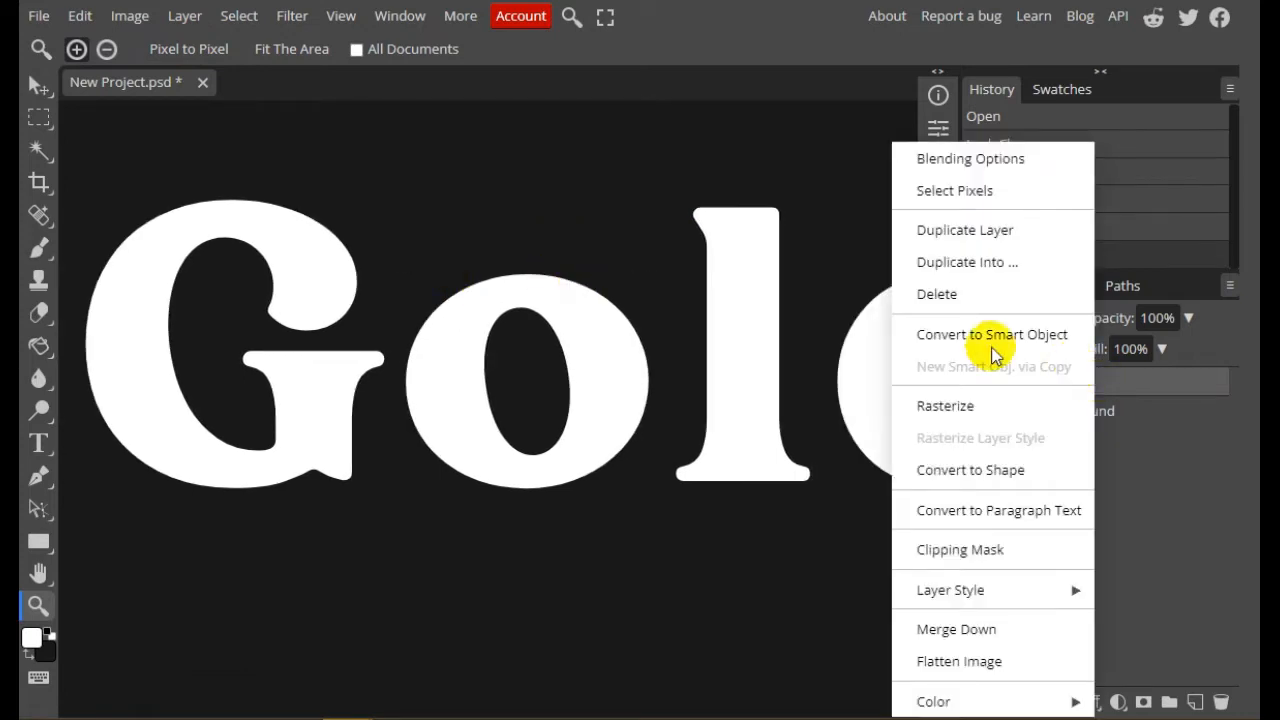
left_click(1155, 393)
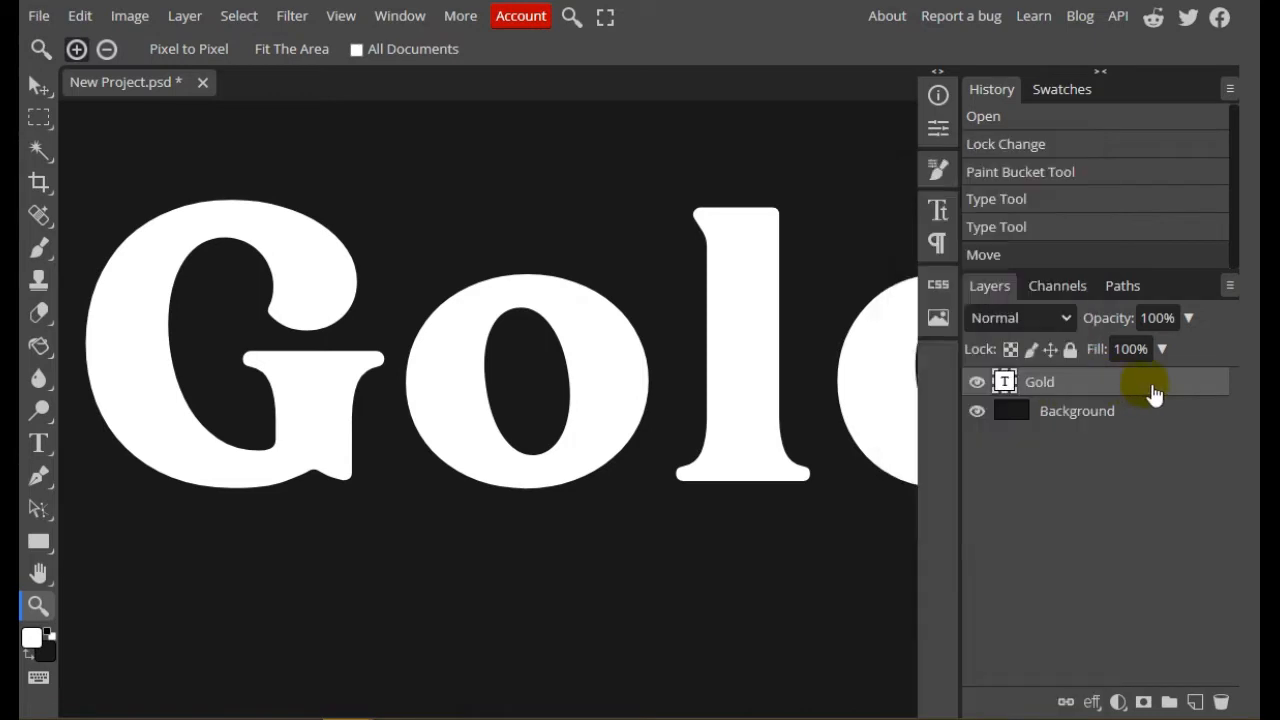
right_click(1150, 390)
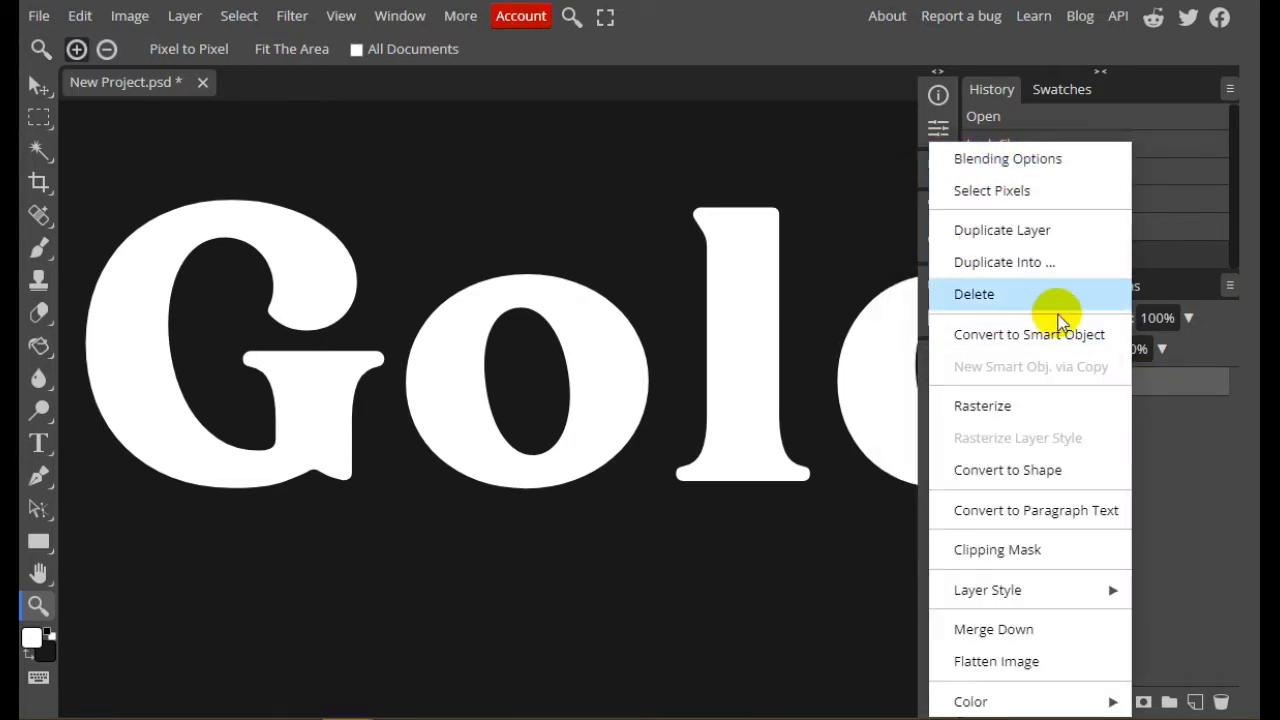
left_click(1188, 393)
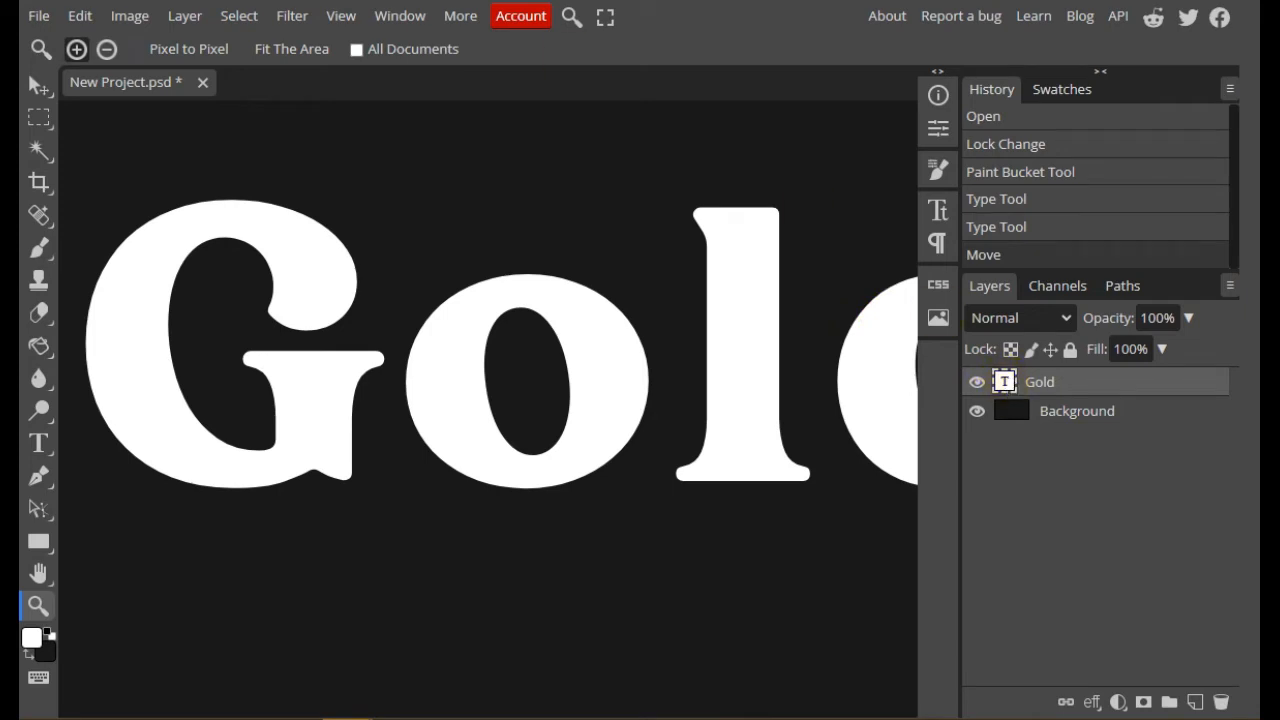
Examine the available glyphs of the Rundeck Regular font, including its capitals, lowercase letters and accented characters
left_click(400, 16)
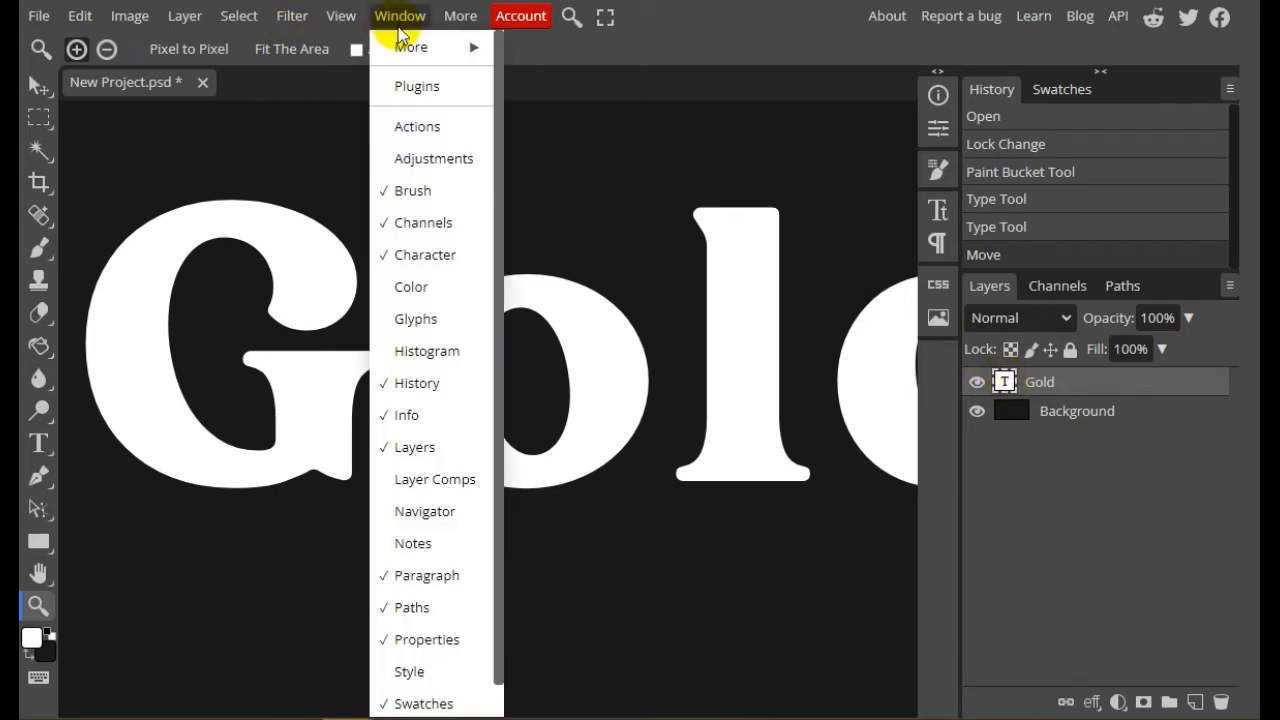
left_click(435, 320)
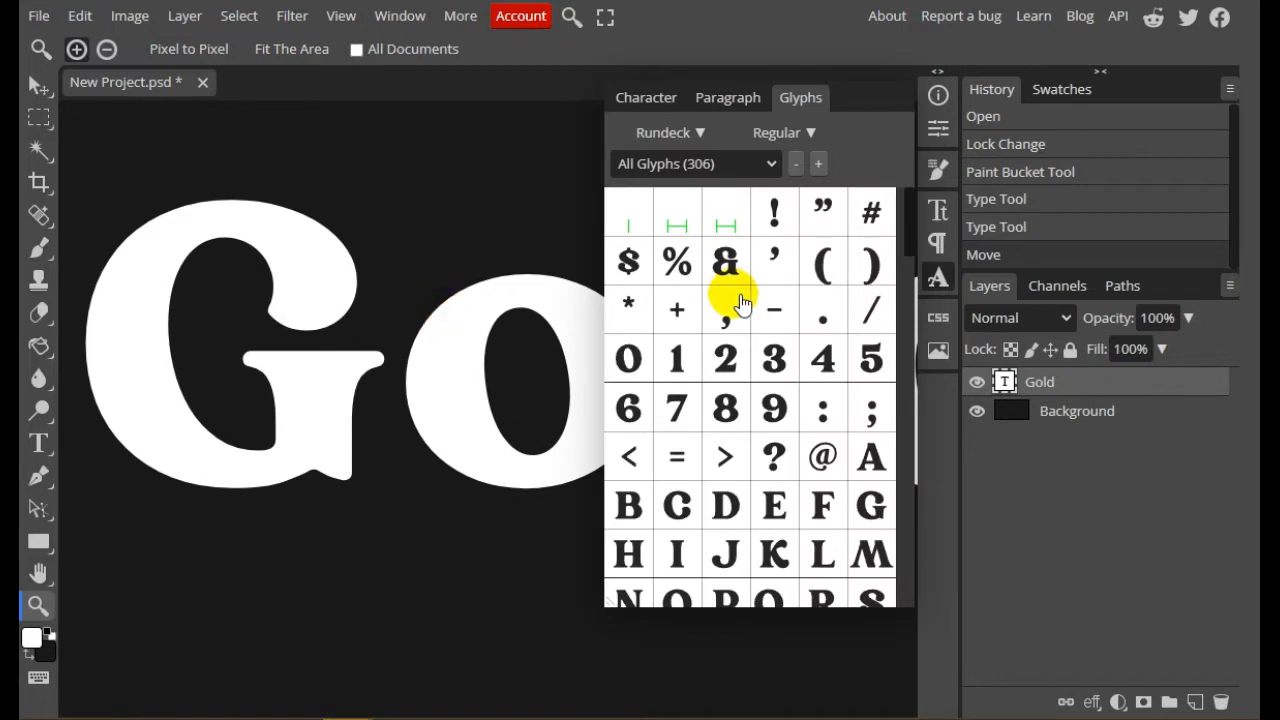
scroll(740, 400, "down", 15)
scroll(750, 412, "down", 5)
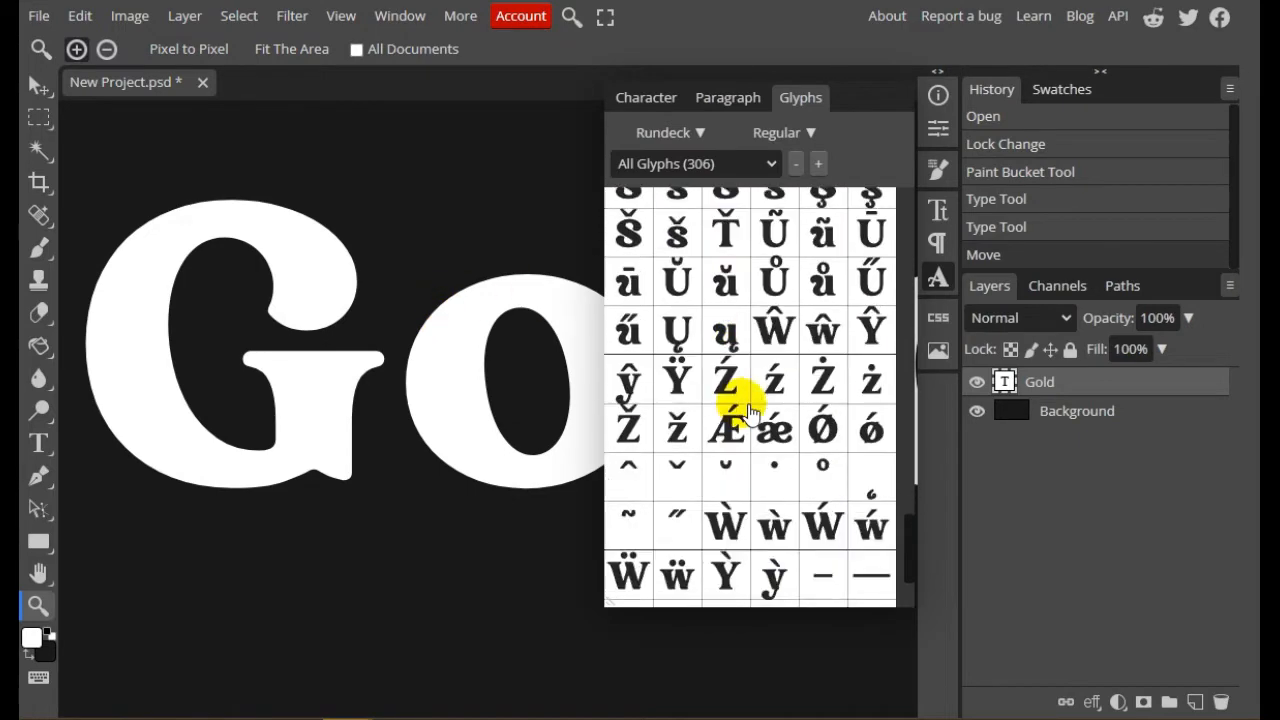
scroll(750, 412, "up", 8)
scroll(750, 412, "up", 8)
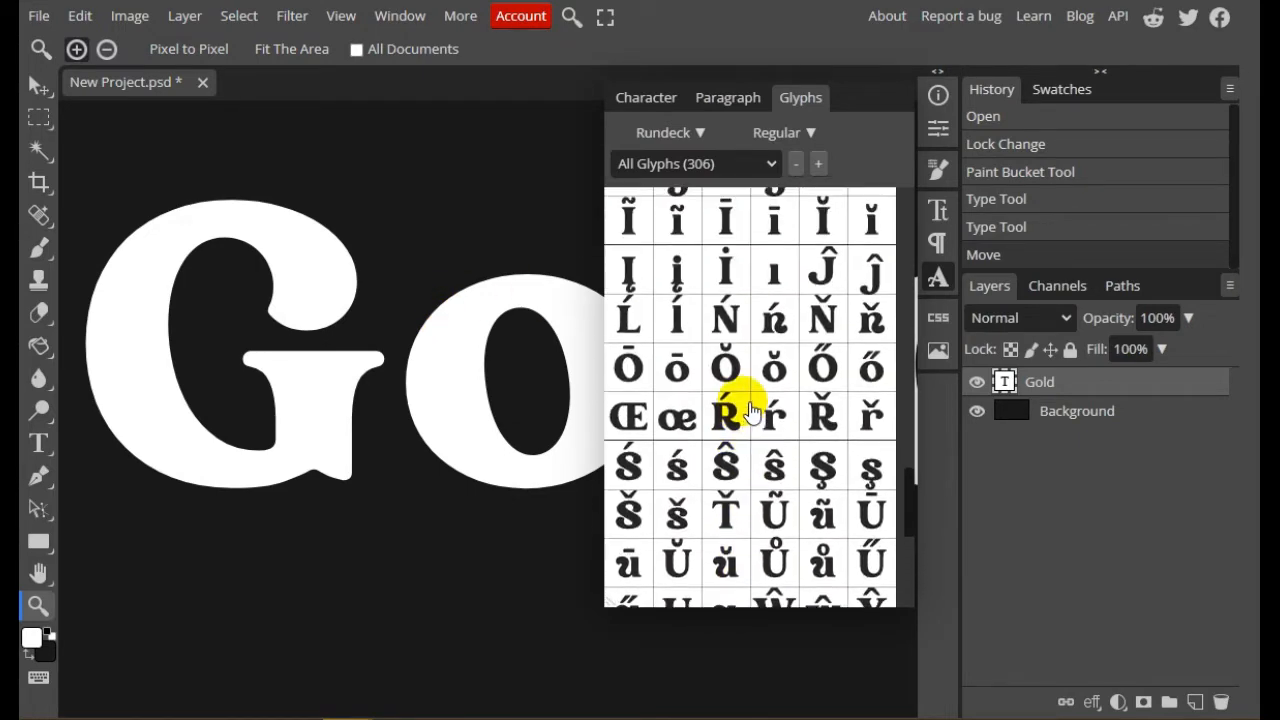
scroll(750, 412, "up", 10)
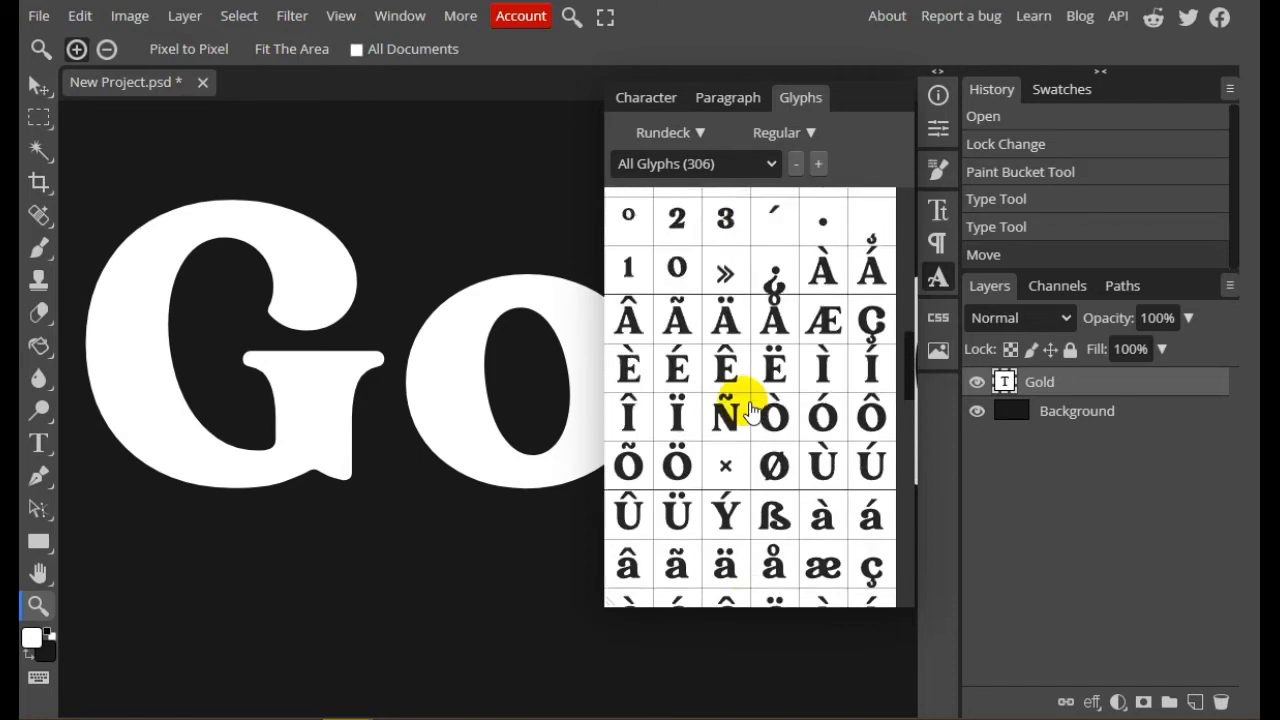
scroll(750, 412, "up", 2)
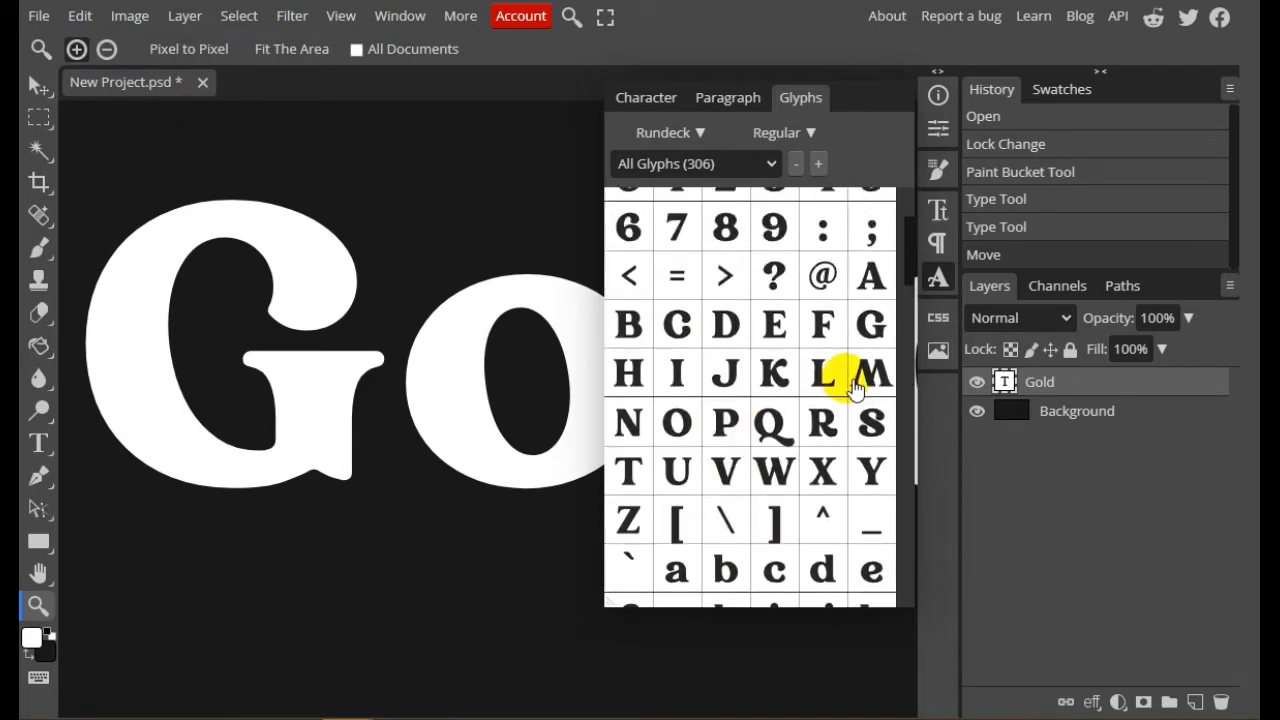
scroll(904, 355, "down", 15)
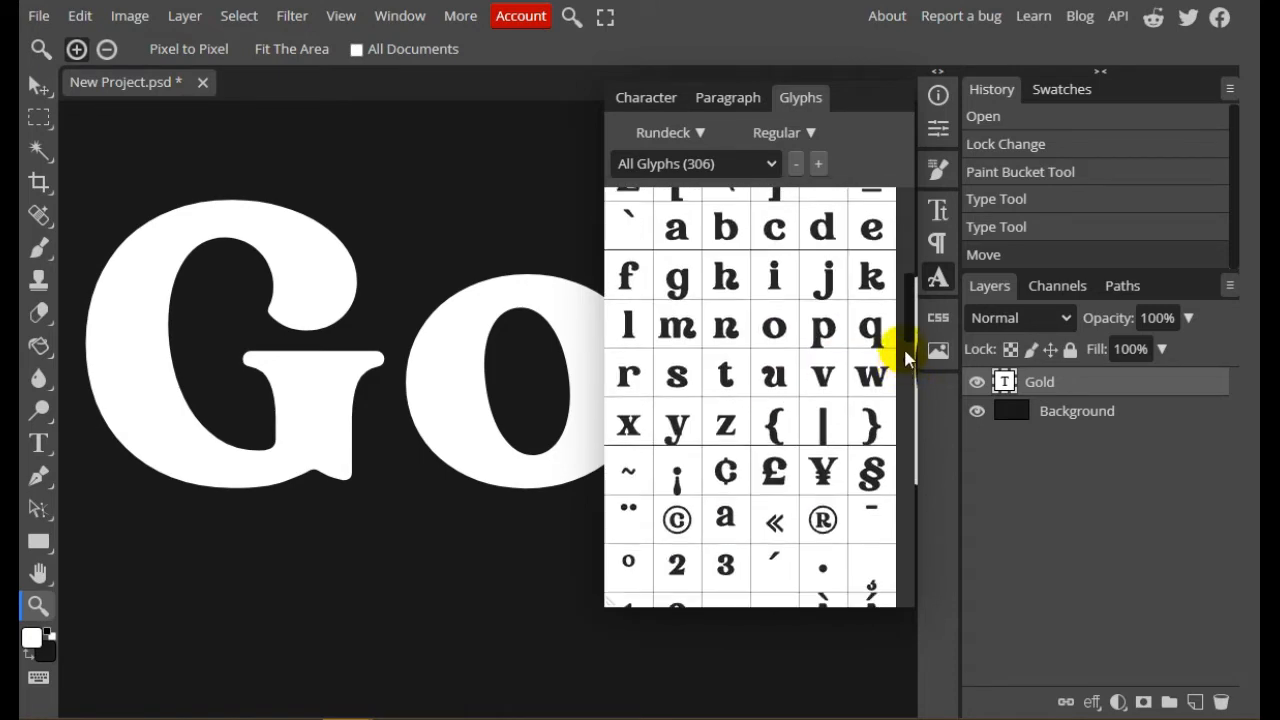
scroll(910, 330, "up", 6)
left_click_drag(911, 320, 877, 333)
left_click(937, 276)
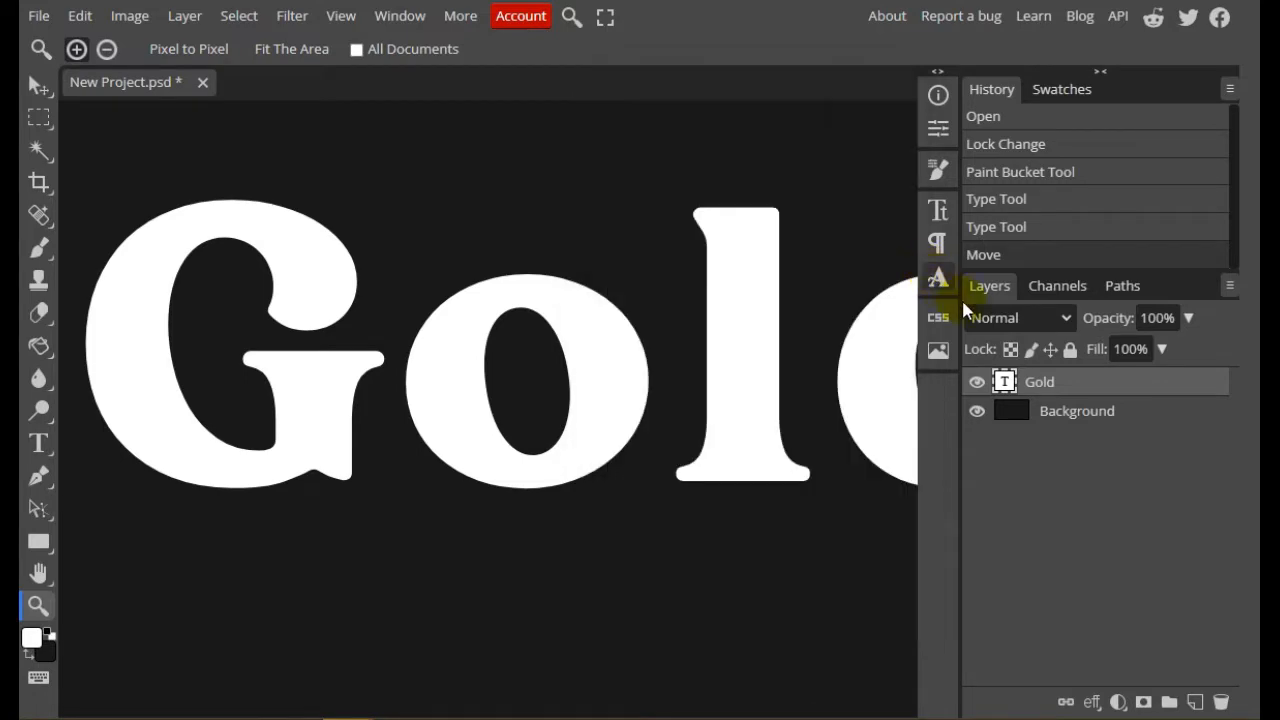
Add a Pattern Overlay effect to the "Gold" text layer through its blending options
right_click(1143, 384)
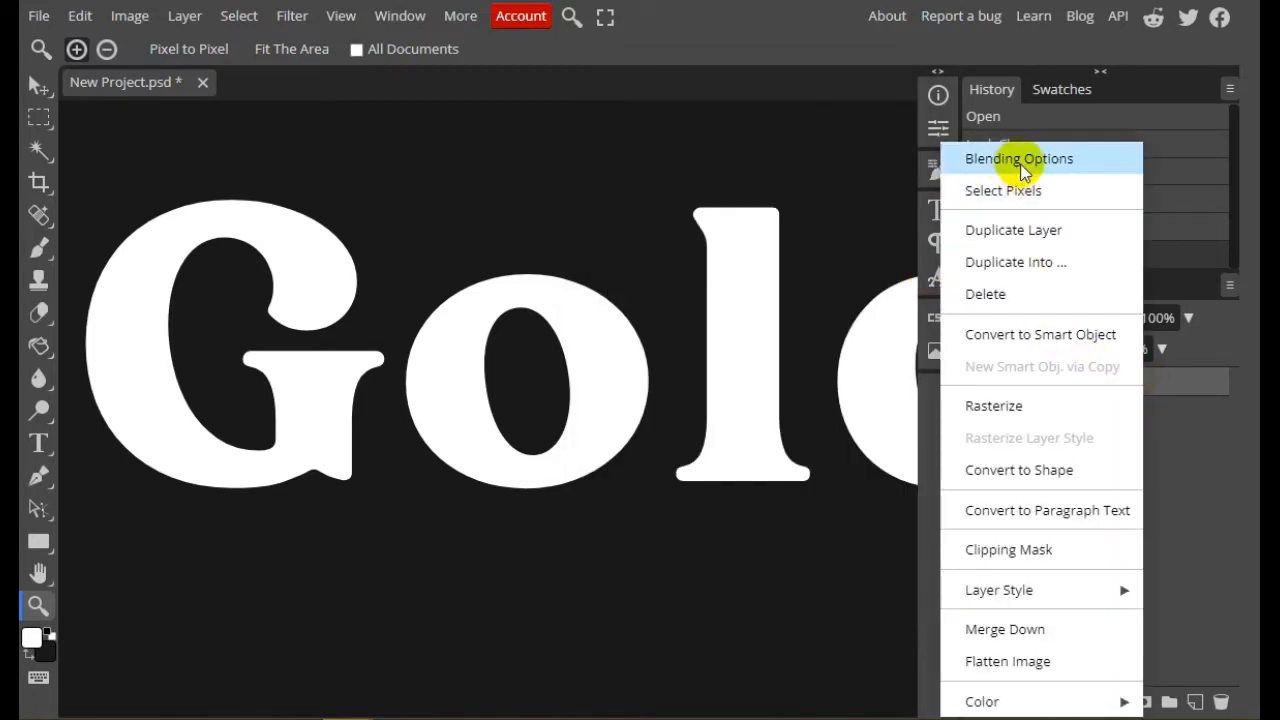
left_click(973, 158)
left_click_drag(636, 175, 894, 143)
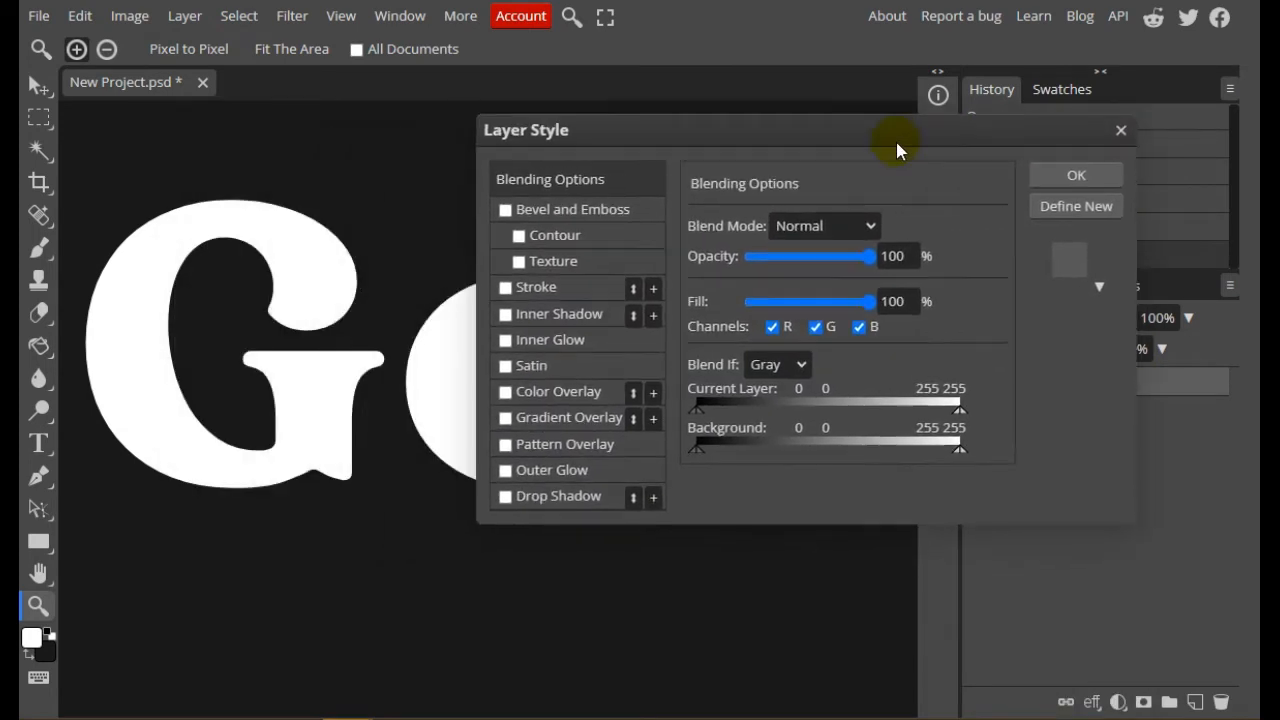
left_click(506, 445)
left_click(528, 446)
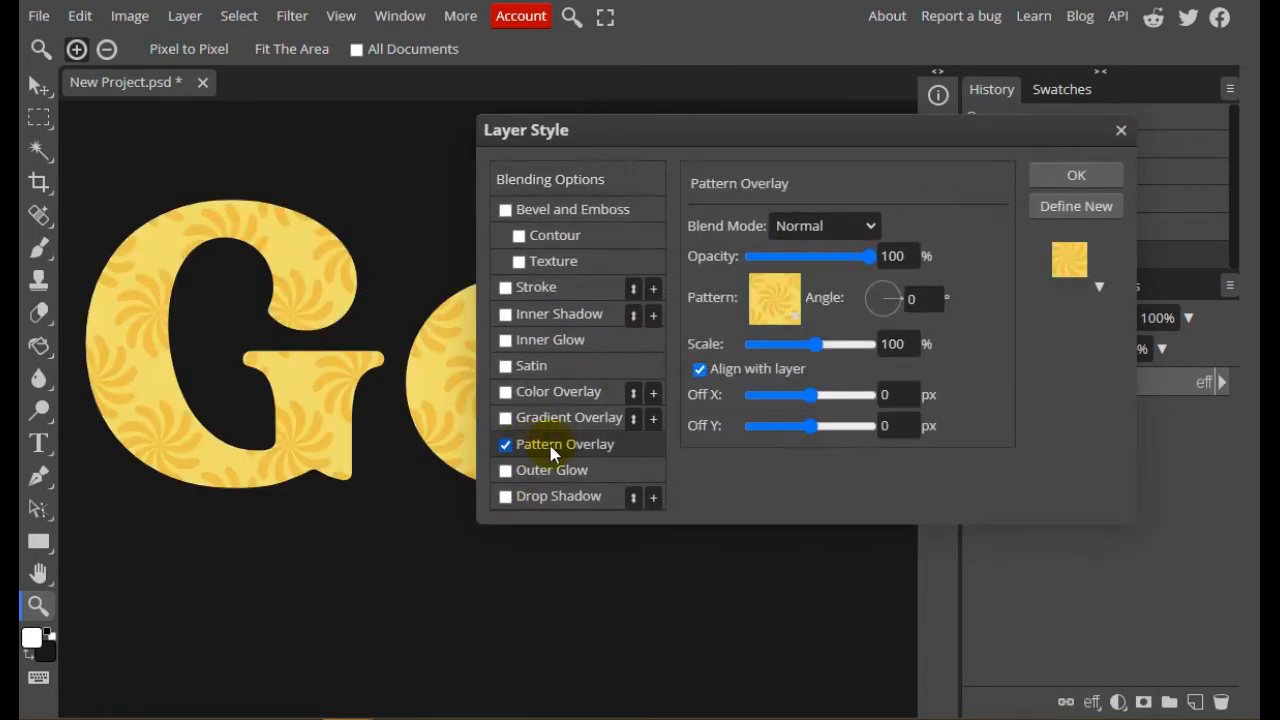
Load the DIAMOND.pat pattern file from the computer into the pattern collection
left_click(777, 293)
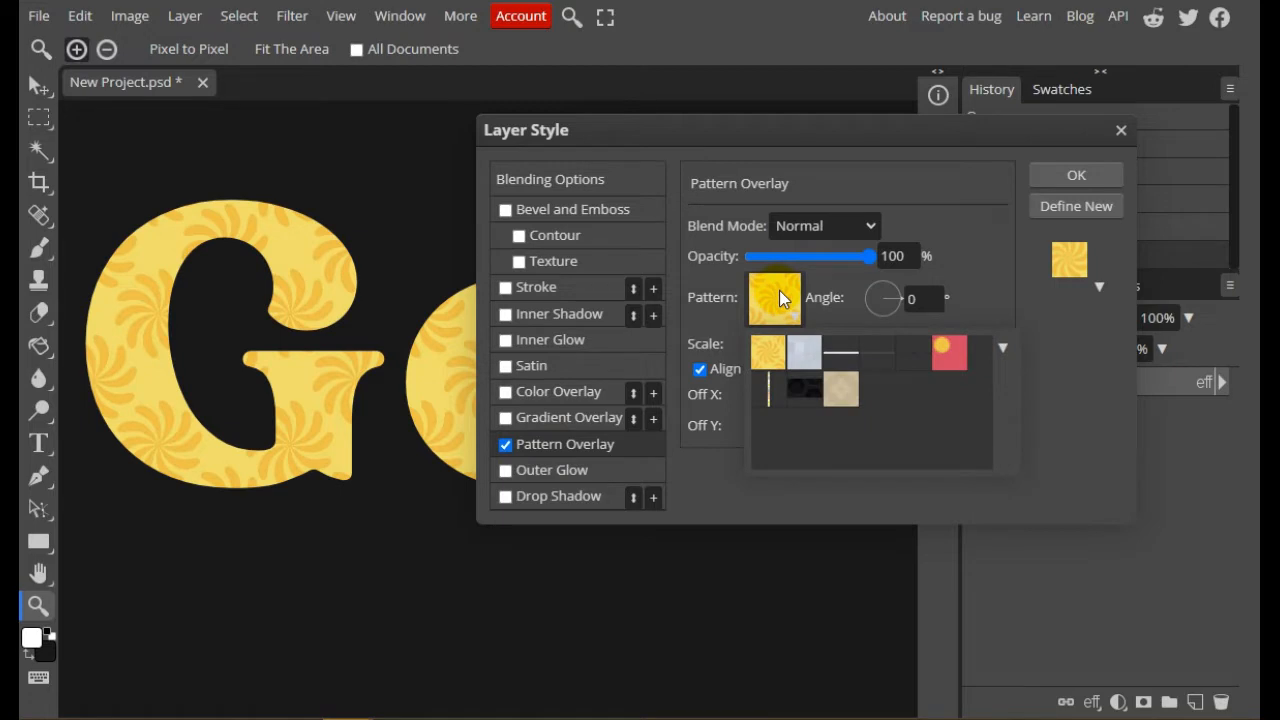
left_click(1003, 348)
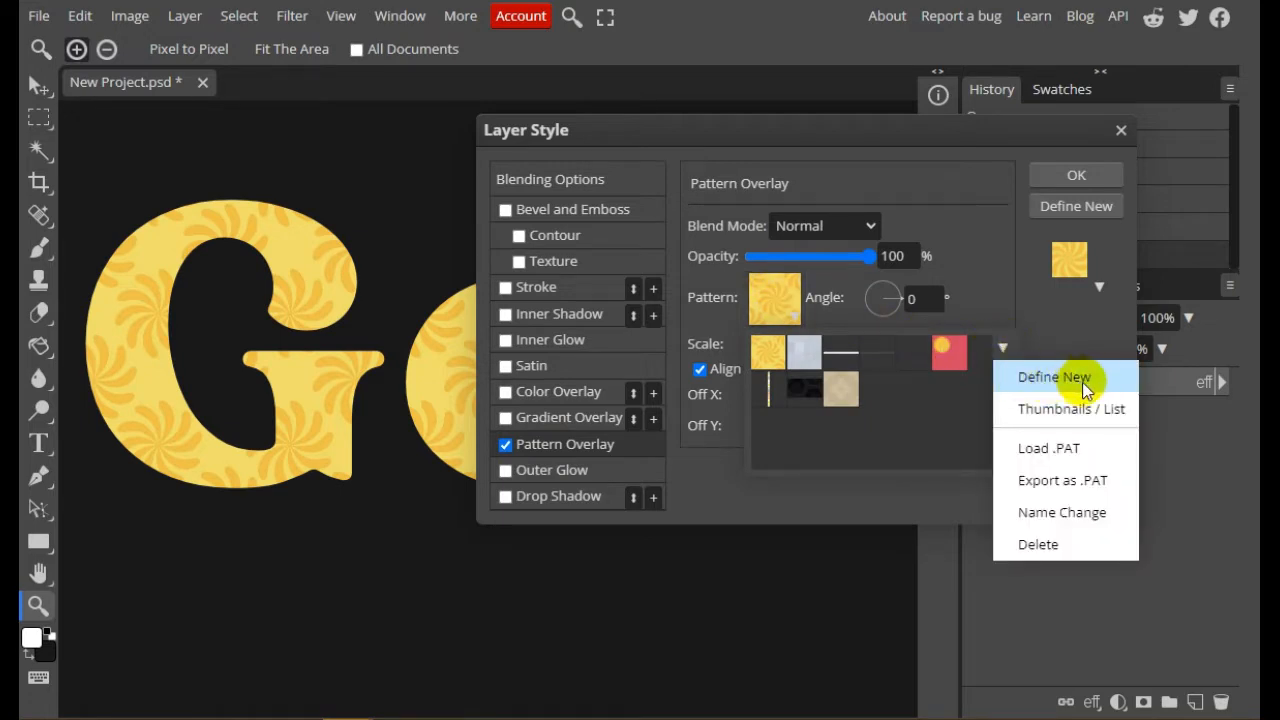
left_click(1050, 448)
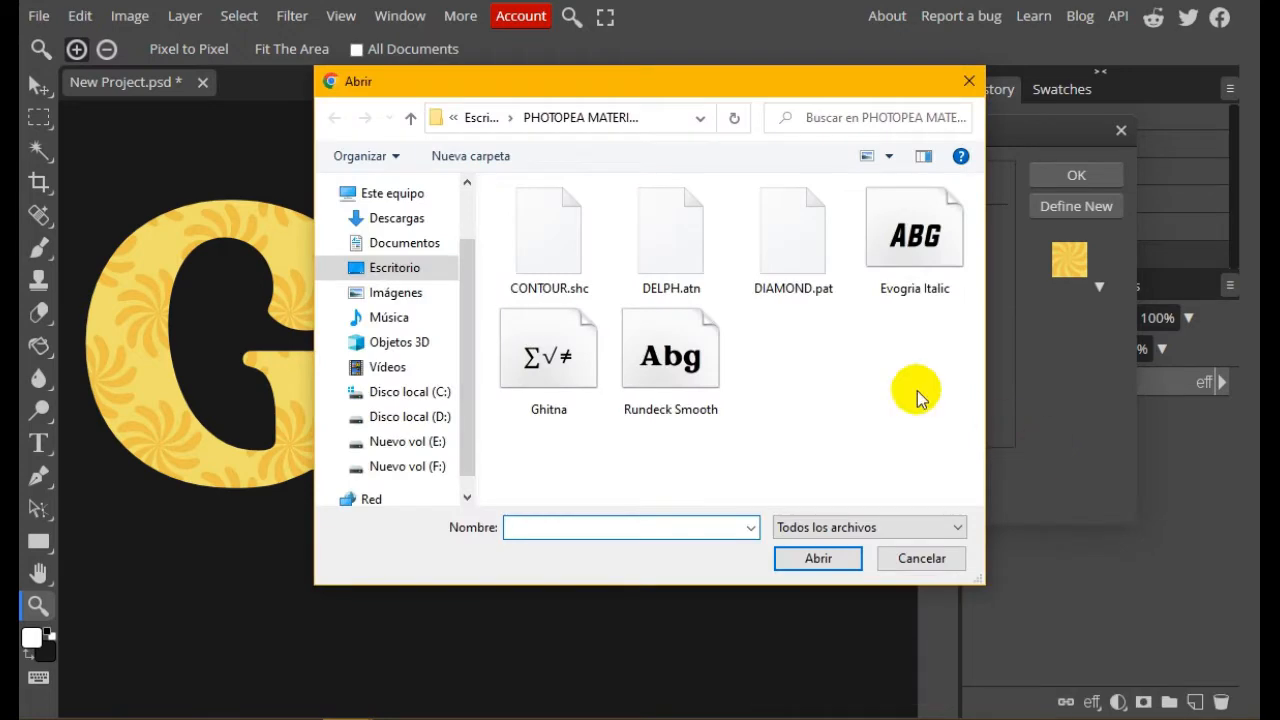
left_click(767, 266)
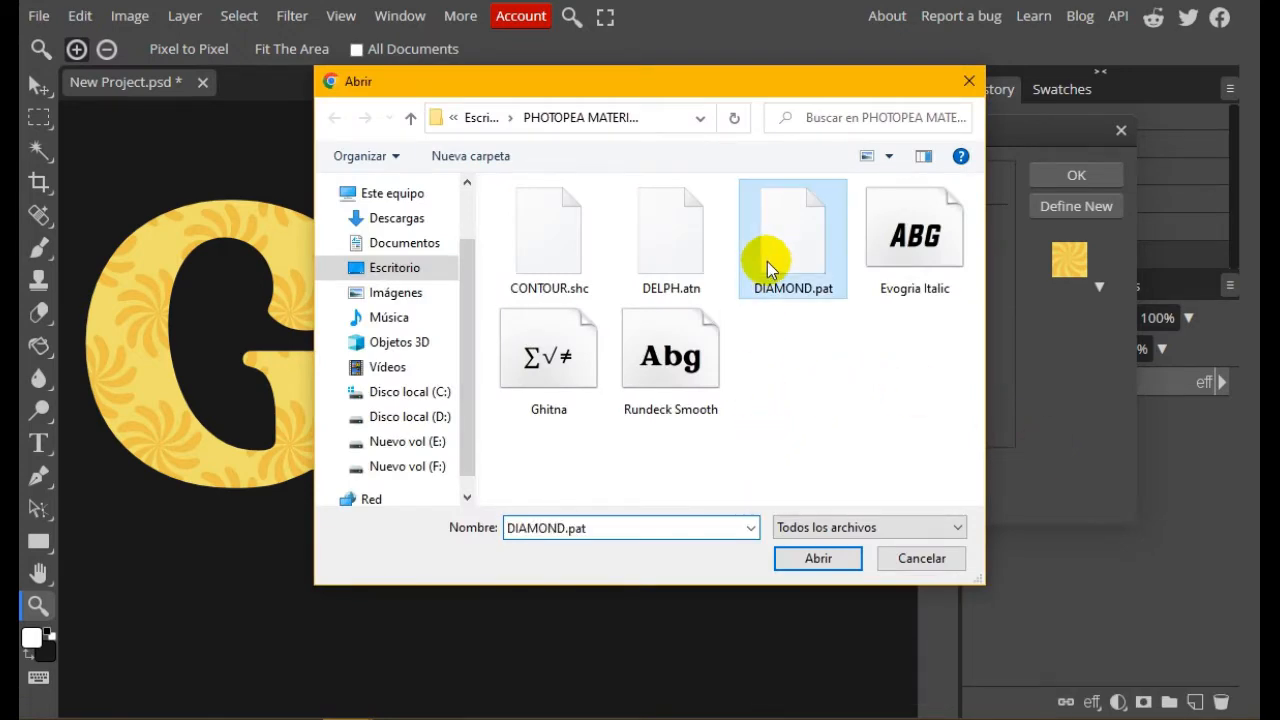
left_click(818, 560)
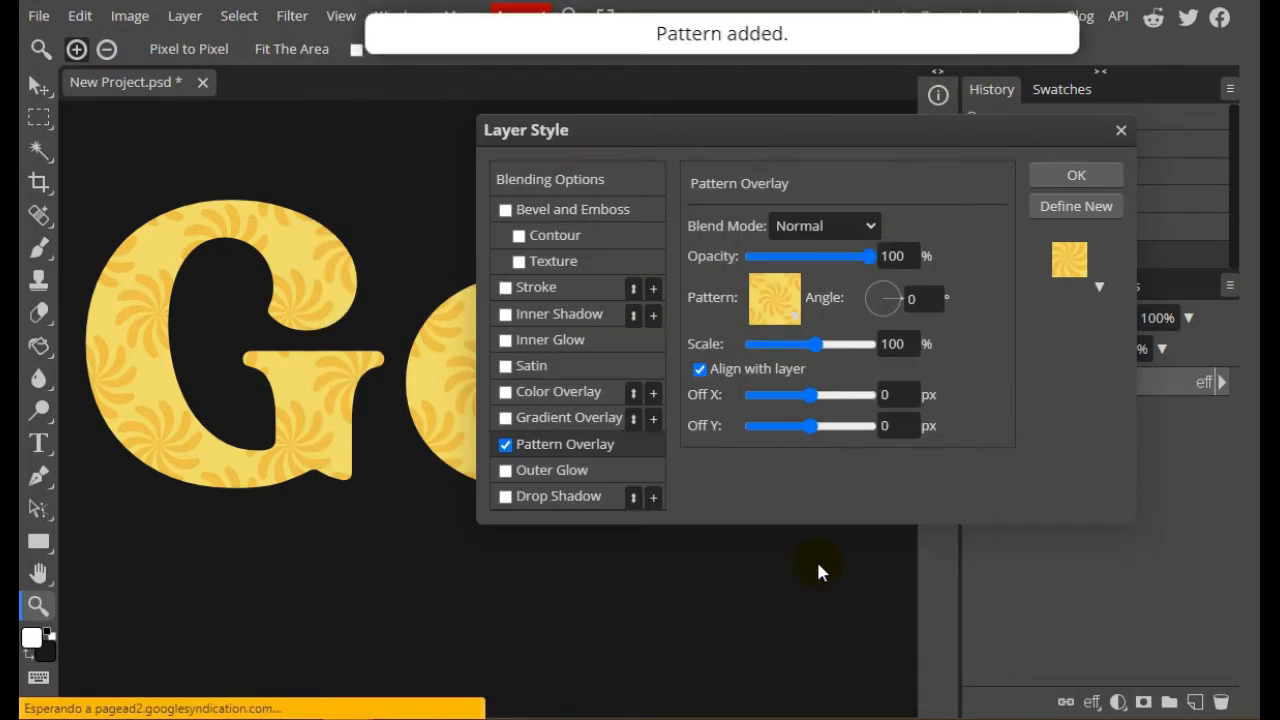
Use the newly loaded diamond pattern for the text's Pattern Overlay
left_click(785, 300)
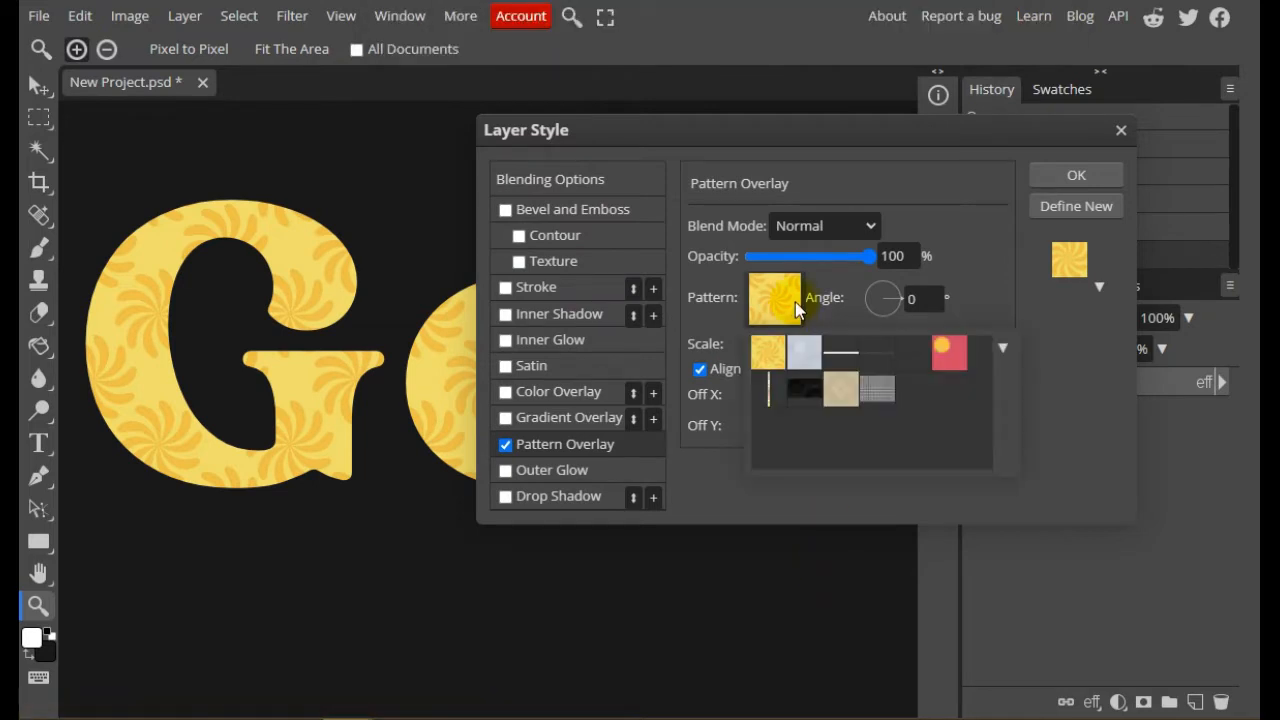
left_click(878, 391)
left_click(1052, 412)
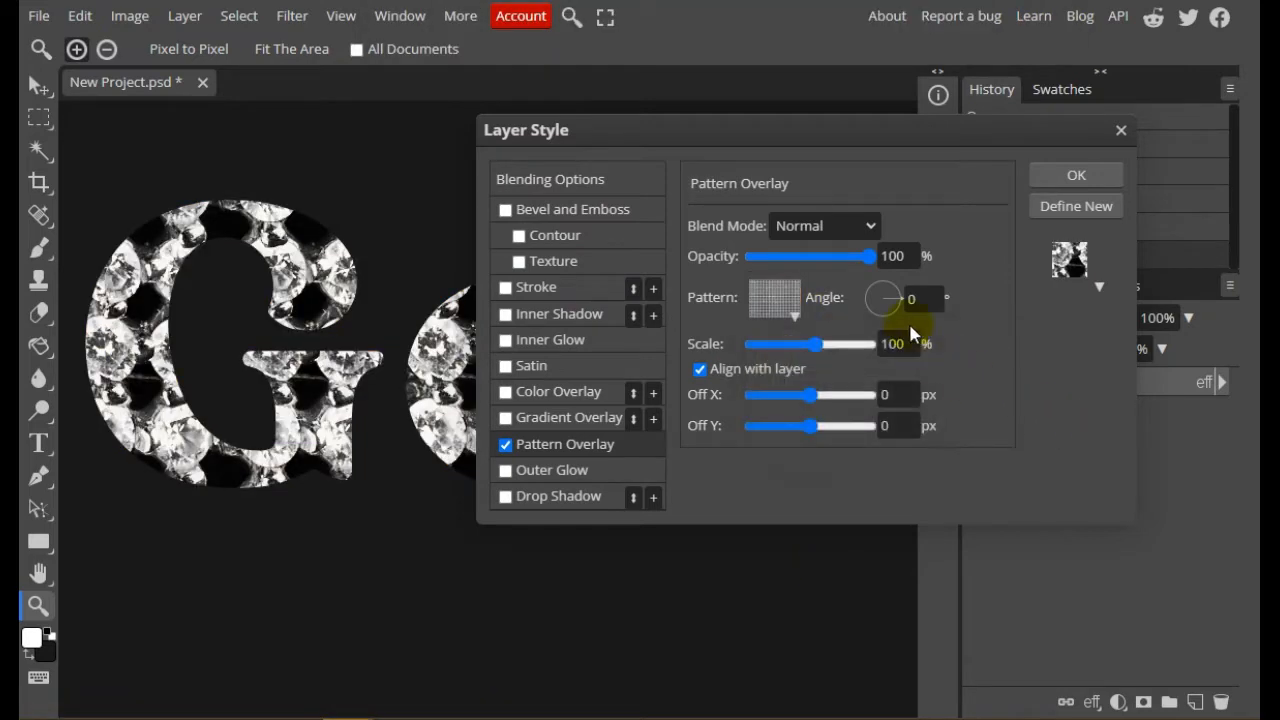
Set the scale of the diamond pattern overlay to 20%
left_click(900, 344)
type("15")
left_click_drag(893, 346, 838, 351)
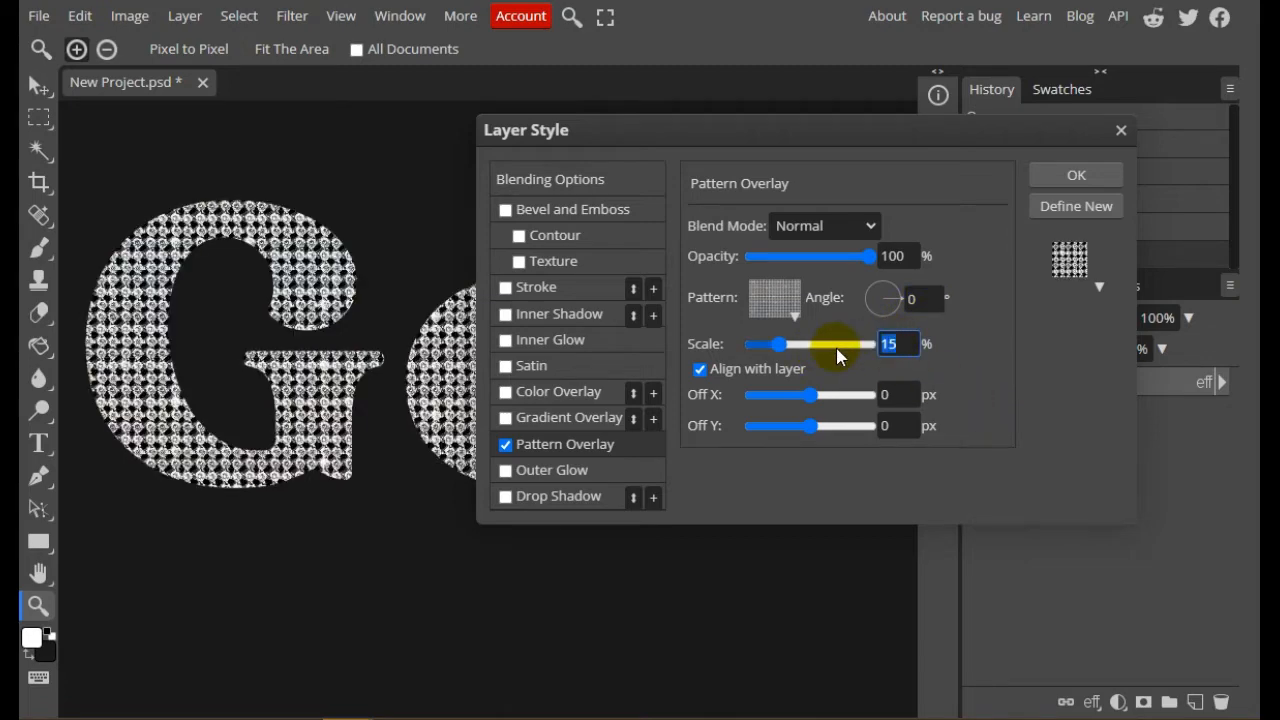
type("20")
left_click(994, 358)
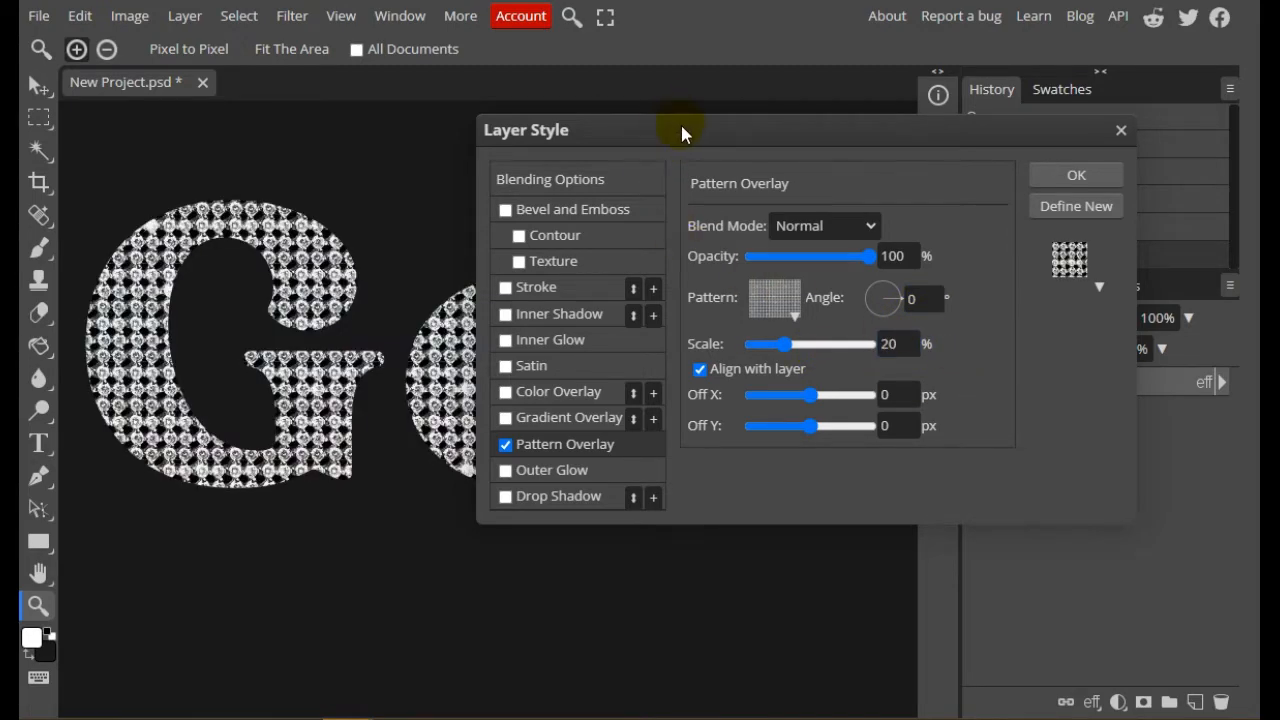
left_click_drag(680, 125, 614, 130)
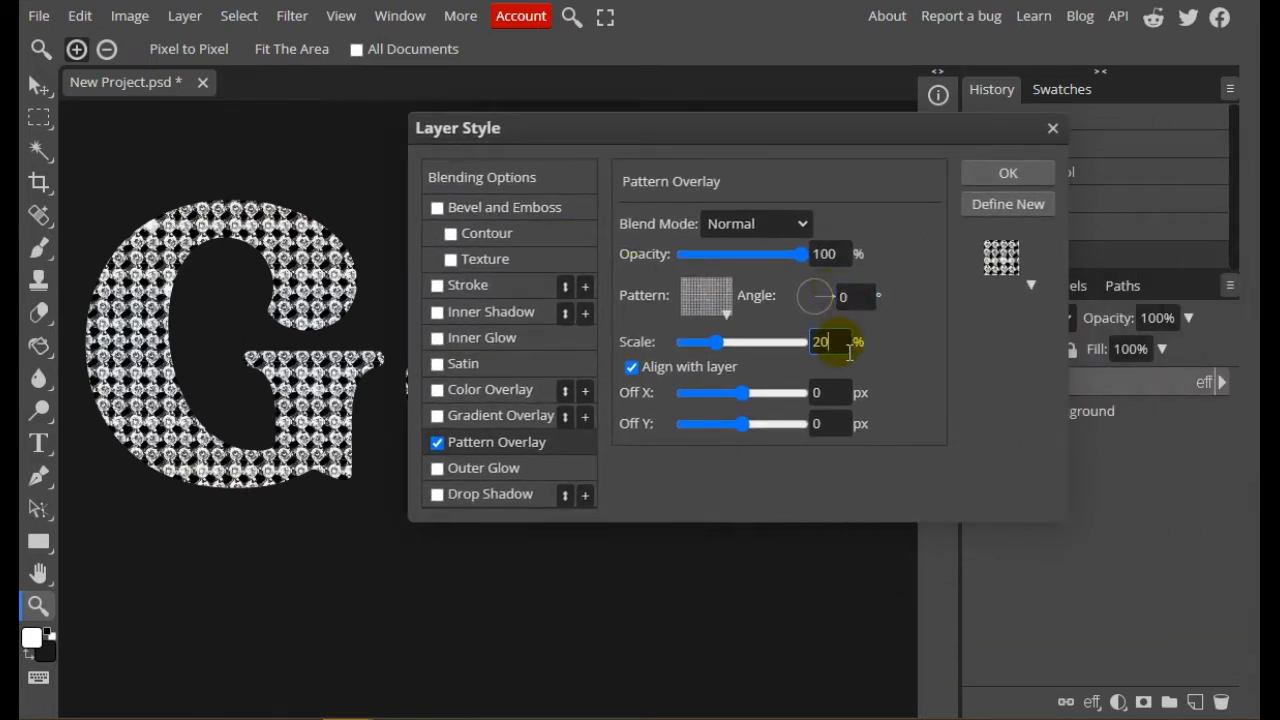
Add a 10 px stroke effect to the "Gold" text
left_click_drag(604, 126, 724, 163)
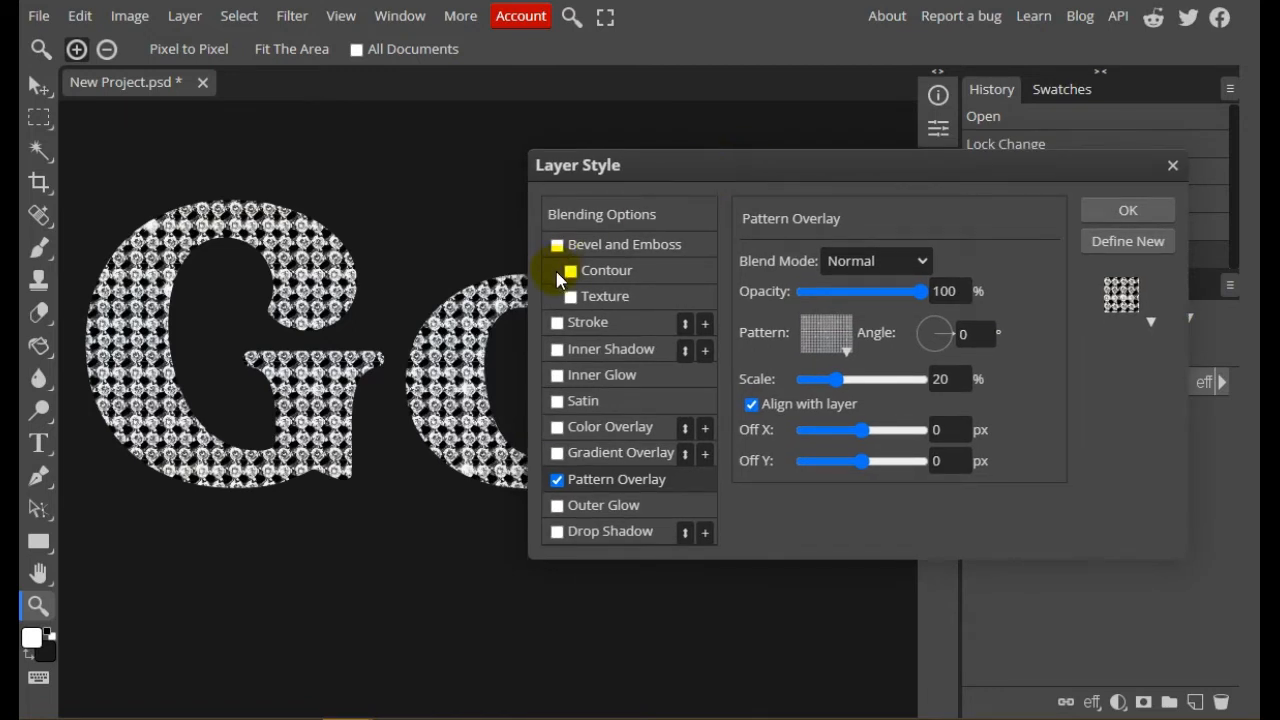
left_click(559, 325)
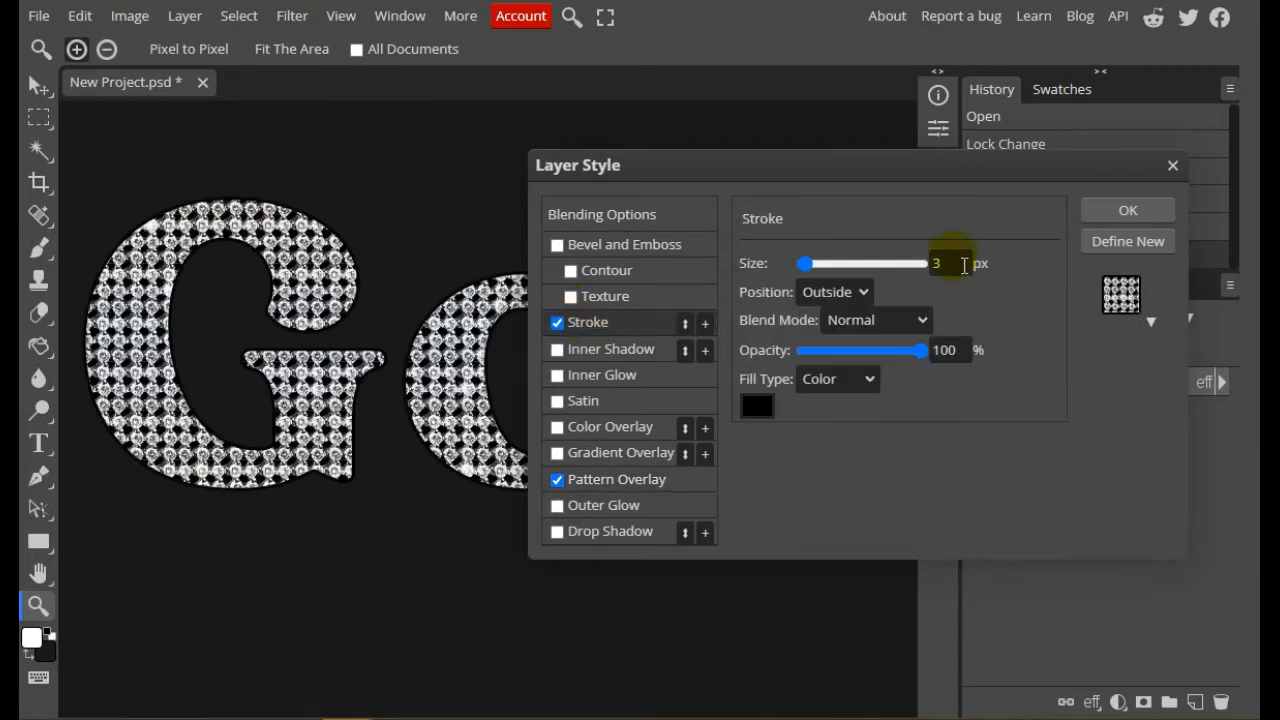
left_click_drag(964, 265, 851, 274)
type("10")
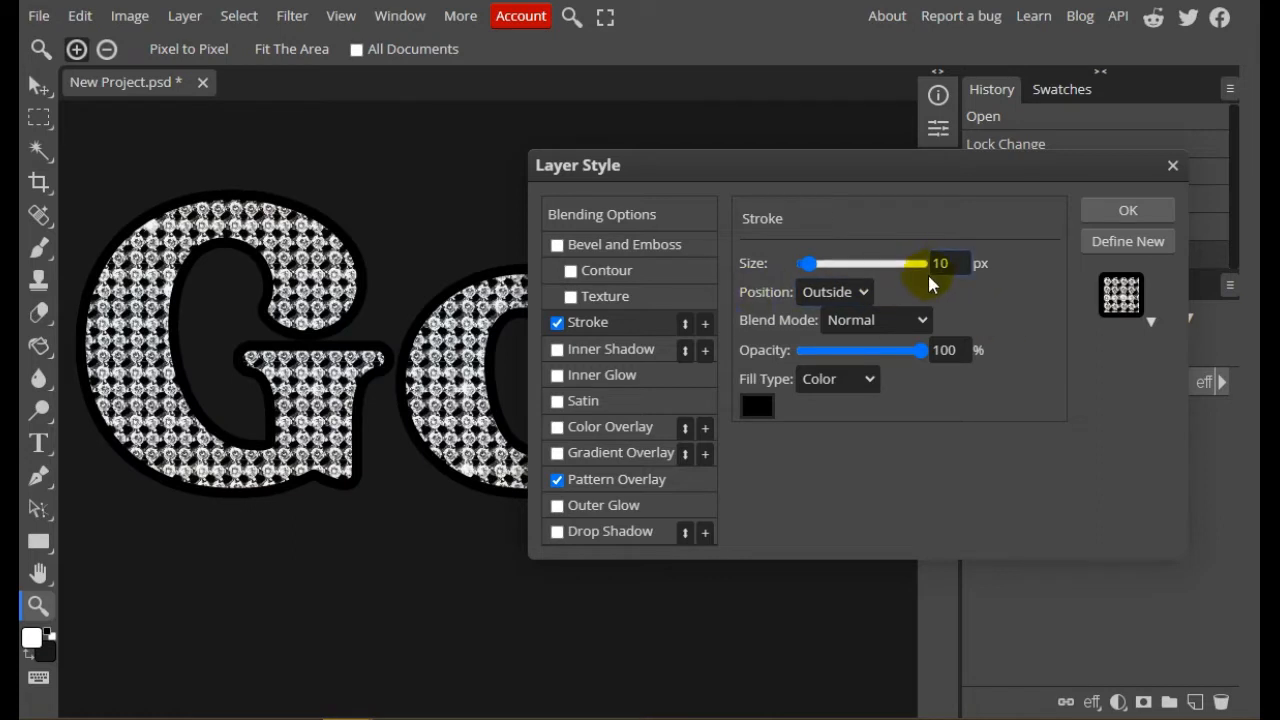
Change the stroke's fill type to a gradient with an angle of 90°
left_click(866, 379)
left_click(846, 428)
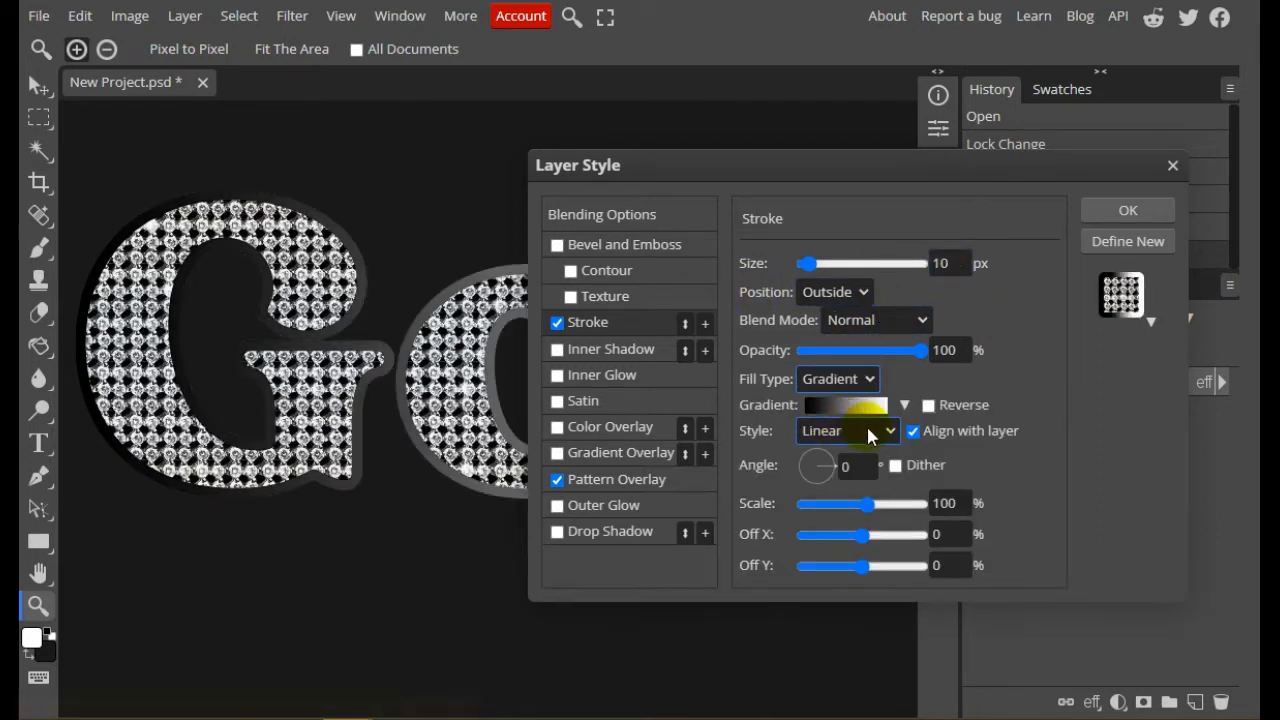
left_click(872, 470)
type("9")
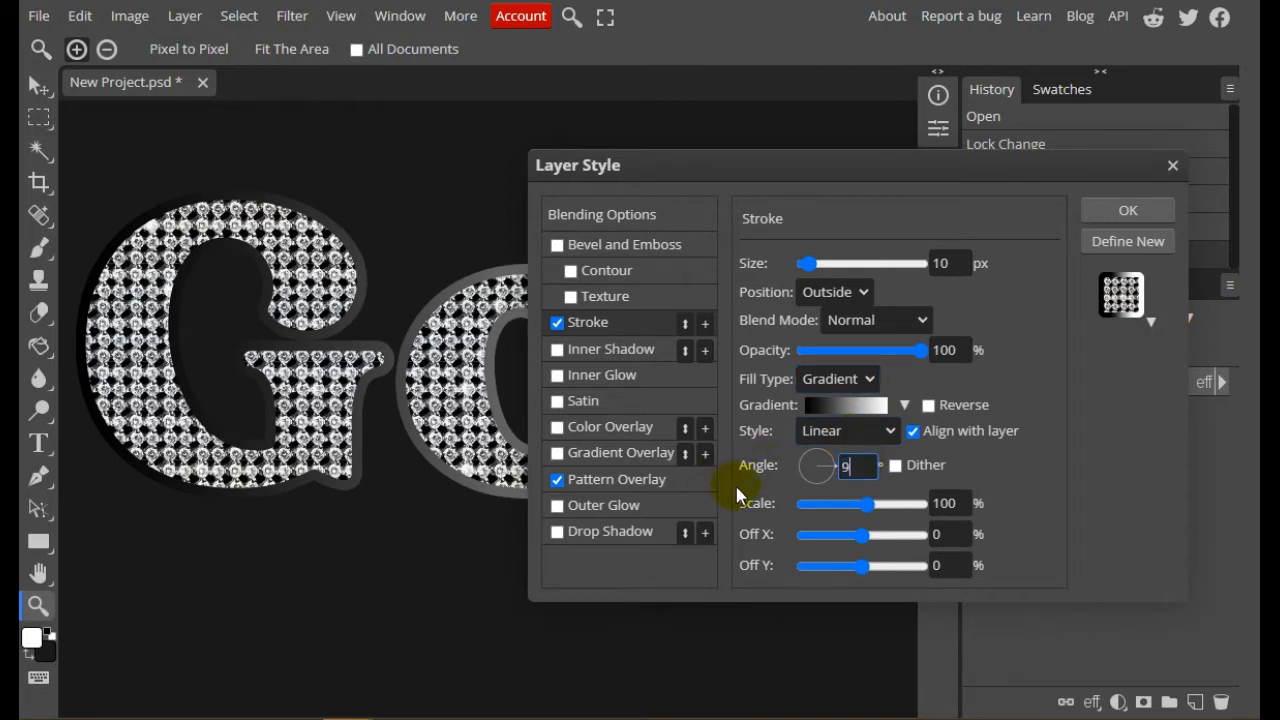
type("0")
key("Return")
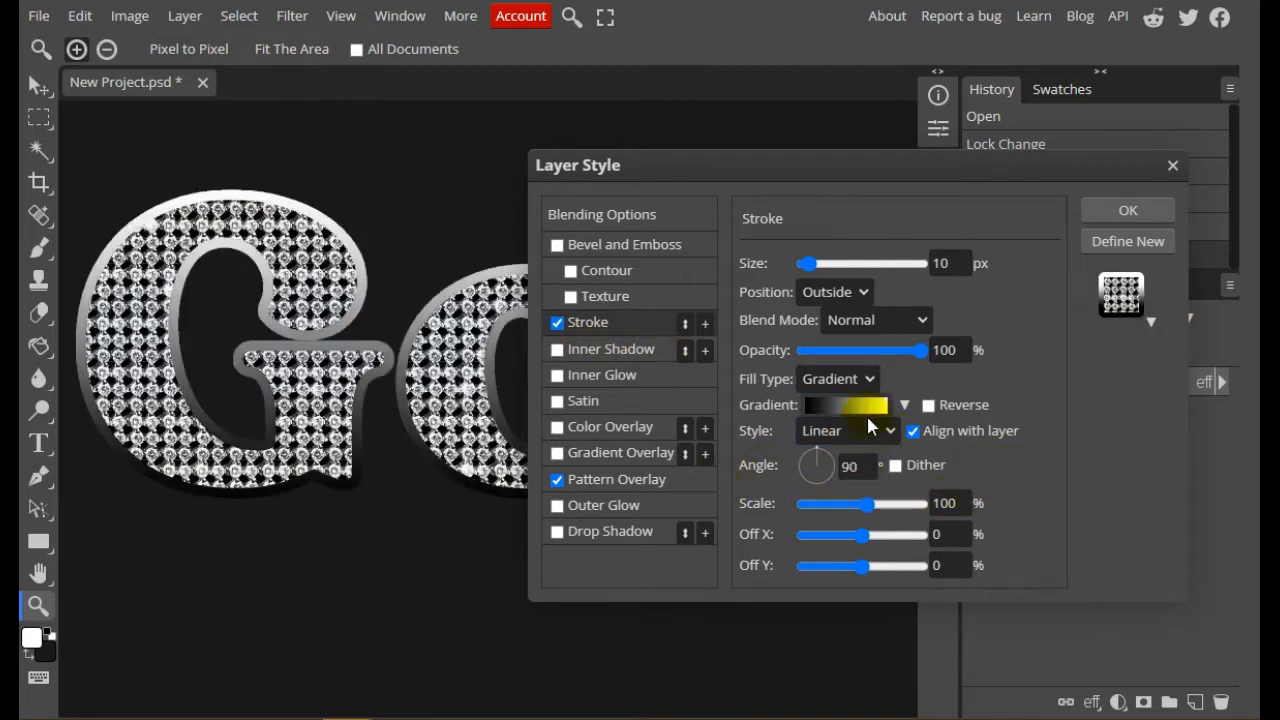
Set the starting colour stop of the stroke's gradient to the brownish orange #9a4d15
left_click(866, 408)
mouse_move(556, 344)
left_mouse_down()
mouse_move(719, 307)
mouse_move(985, 187)
left_mouse_up()
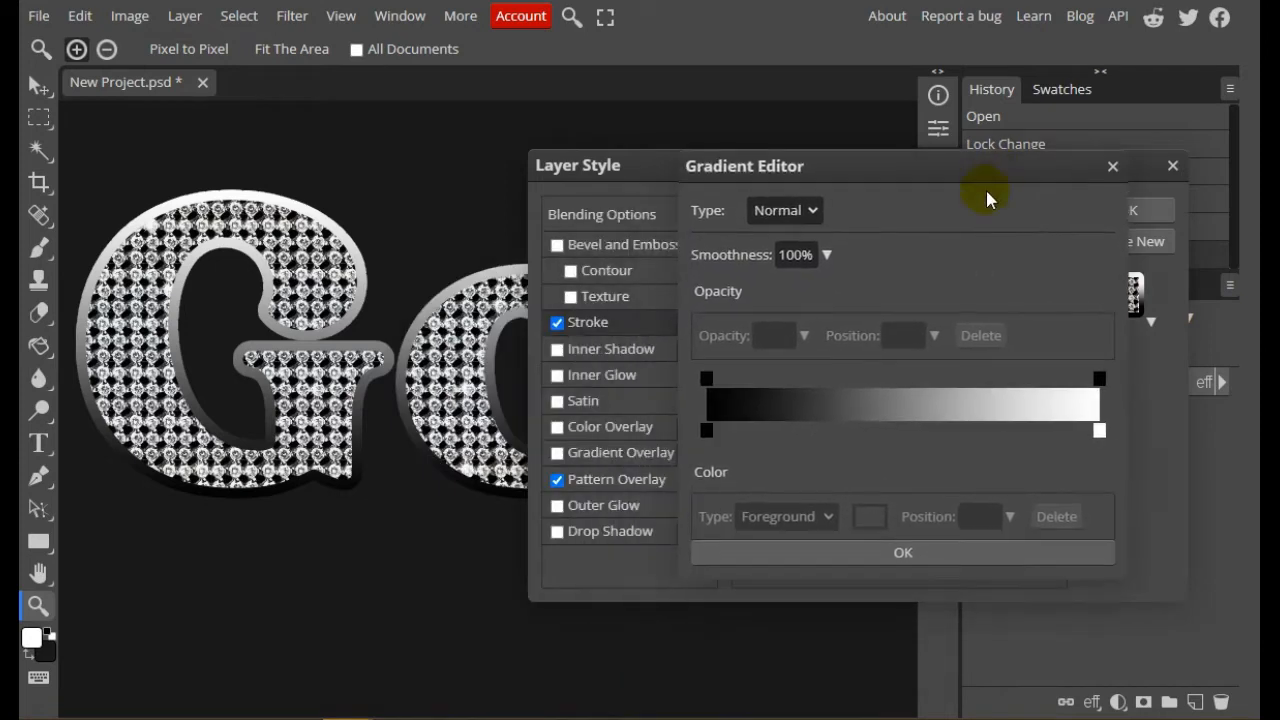
left_click(707, 430)
double_click(709, 429)
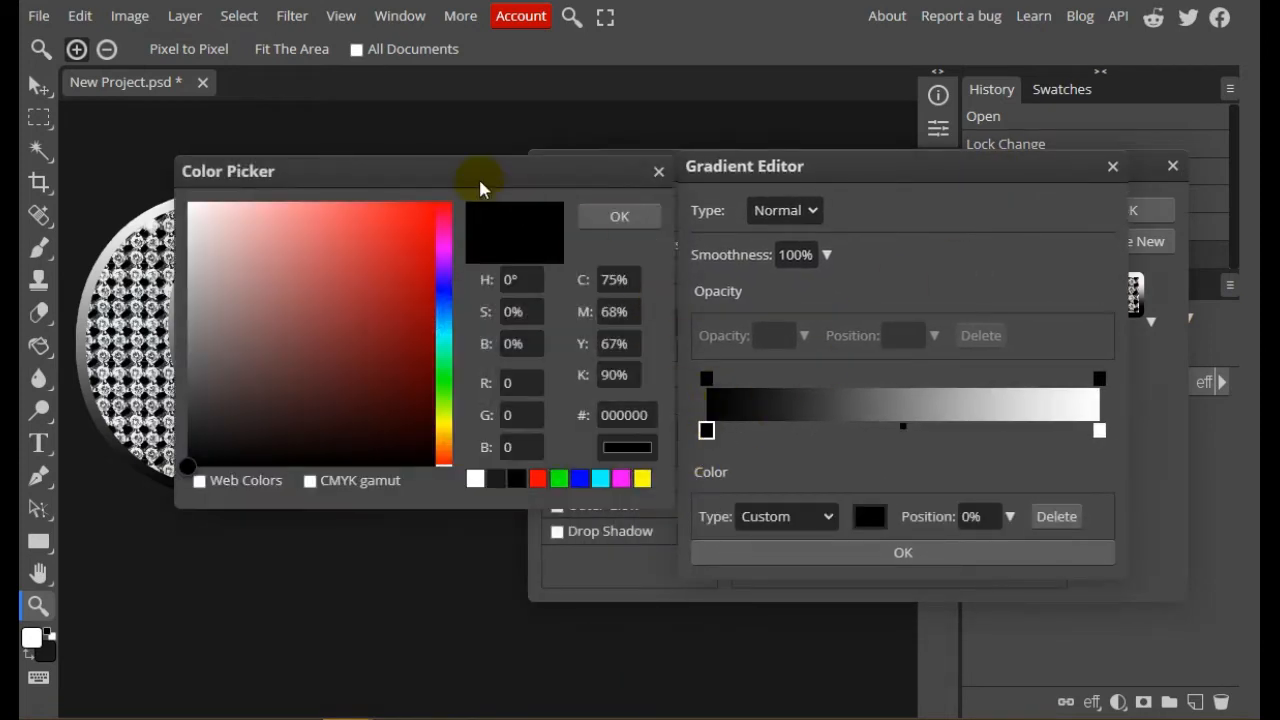
left_click_drag(497, 180, 897, 188)
left_click(843, 455)
left_click(801, 313)
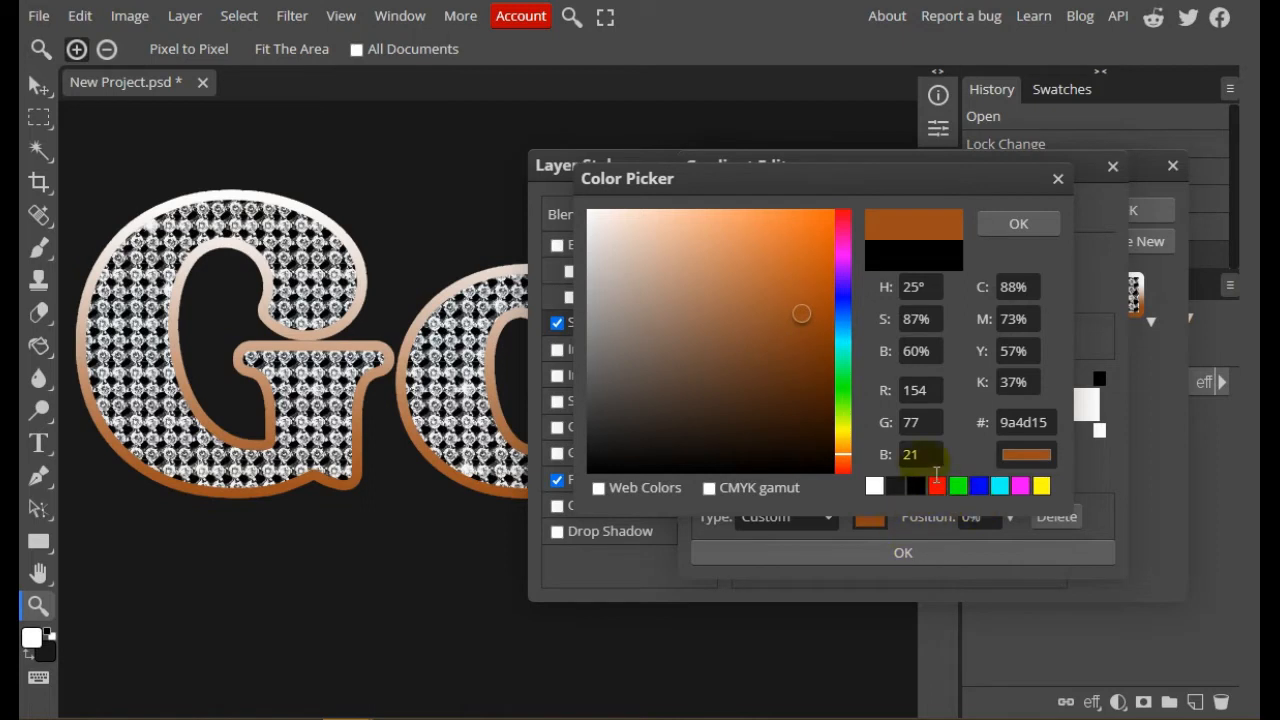
left_click(1022, 424)
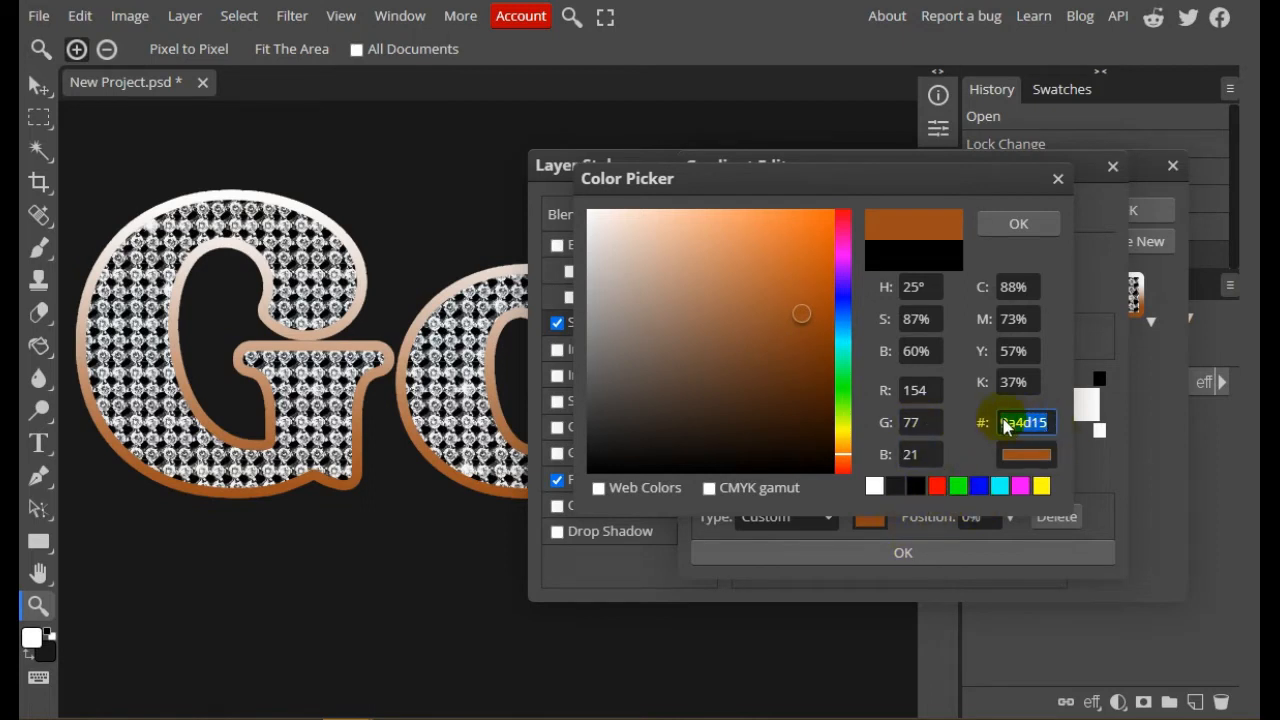
left_click(997, 224)
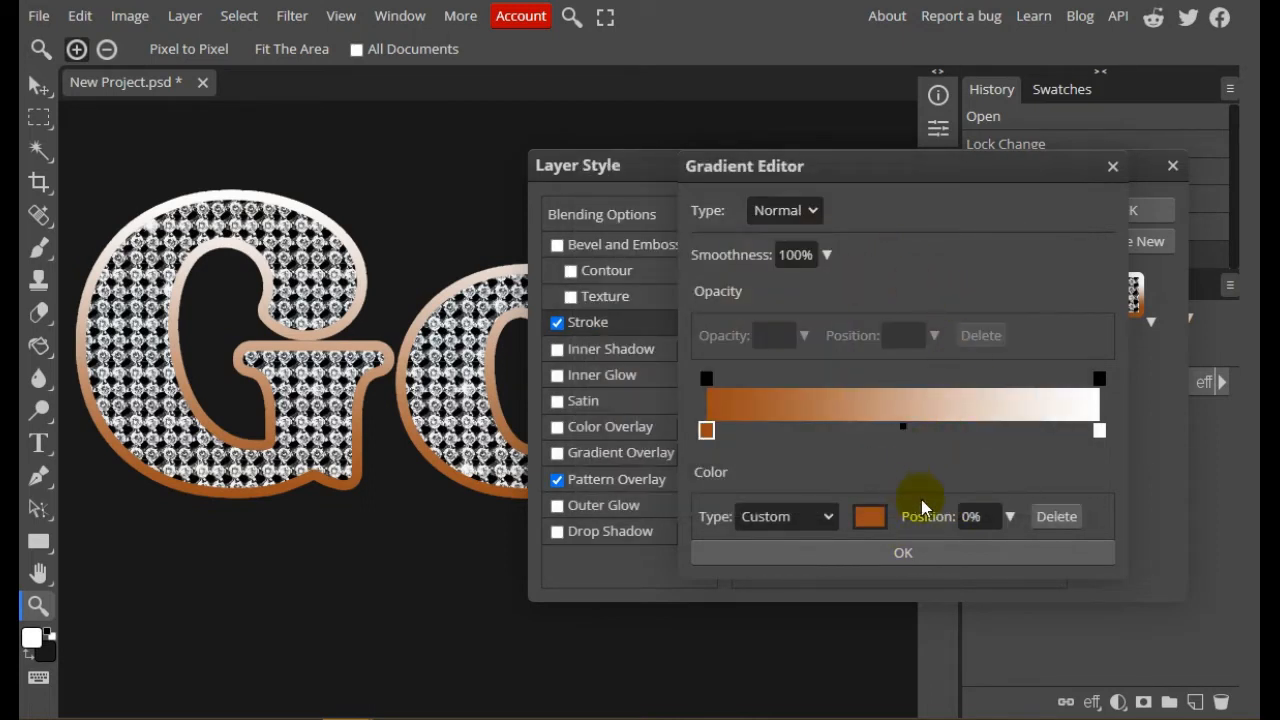
Set the ending colour stop of the stroke's gradient to the golden orange #ffbc49 and apply the gradient
double_click(1099, 430)
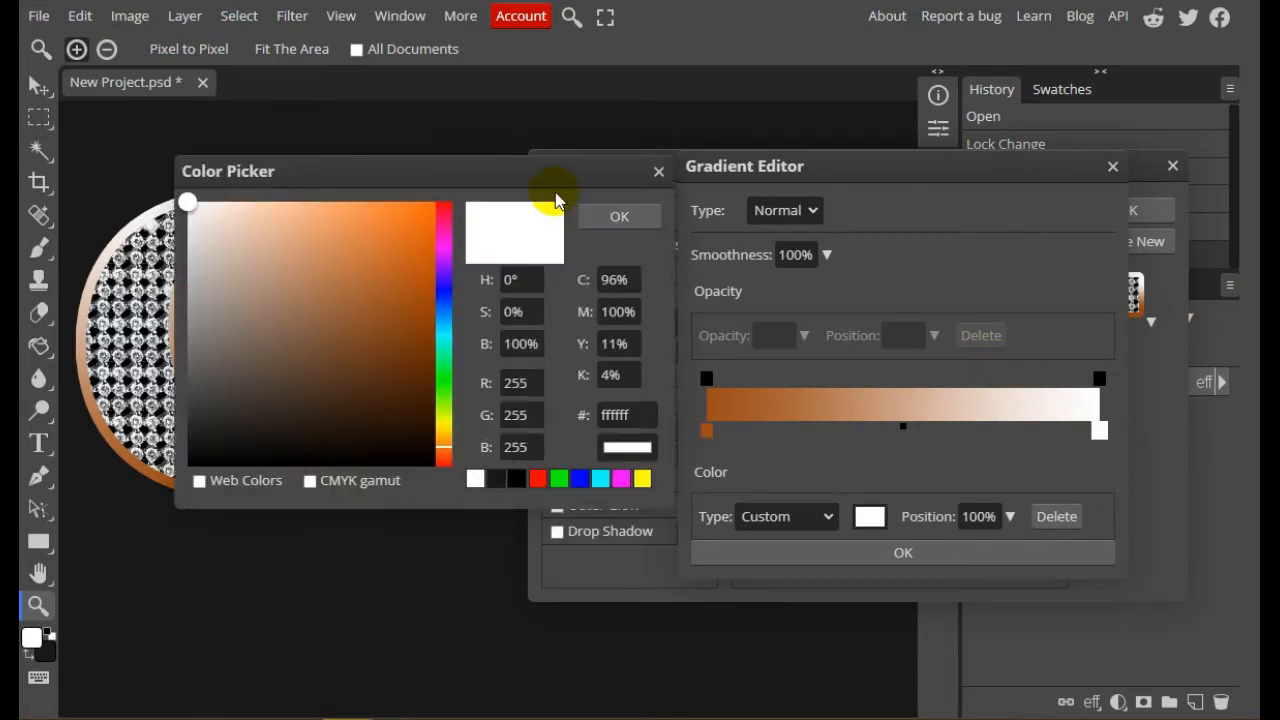
left_click_drag(556, 200, 999, 273)
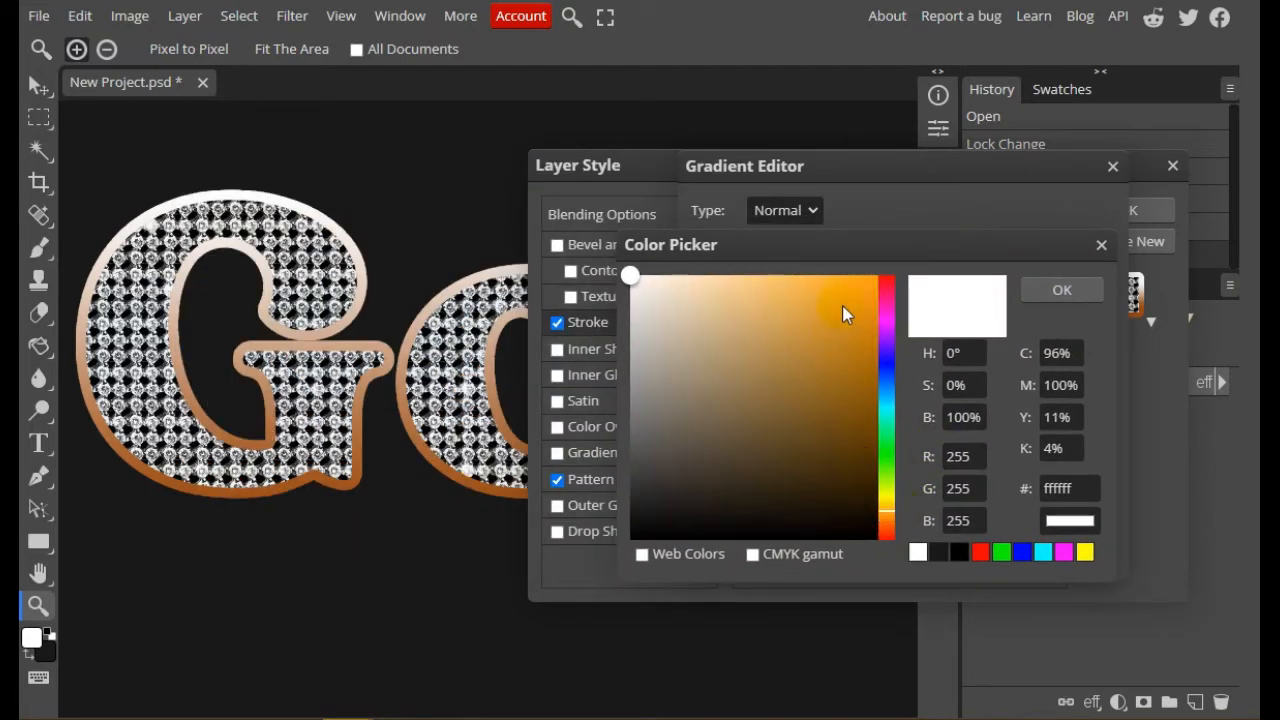
left_click_drag(843, 307, 807, 274)
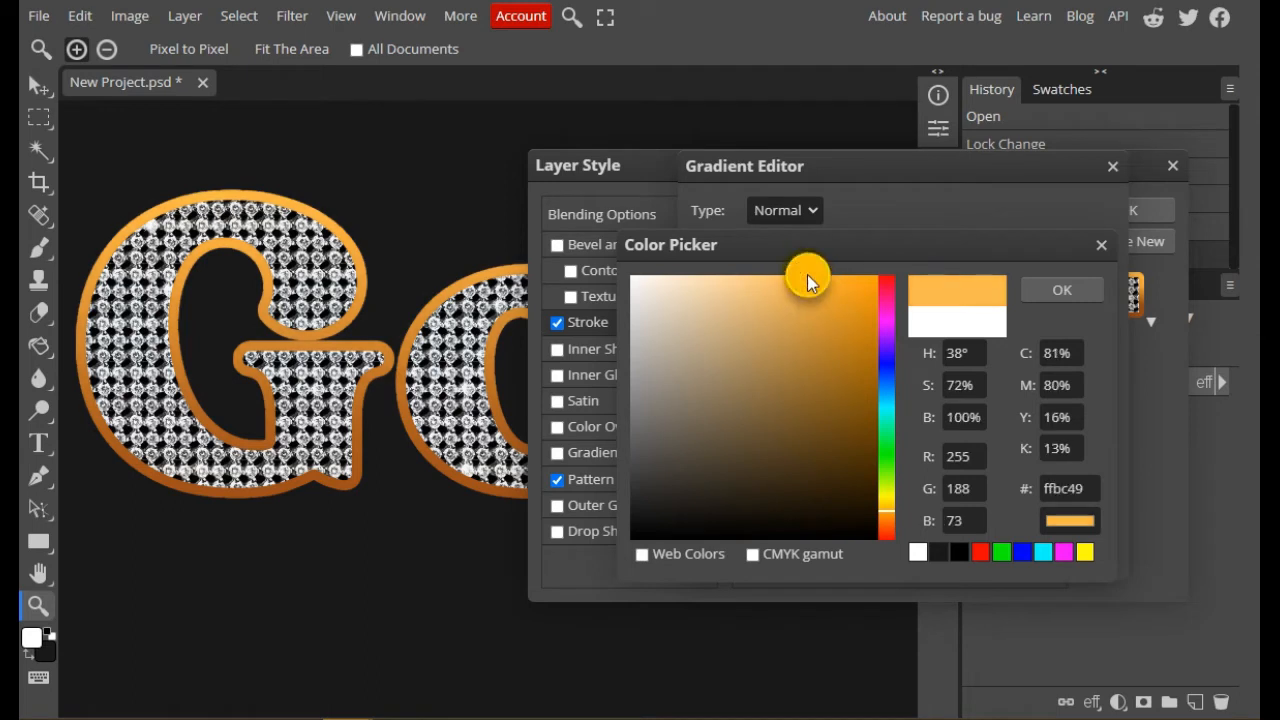
double_click(1080, 490)
left_click(1075, 294)
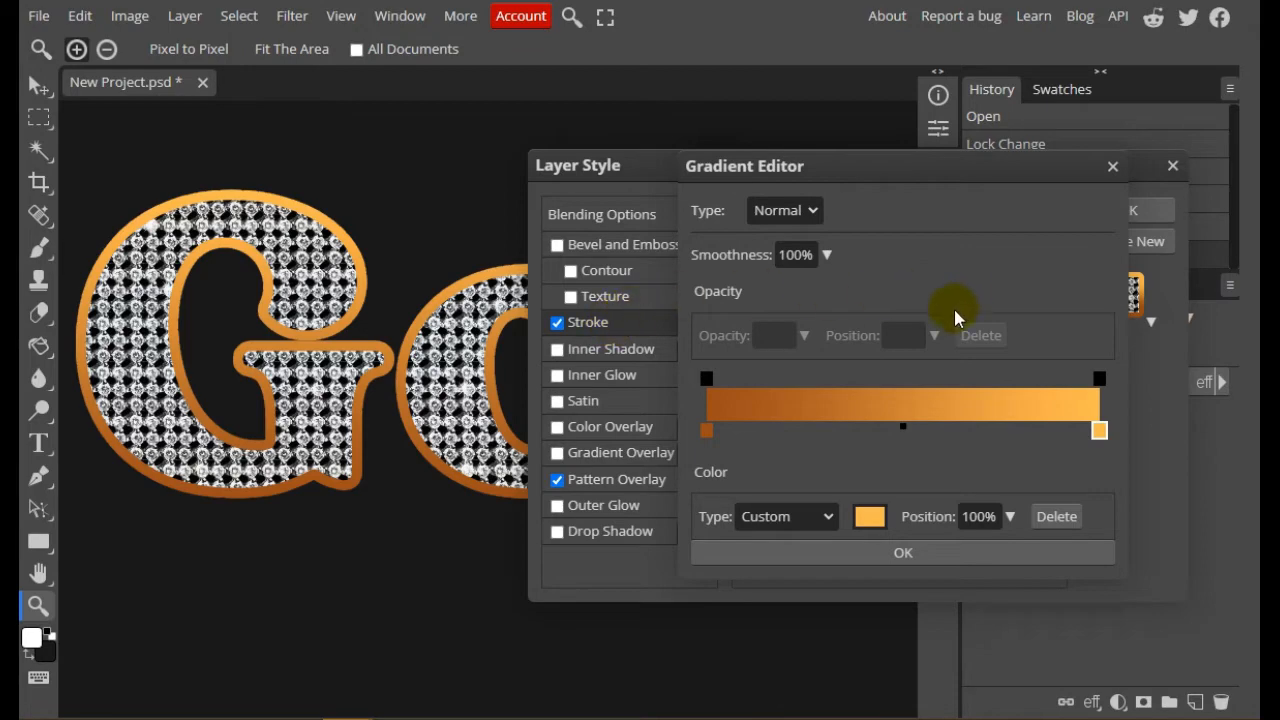
left_click(907, 557)
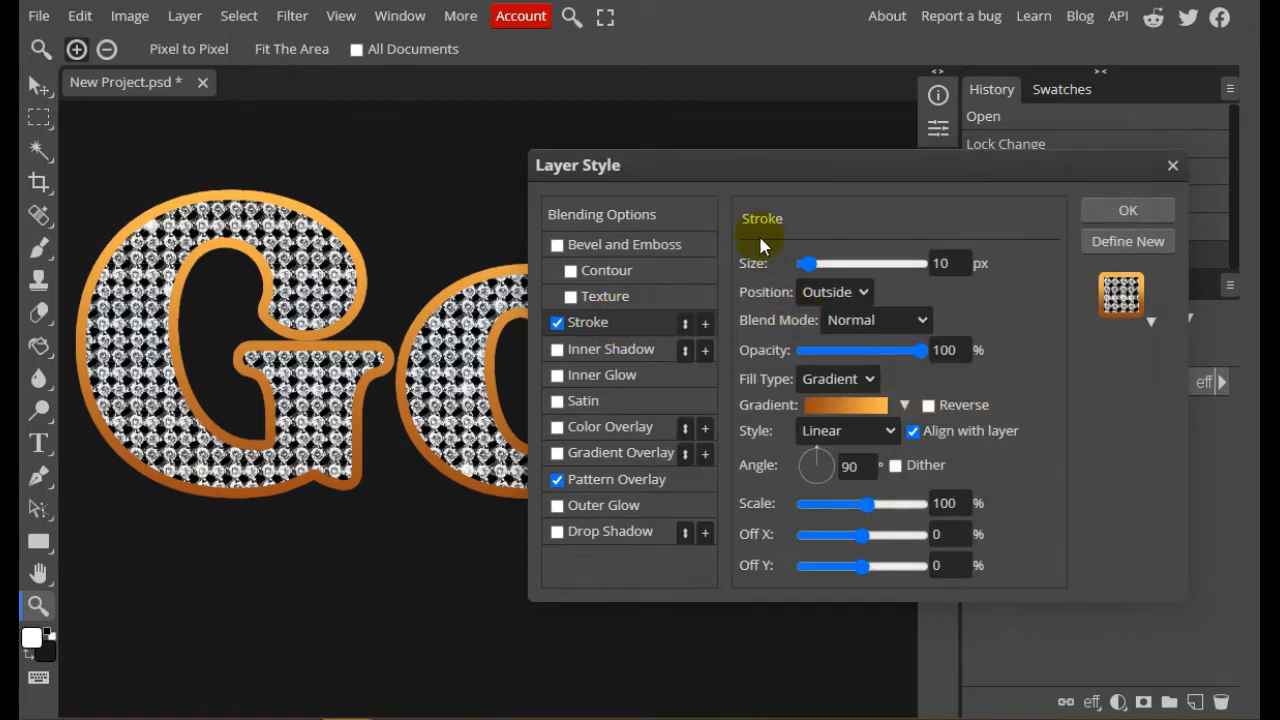
mouse_move(753, 171)
left_mouse_down()
mouse_move(1100, 428)
mouse_move(752, 189)
mouse_move(714, 133)
left_mouse_up()
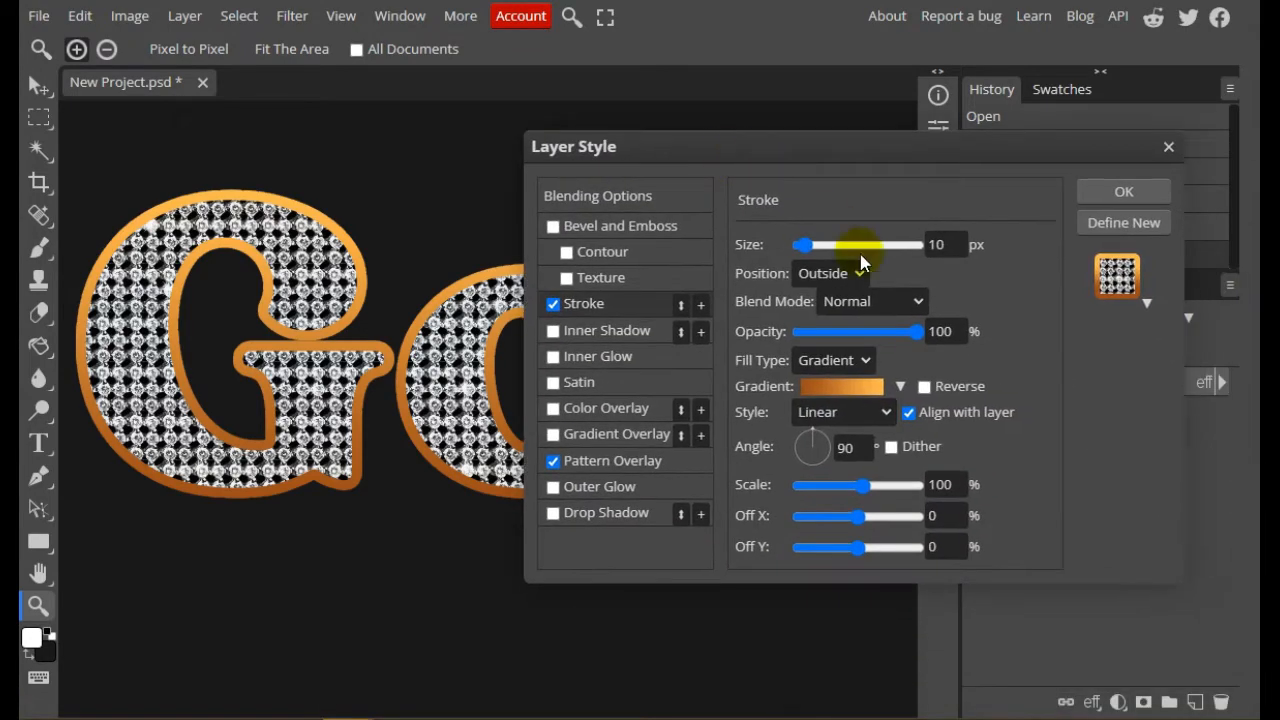
left_click(942, 331)
left_click(846, 447)
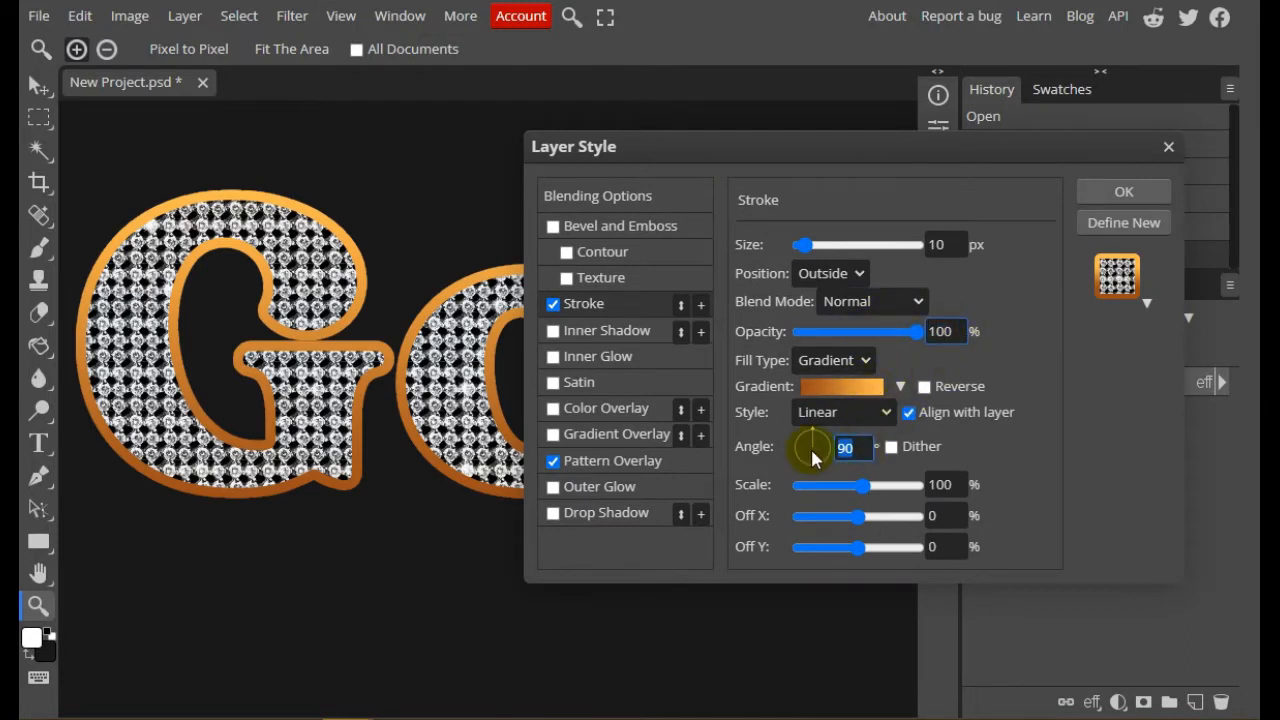
left_click(940, 484)
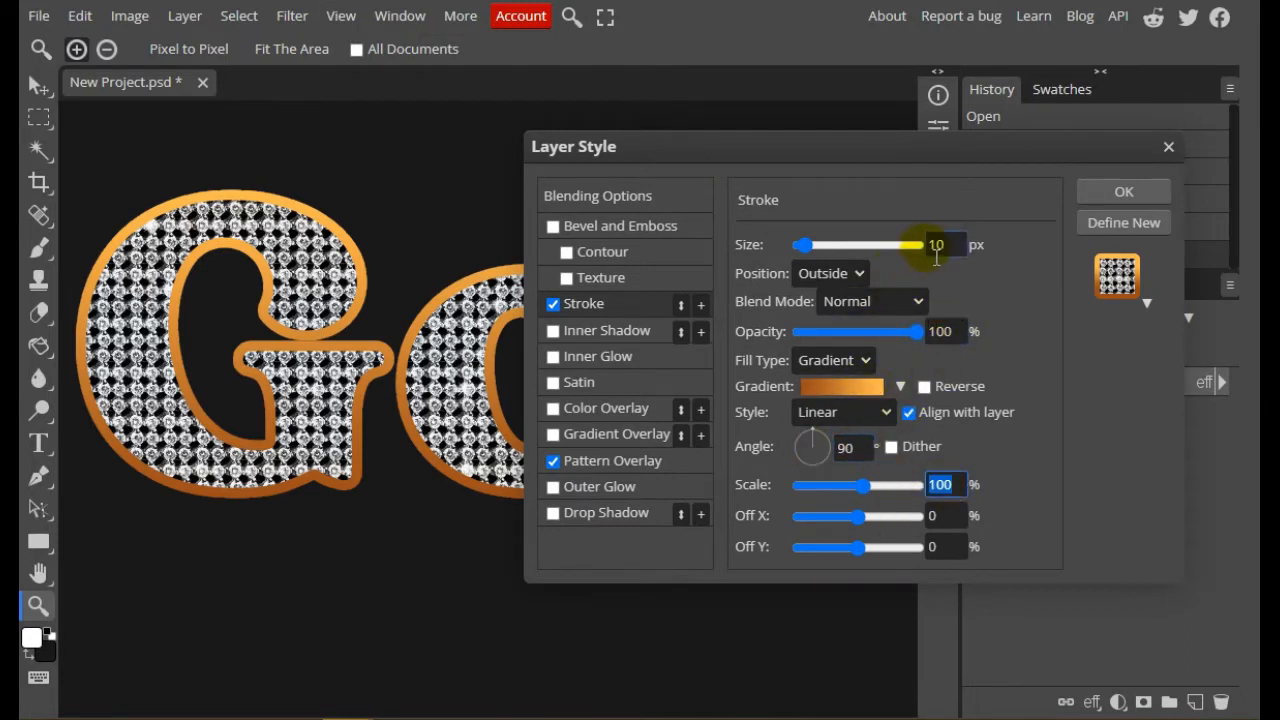
Add a Bevel and Emboss effect to the "Gold" text with the Outer Bevel style and a size of 10 px
left_click(588, 229)
left_click(553, 228)
left_click(553, 228)
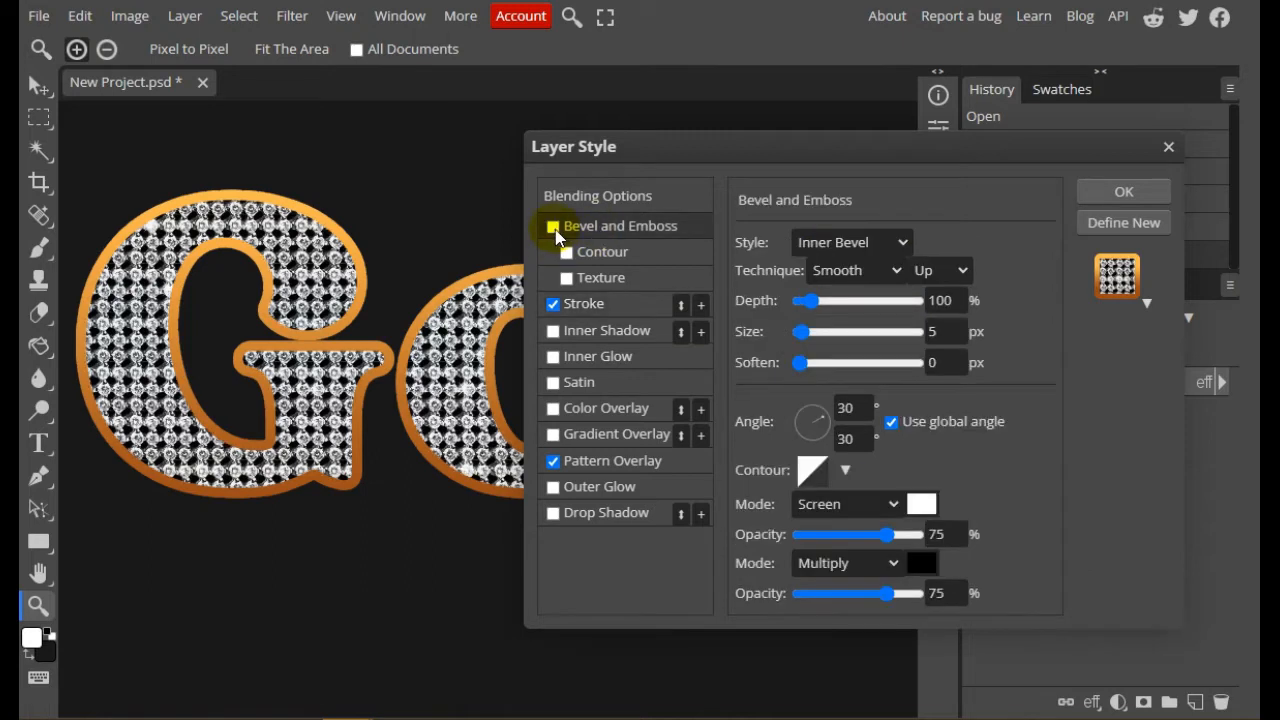
left_click(600, 234)
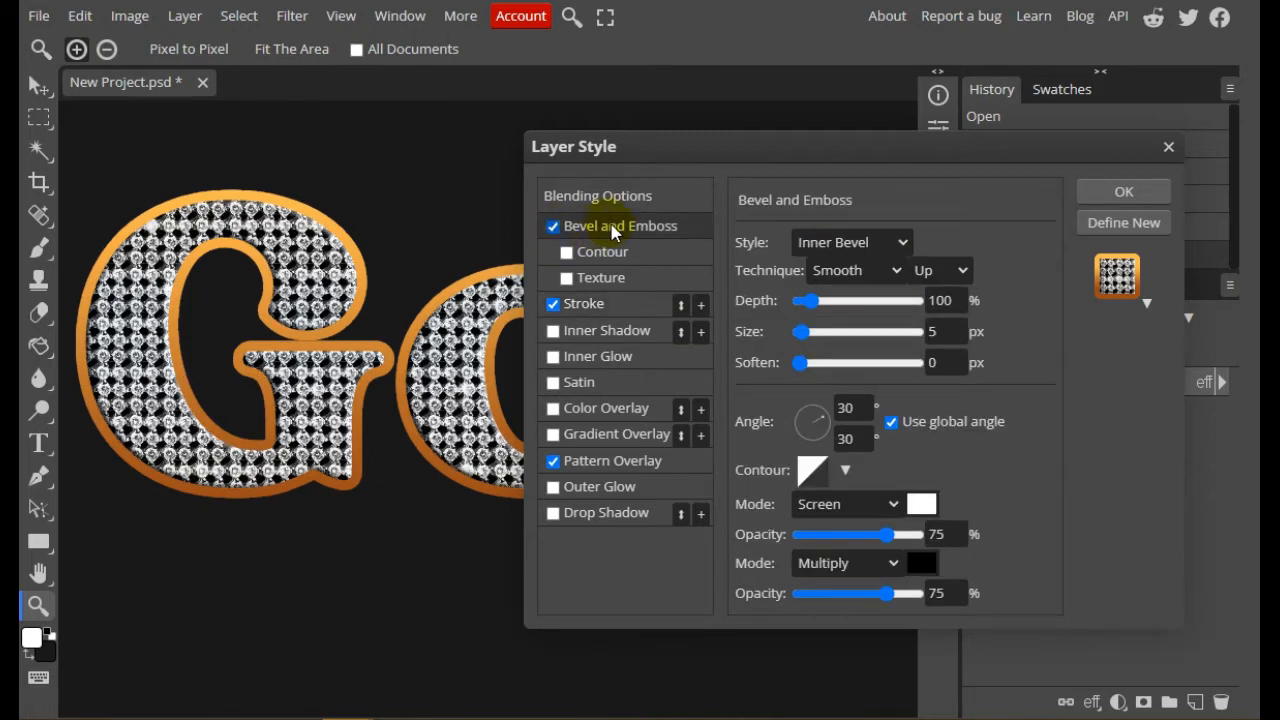
left_click(901, 244)
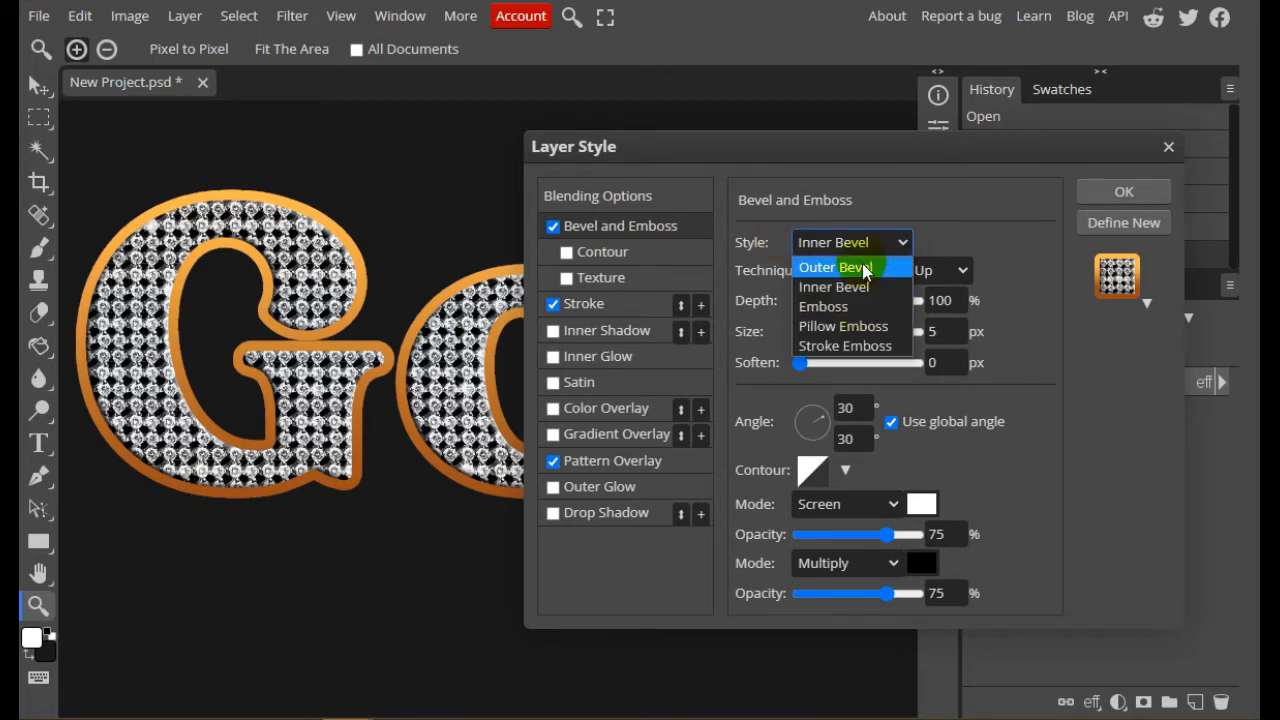
left_click(867, 267)
double_click(945, 331)
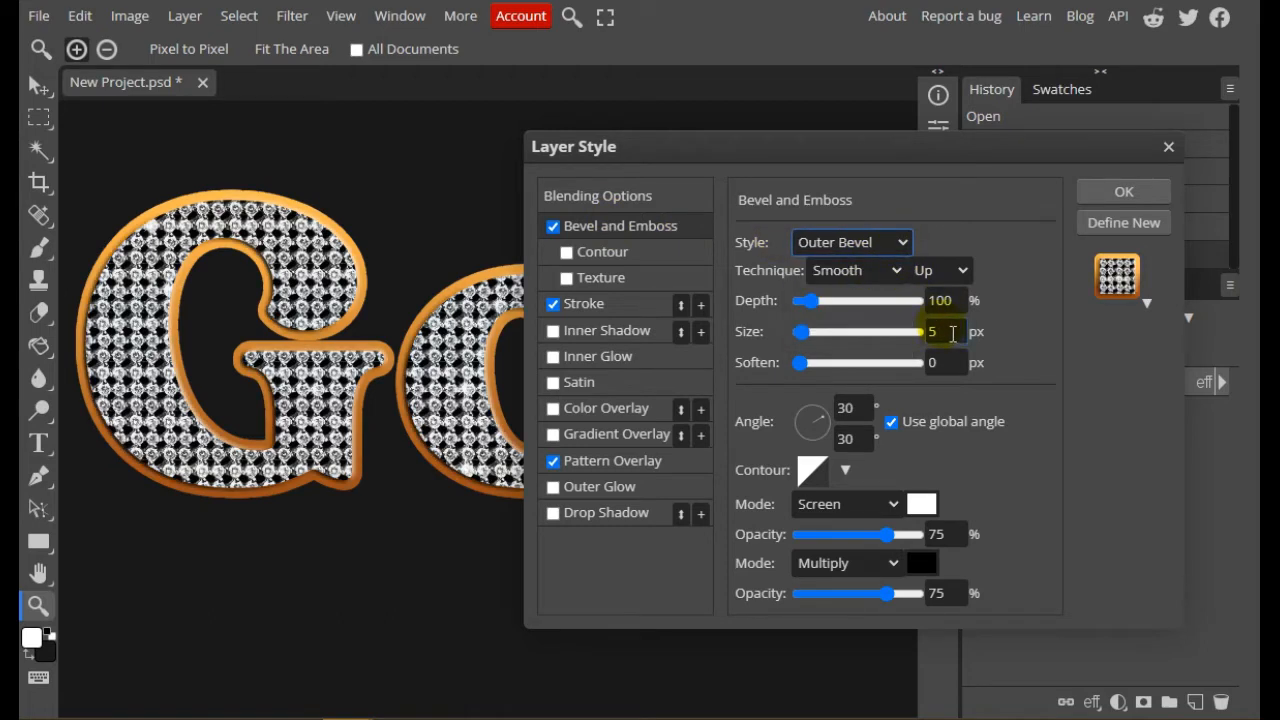
type("10")
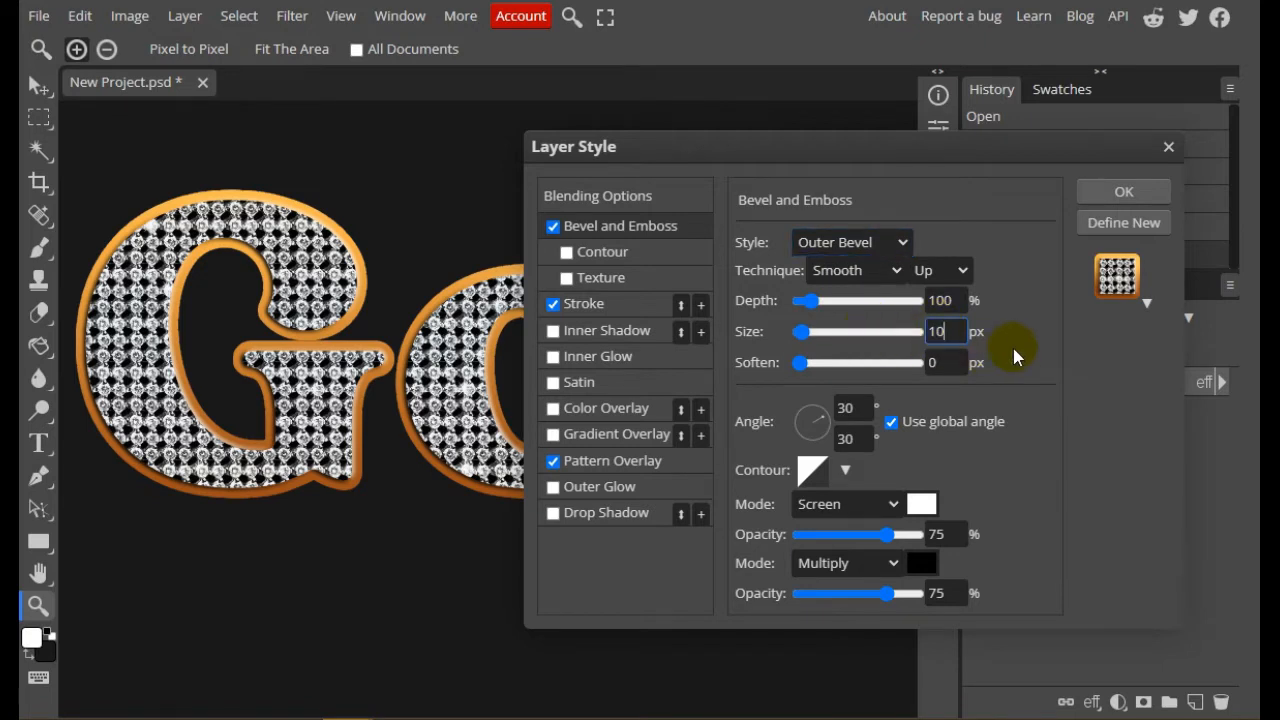
key("Return")
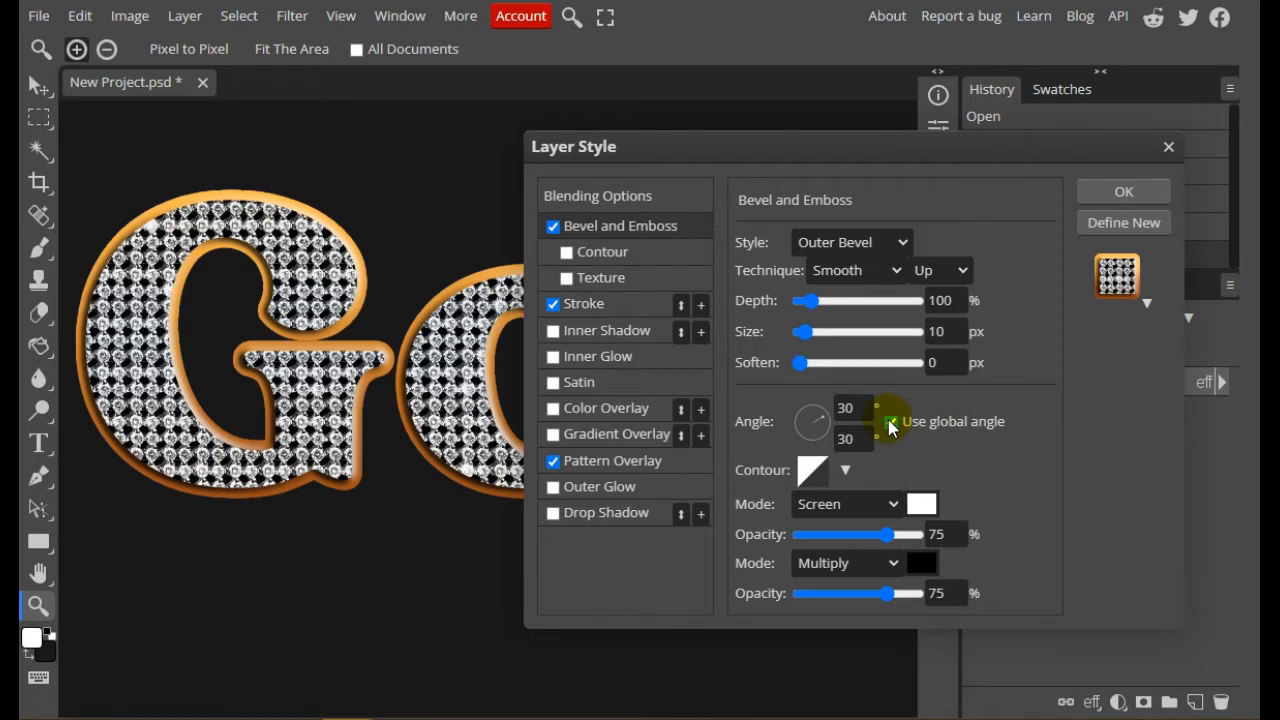
Turn off the global angle for the bevel and set its depth to 30%
left_click(891, 423)
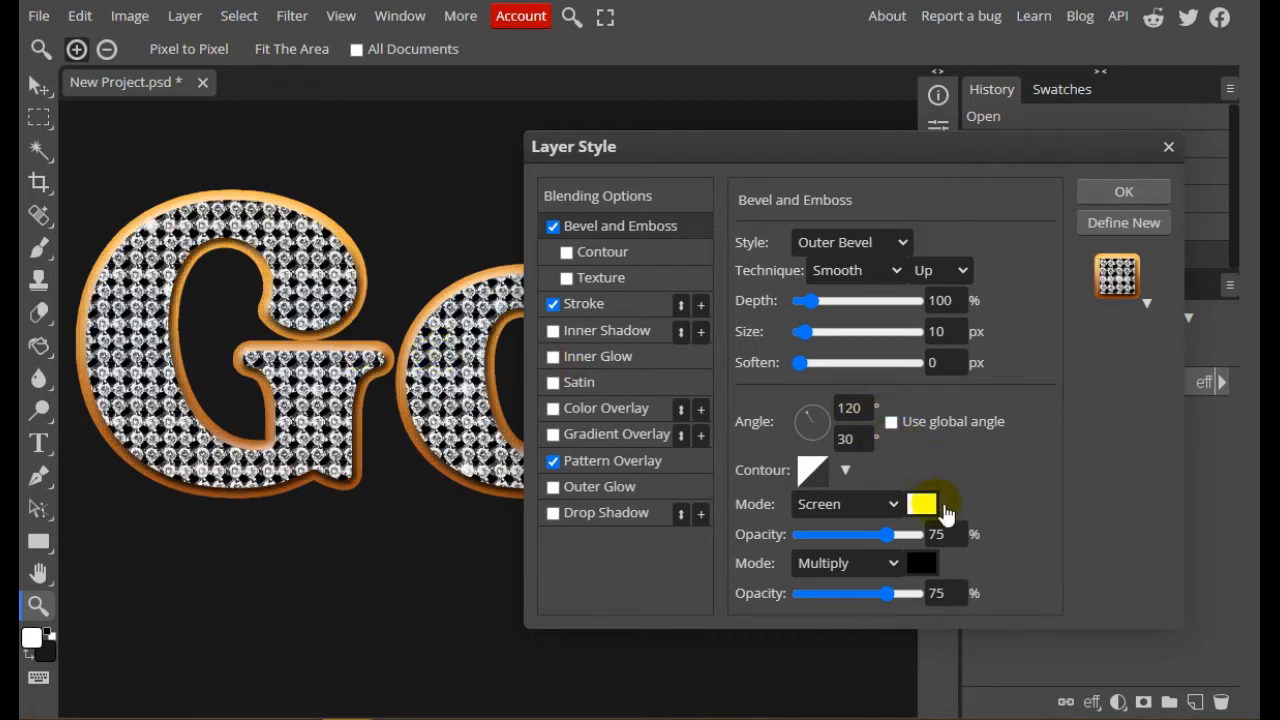
left_click(940, 300)
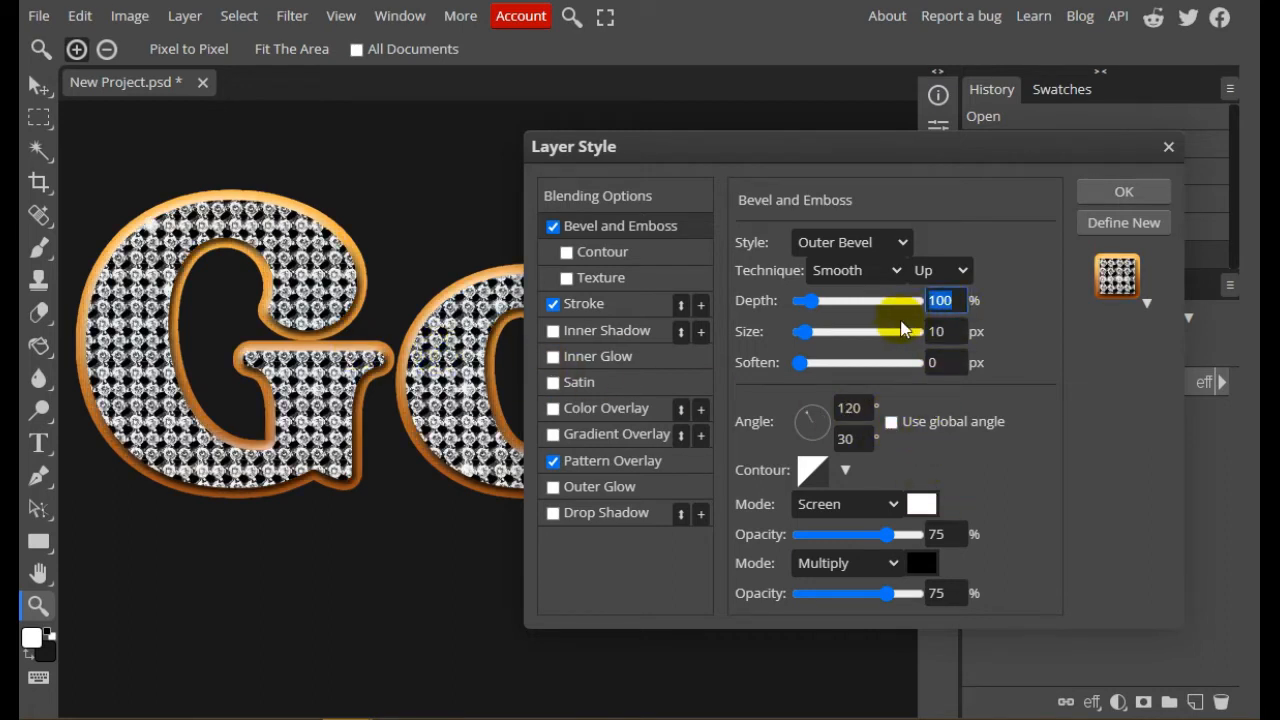
type("30")
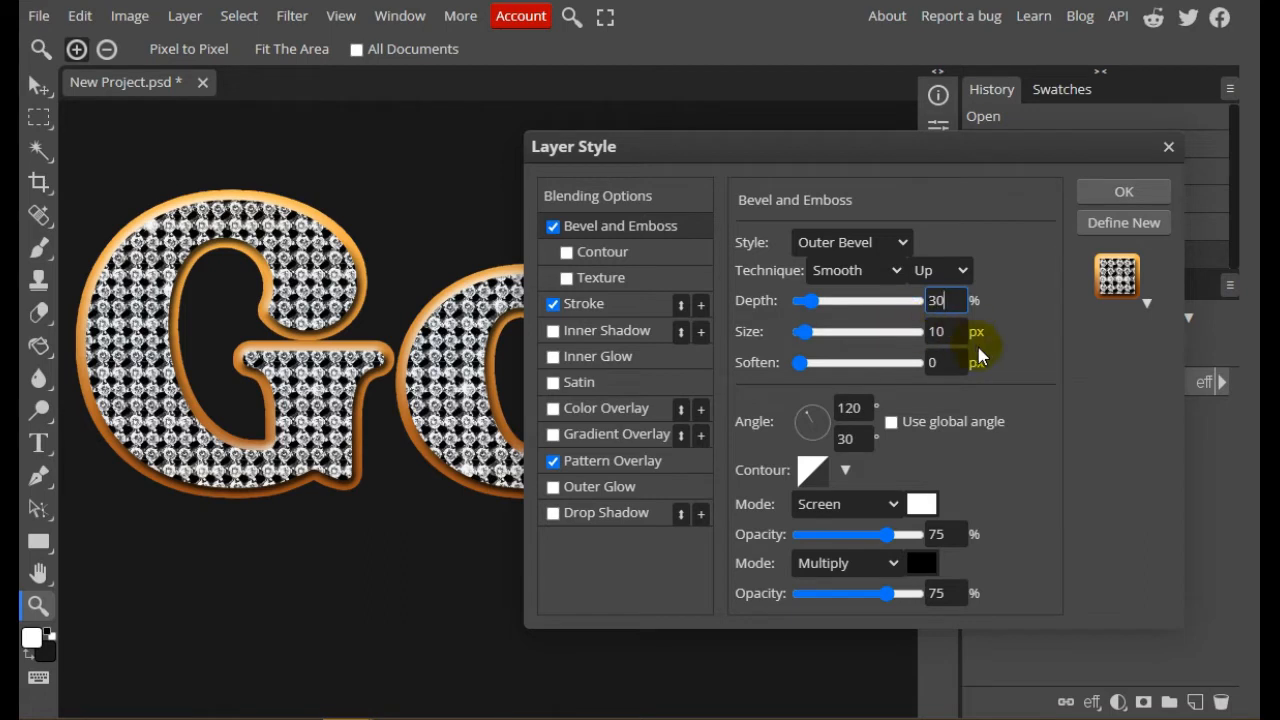
left_click(926, 366)
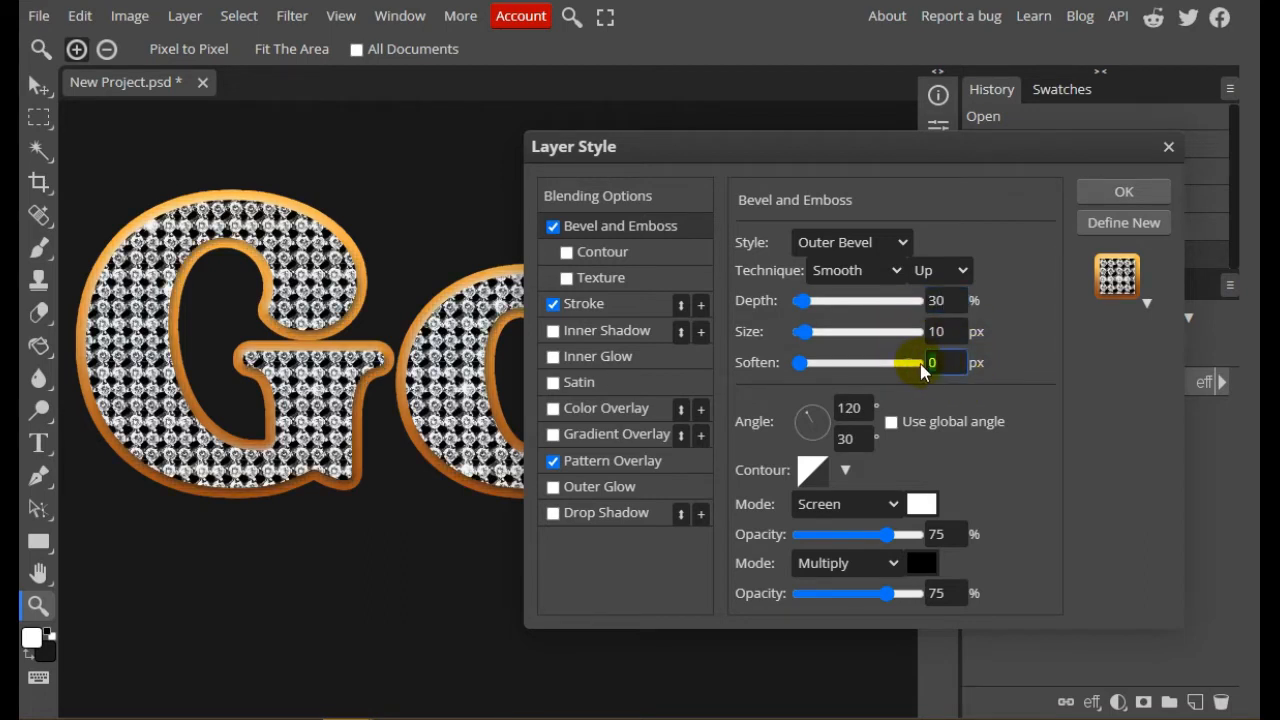
left_click(1006, 337)
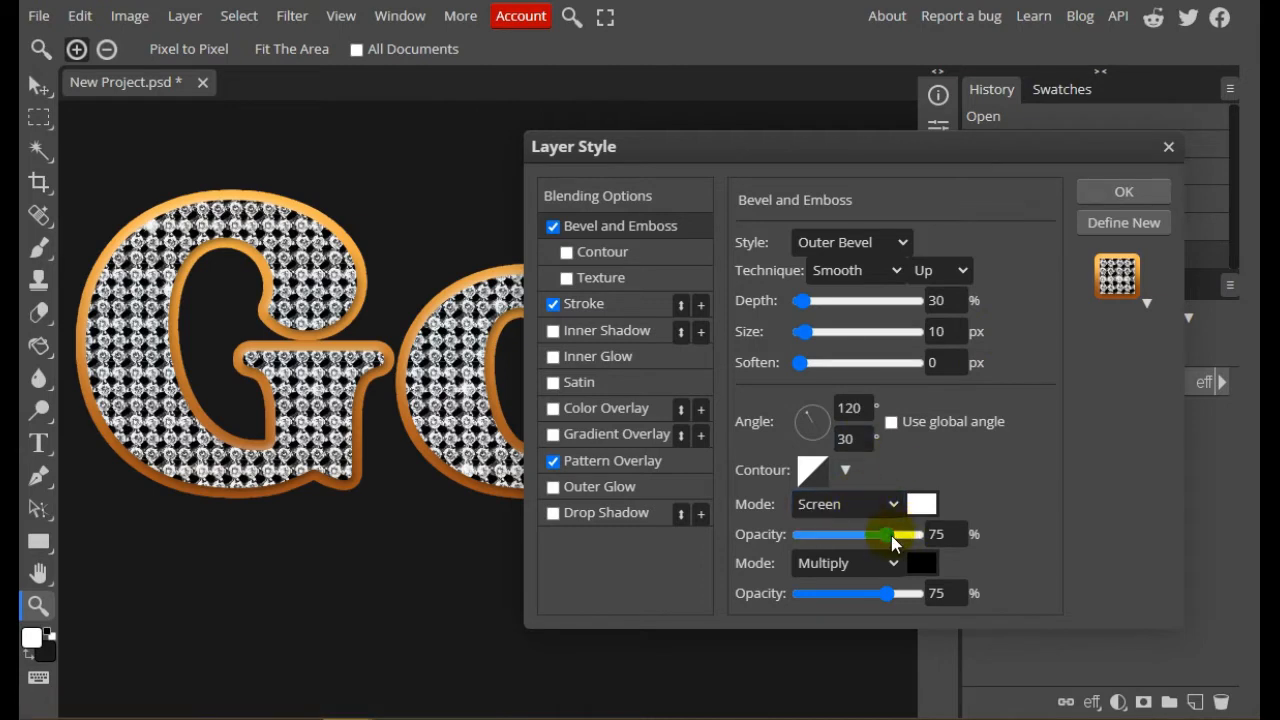
Set the bevel's highlight to 100% opacity with the Linear Dodge blend mode
left_click_drag(891, 535, 937, 531)
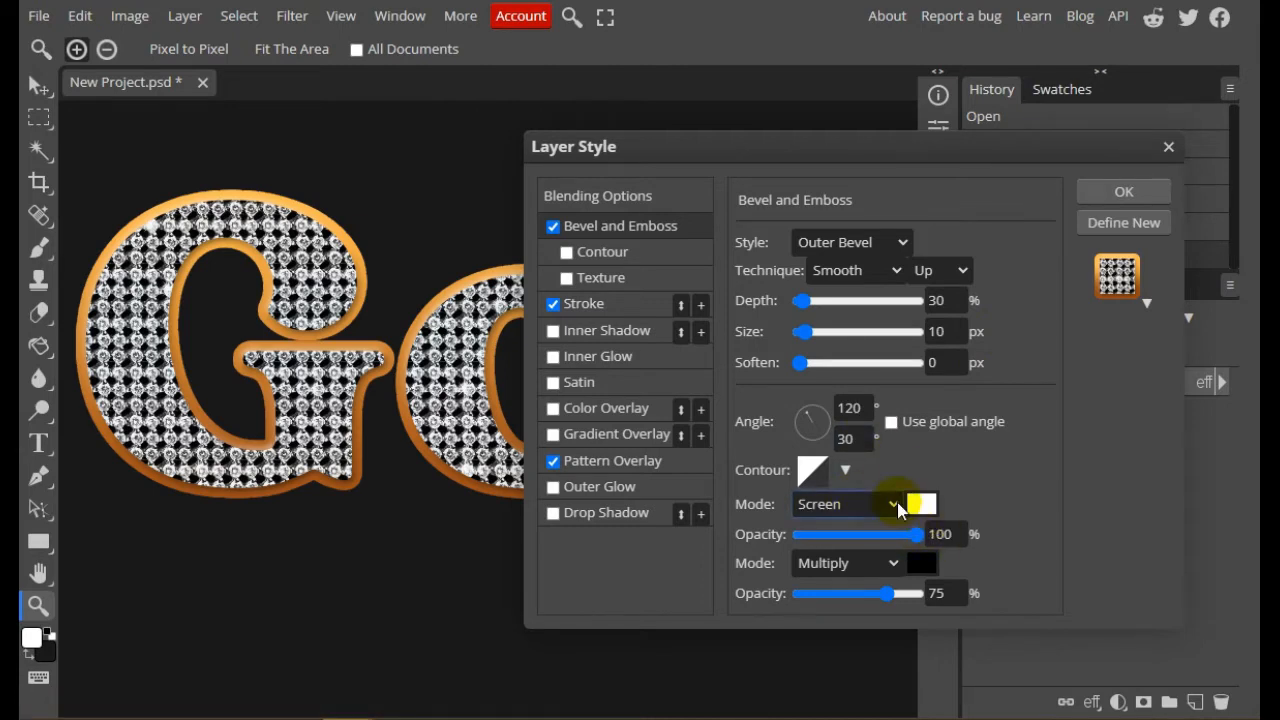
left_click(896, 505)
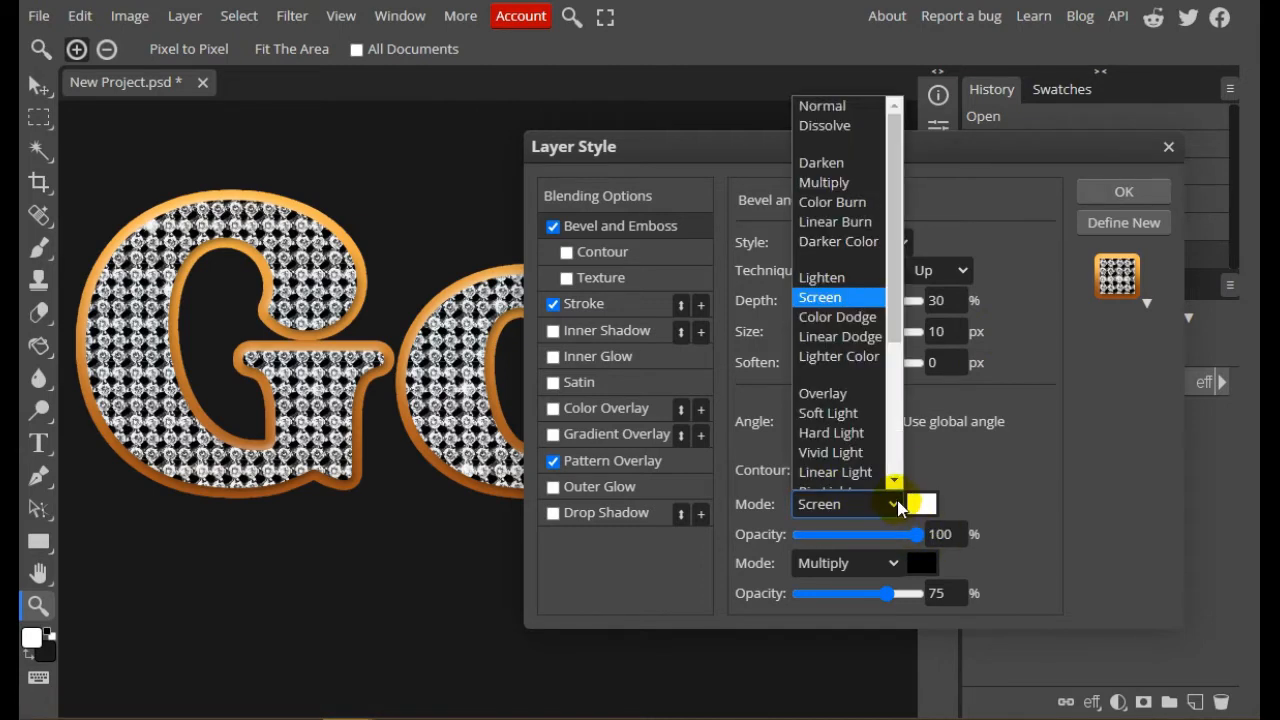
left_click(856, 338)
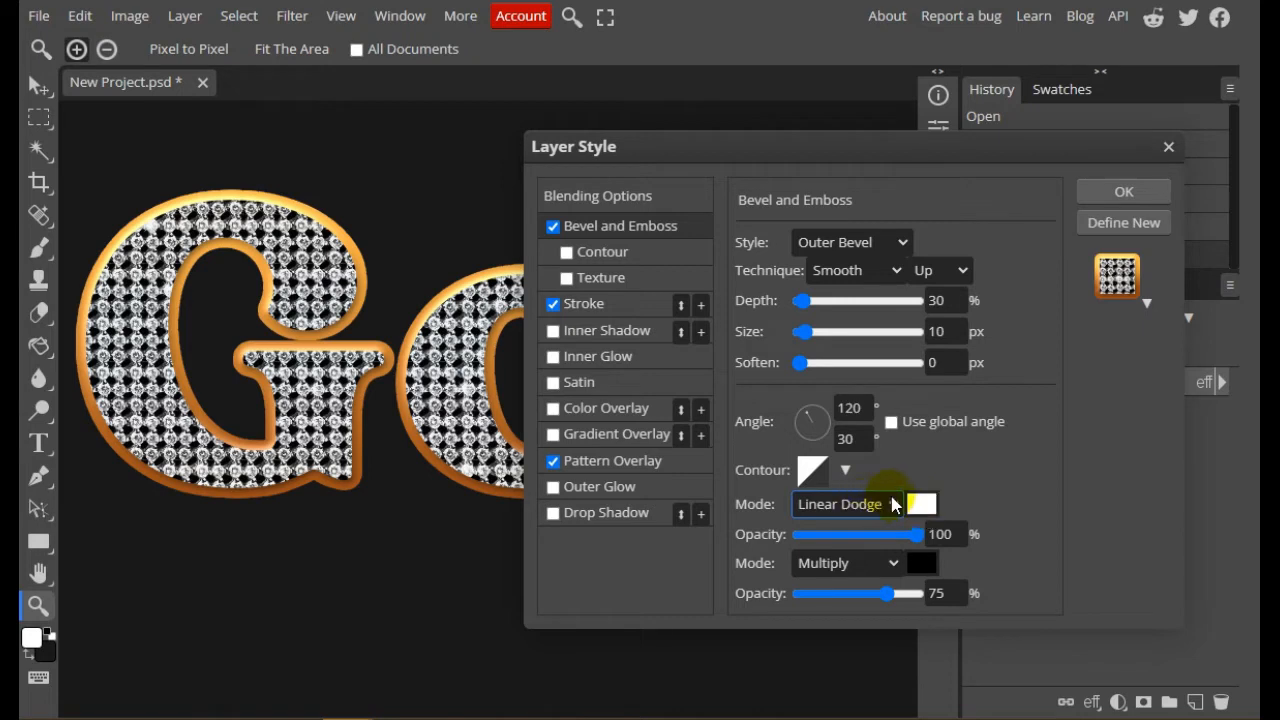
Apply the Ring - Double contour to the bevel's shading
left_click(845, 471)
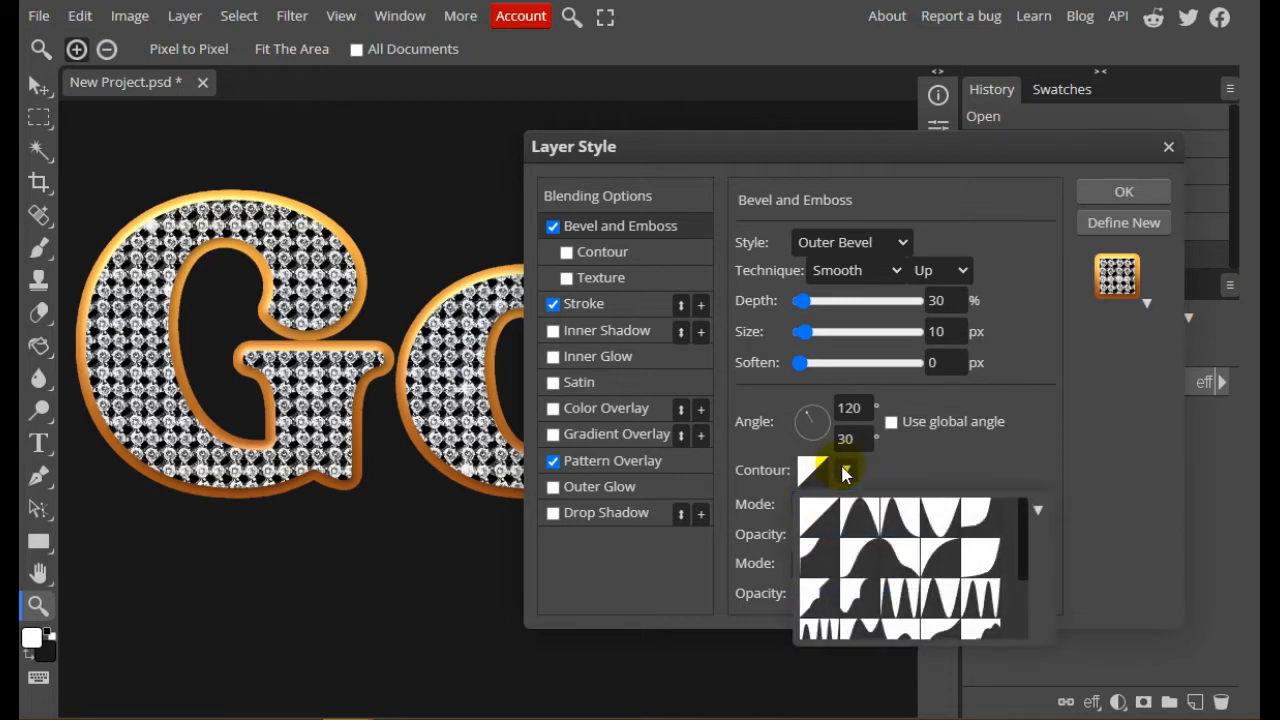
scroll(949, 545, "down", 2)
scroll(986, 560, "up", 2)
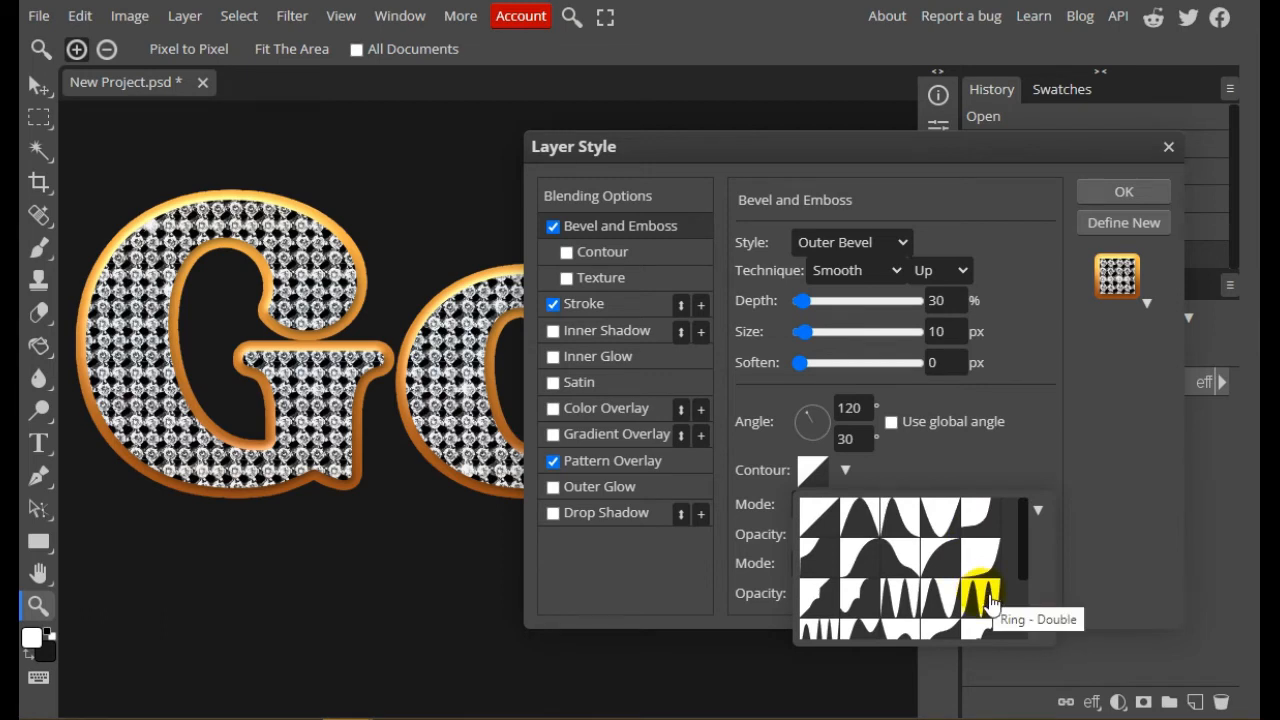
left_click(986, 598)
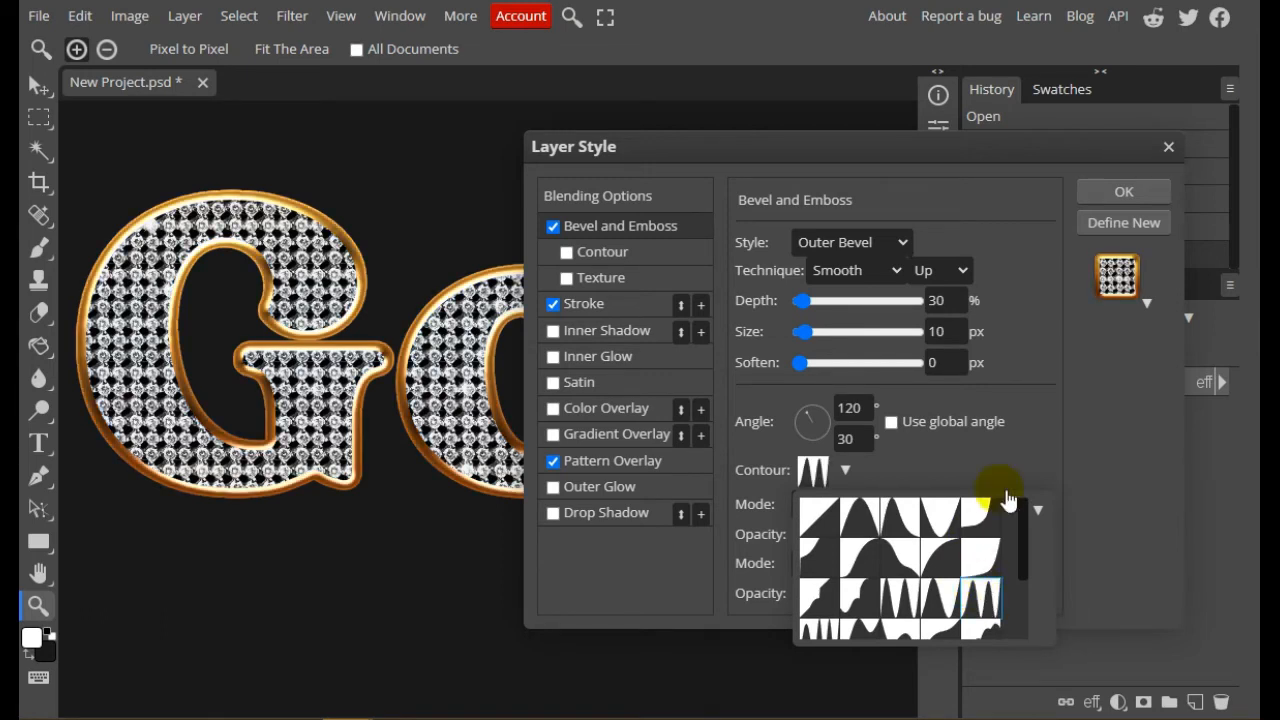
left_click(1047, 408)
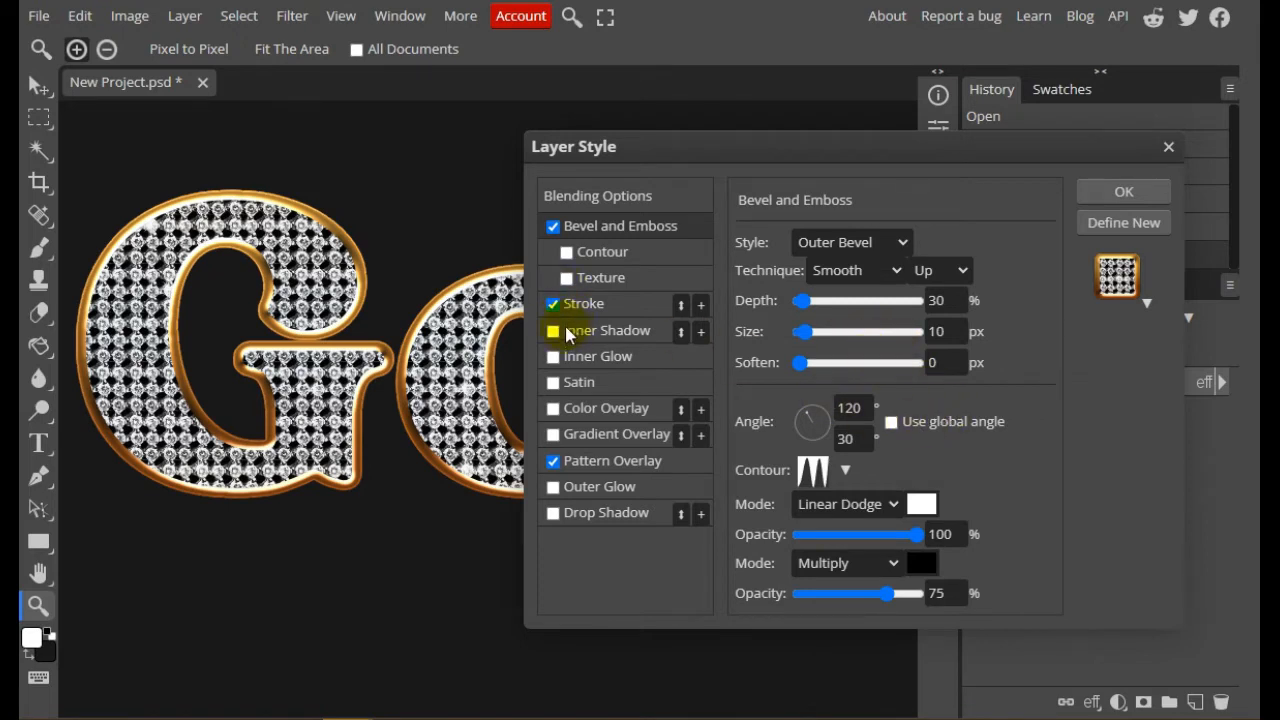
Enable the Contour option of the Bevel and Emboss effect and open its contour presets
left_click(567, 253)
left_click(605, 256)
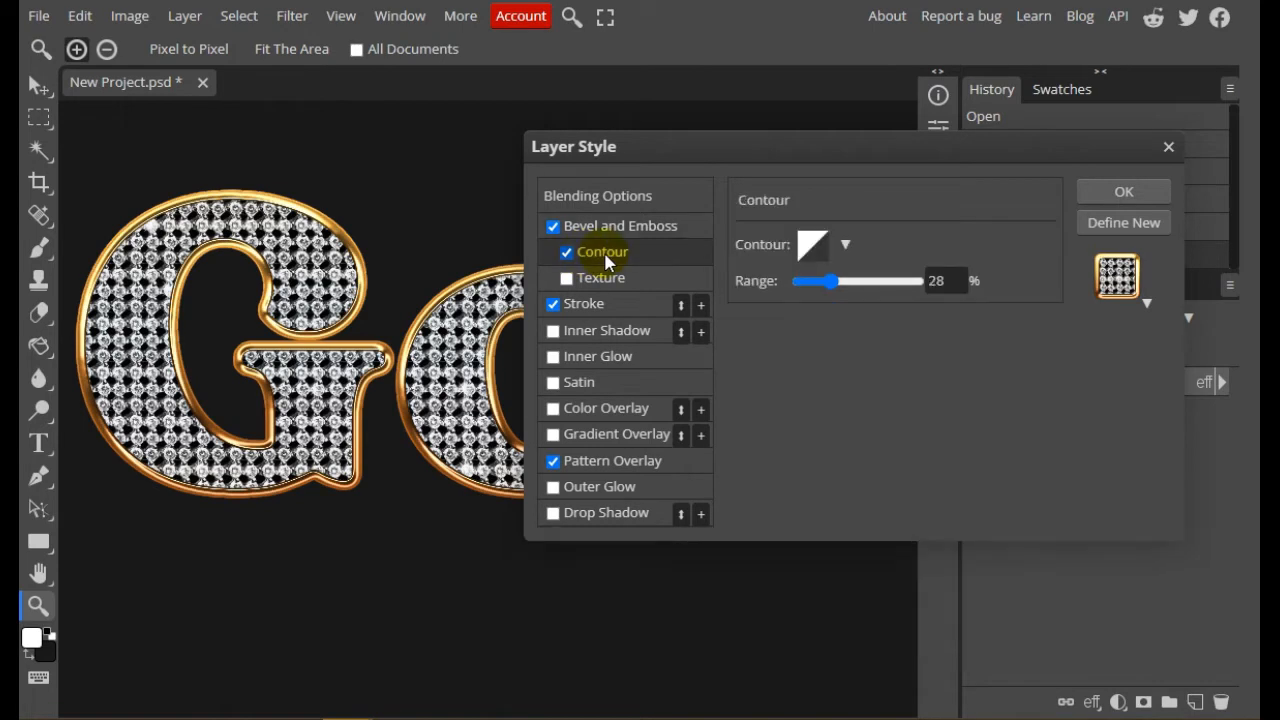
left_click(846, 245)
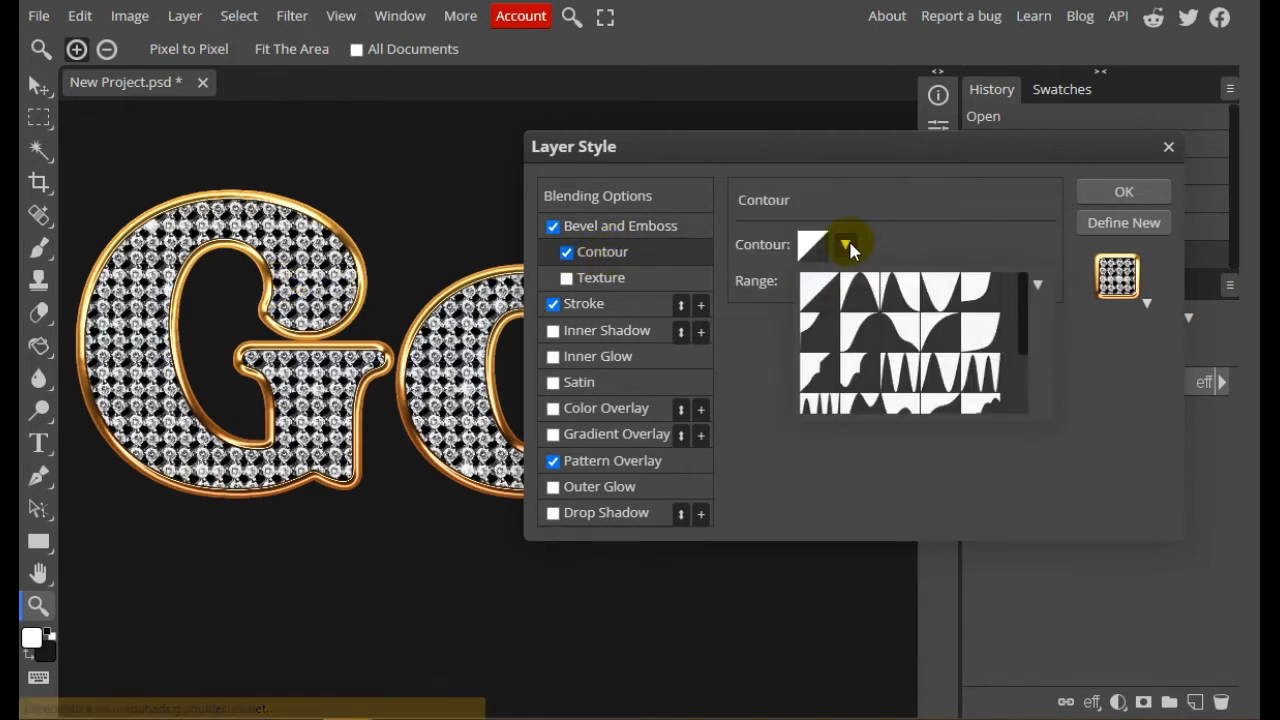
Try out several different presets for the bevel's Contour option
left_click(861, 293)
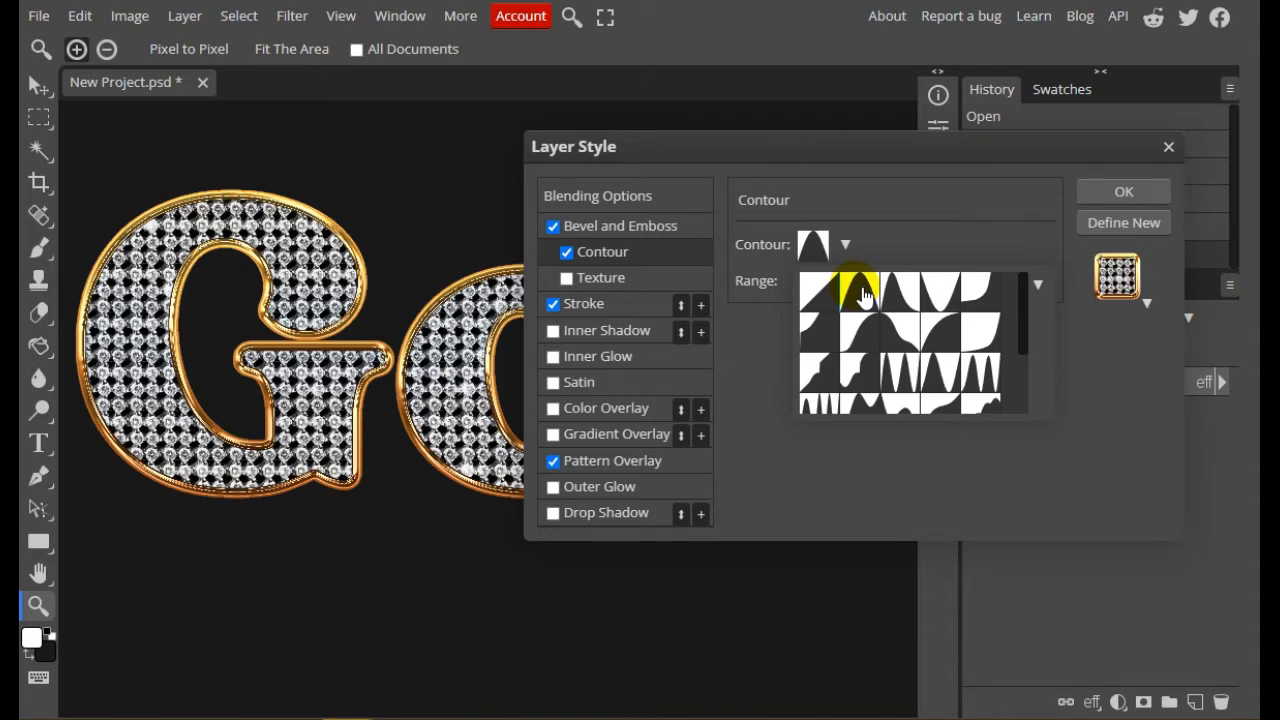
left_click(829, 307)
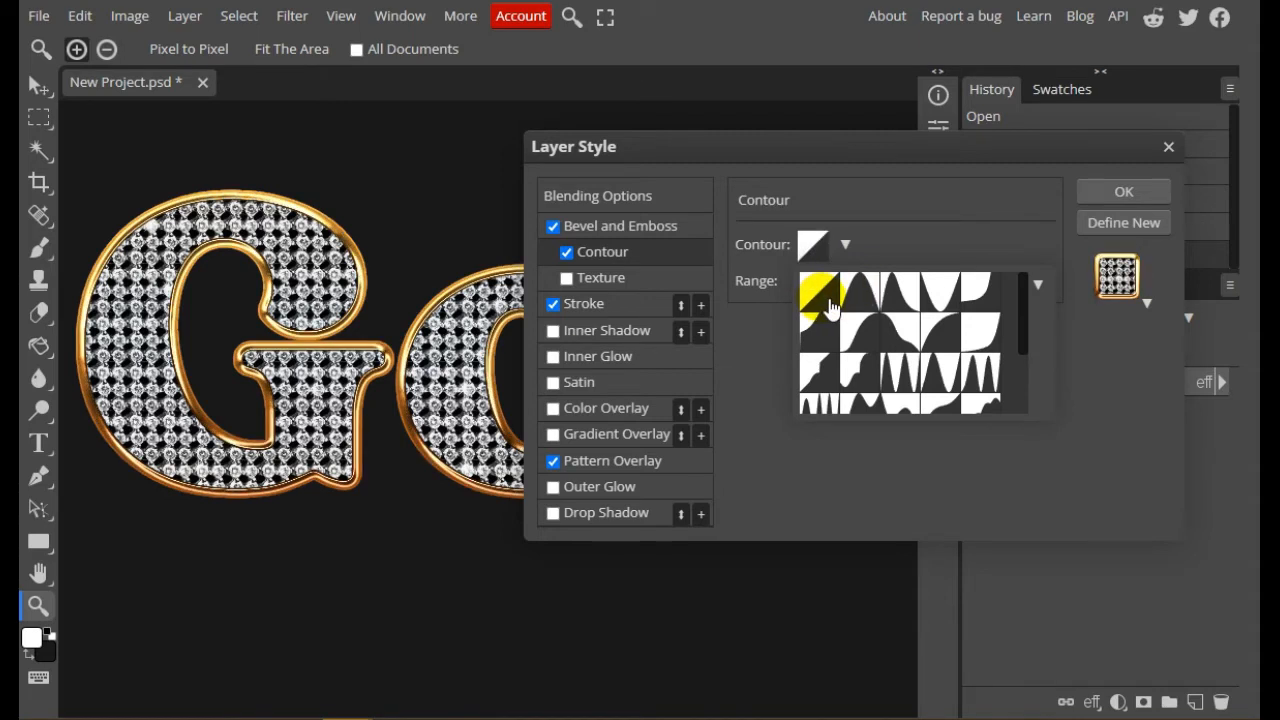
left_click(915, 300)
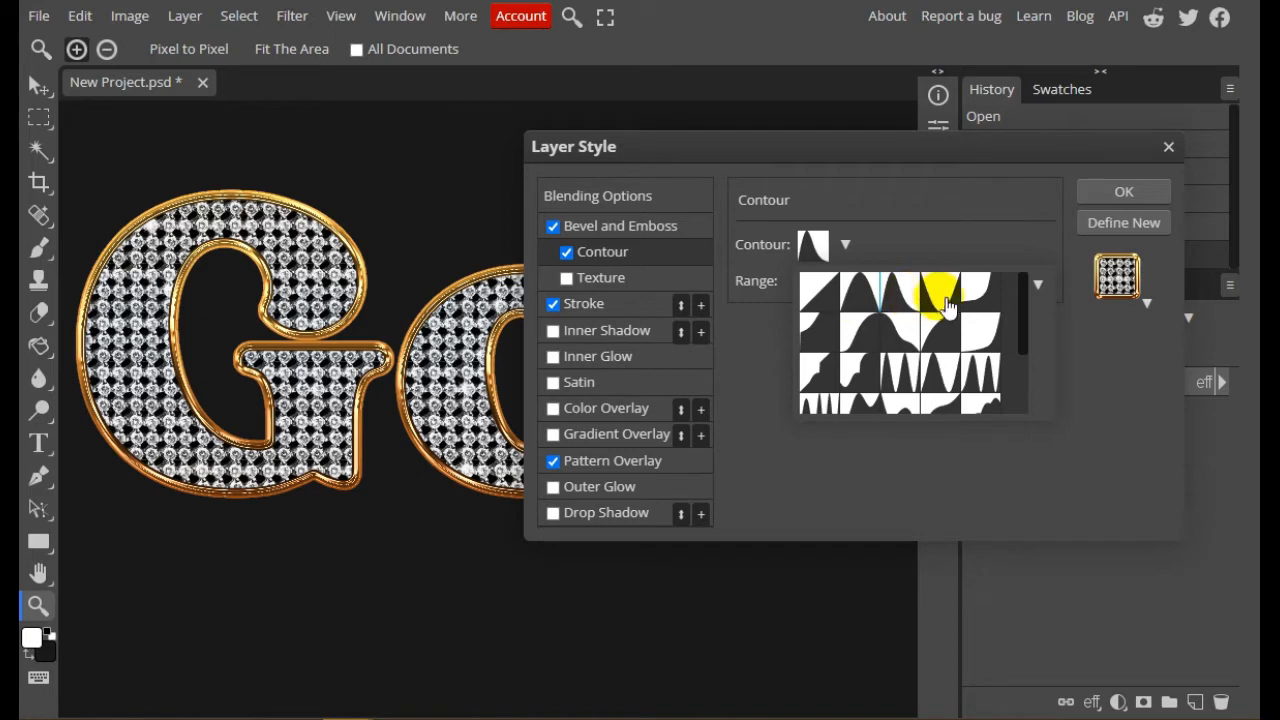
left_click(948, 306)
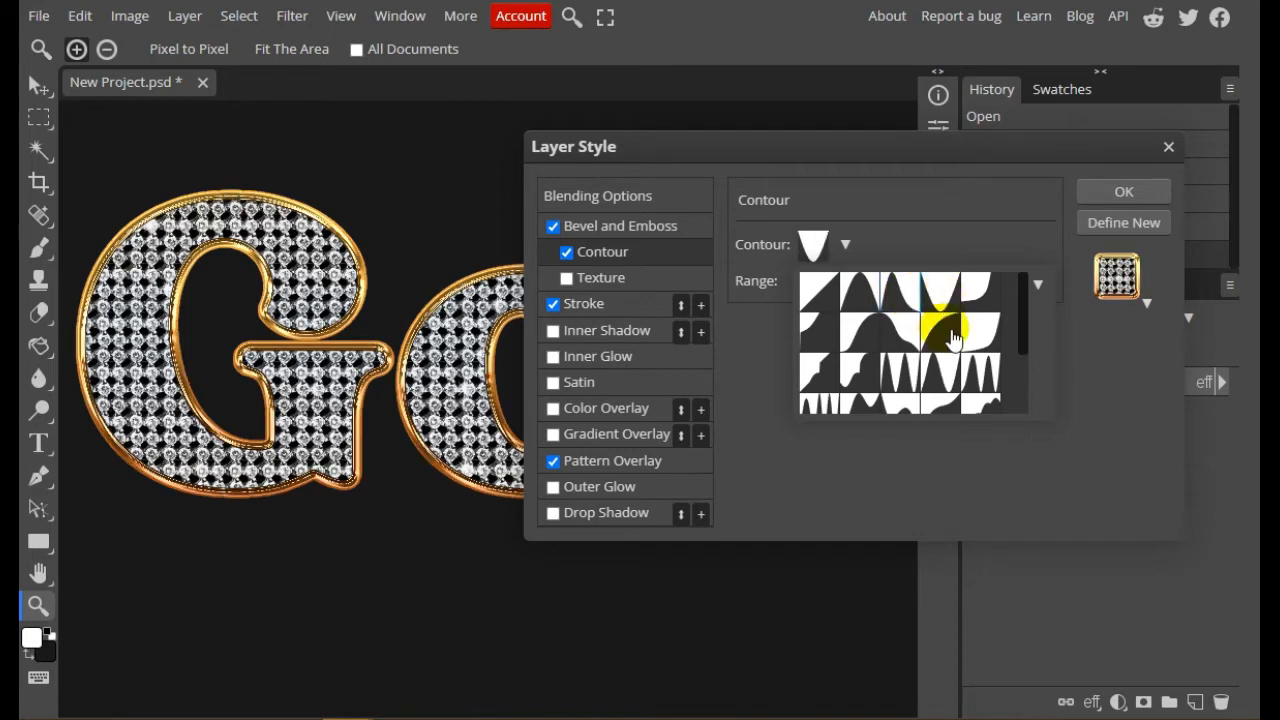
left_click(950, 336)
scroll(950, 340, "down", 3)
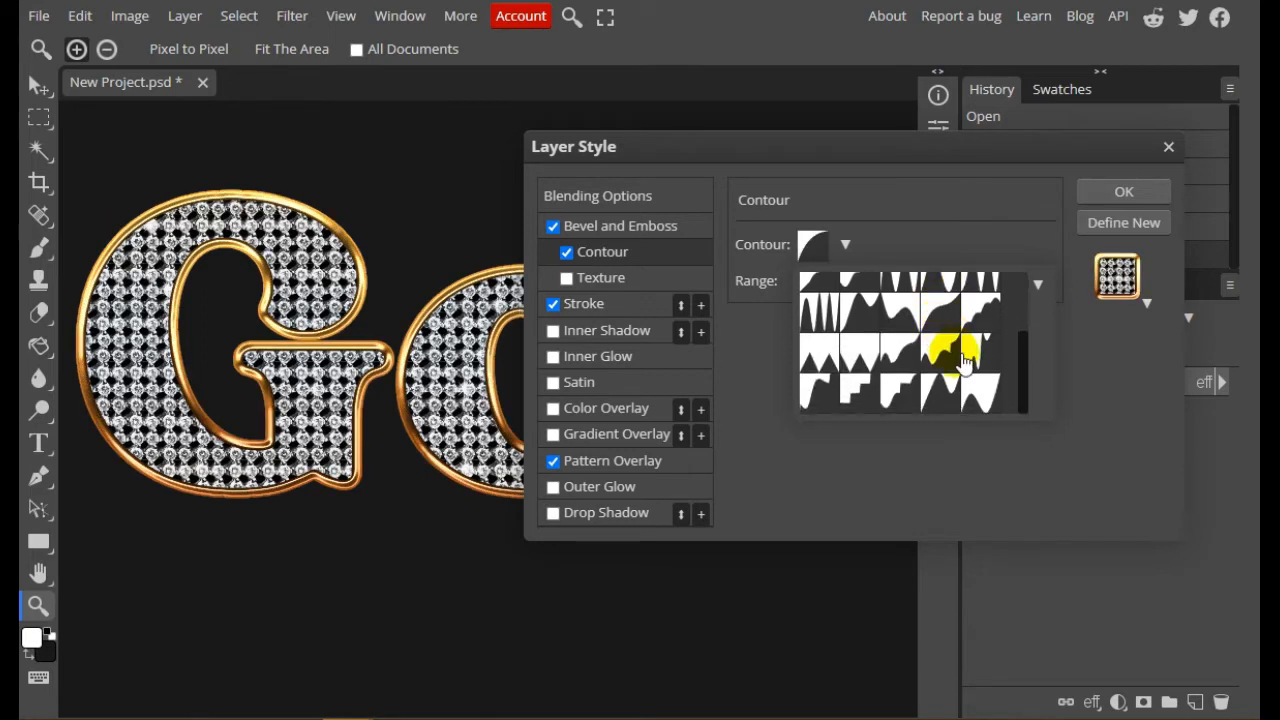
left_click(855, 391)
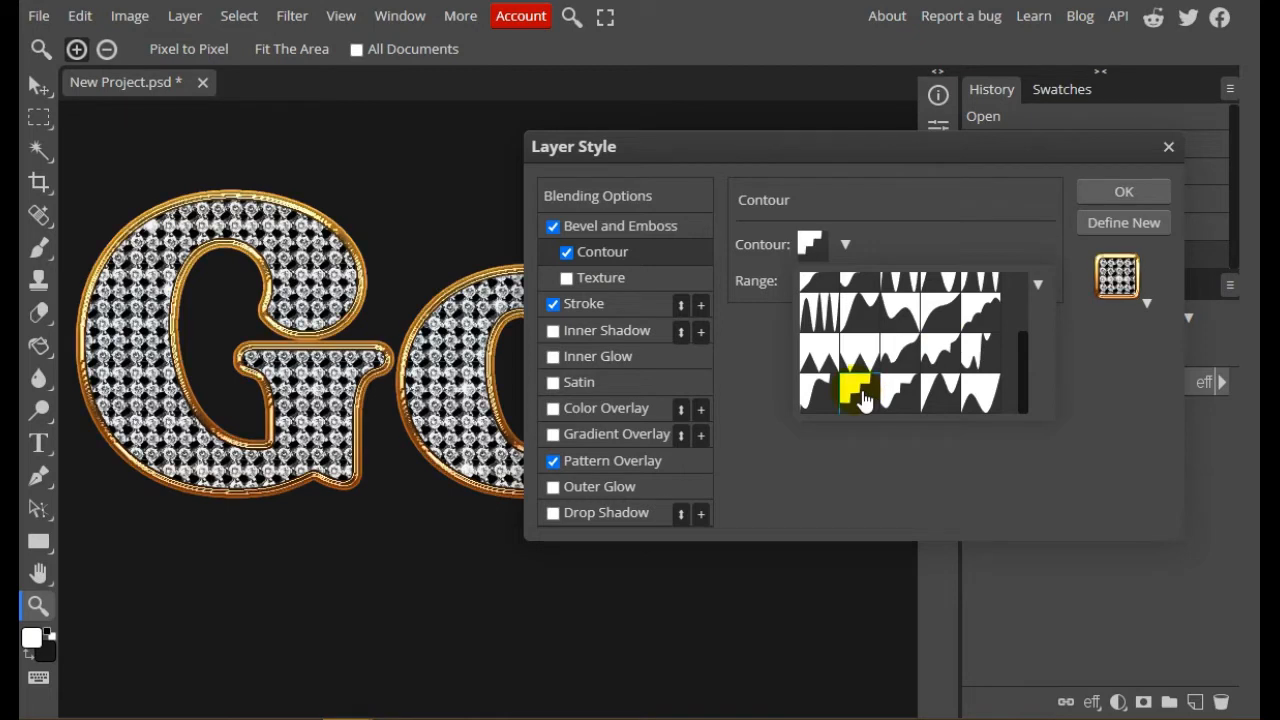
scroll(851, 357, "up", 3)
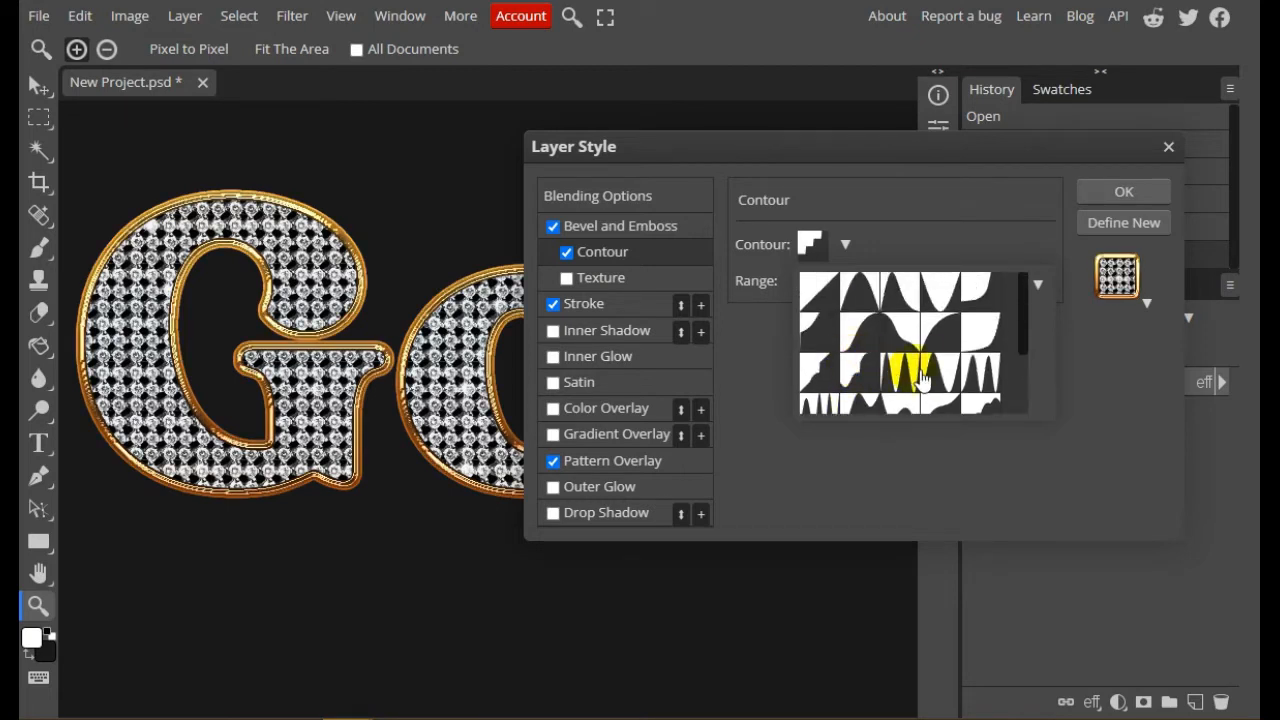
left_click(940, 378)
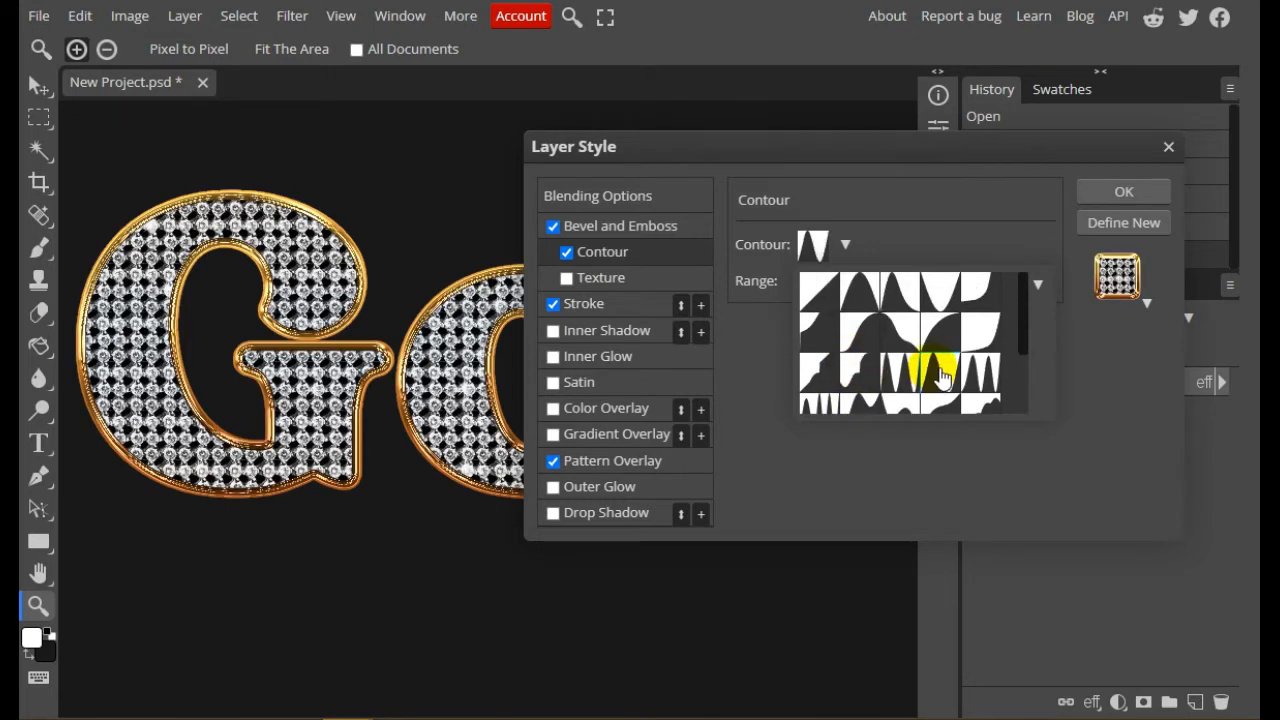
left_click(975, 290)
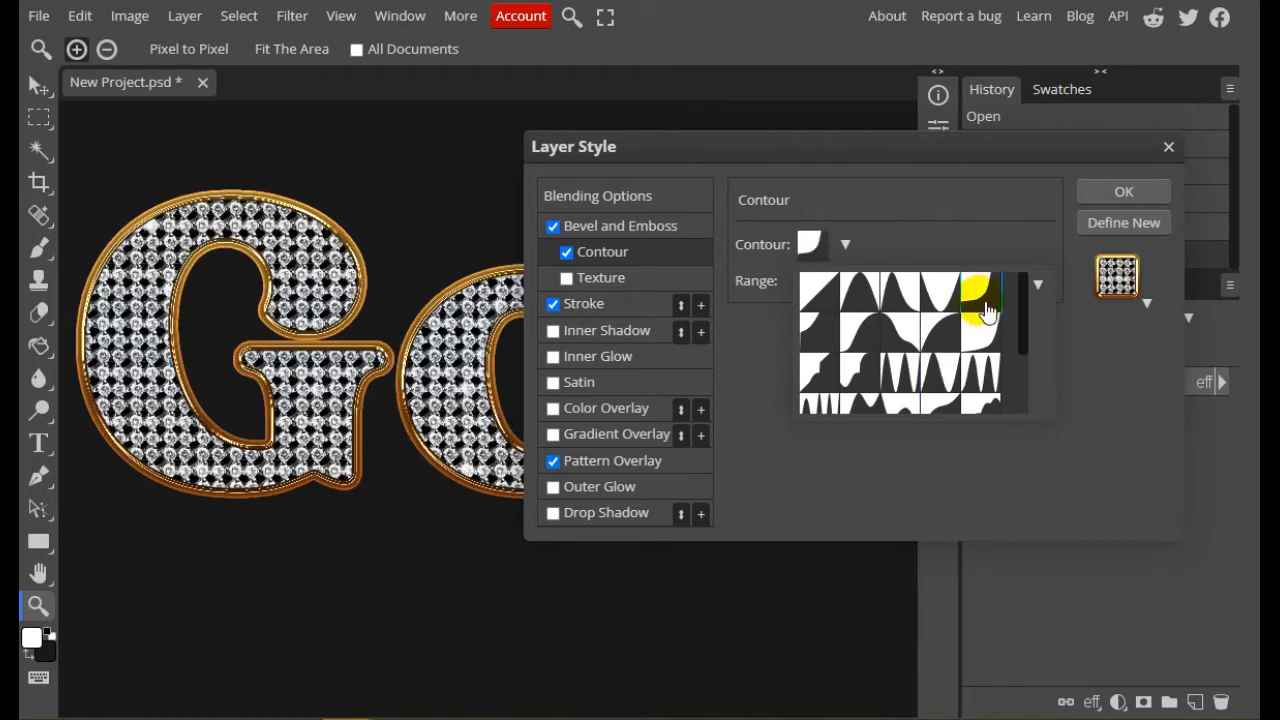
left_click(855, 330)
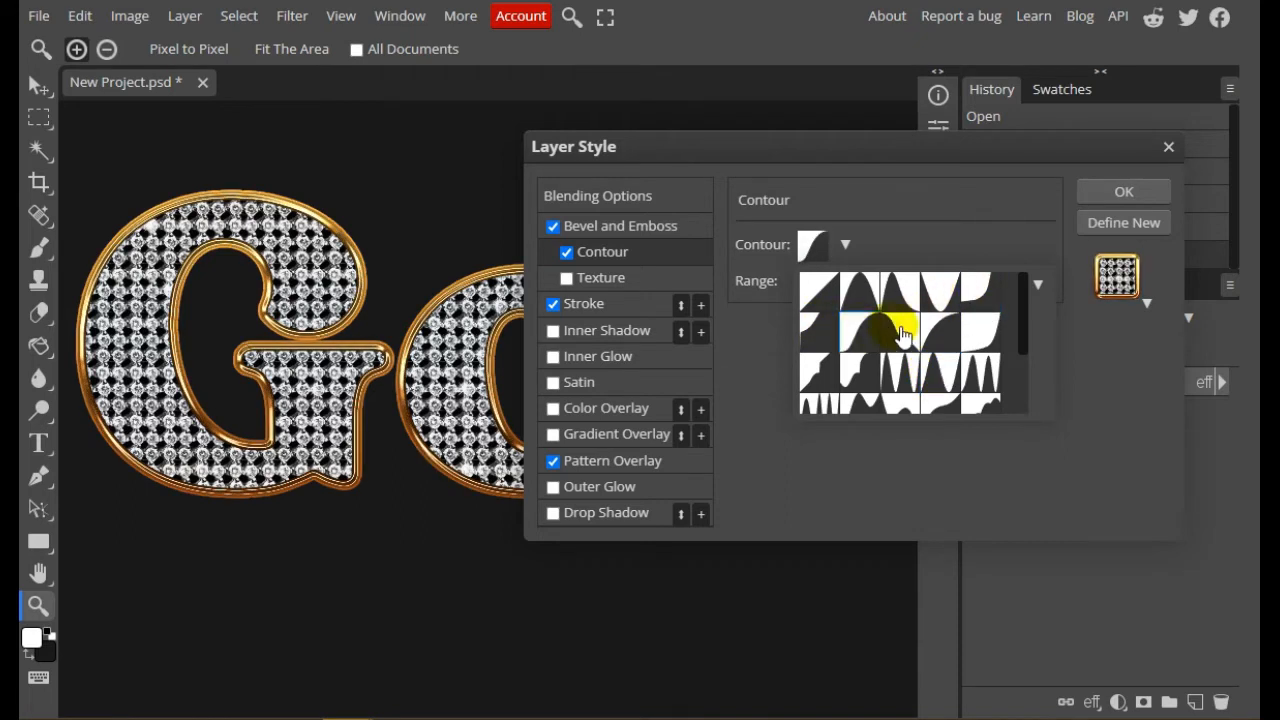
Apply the Guassian - Inverse preset to the bevel's Contour option and set its range to 40%
left_click(905, 333)
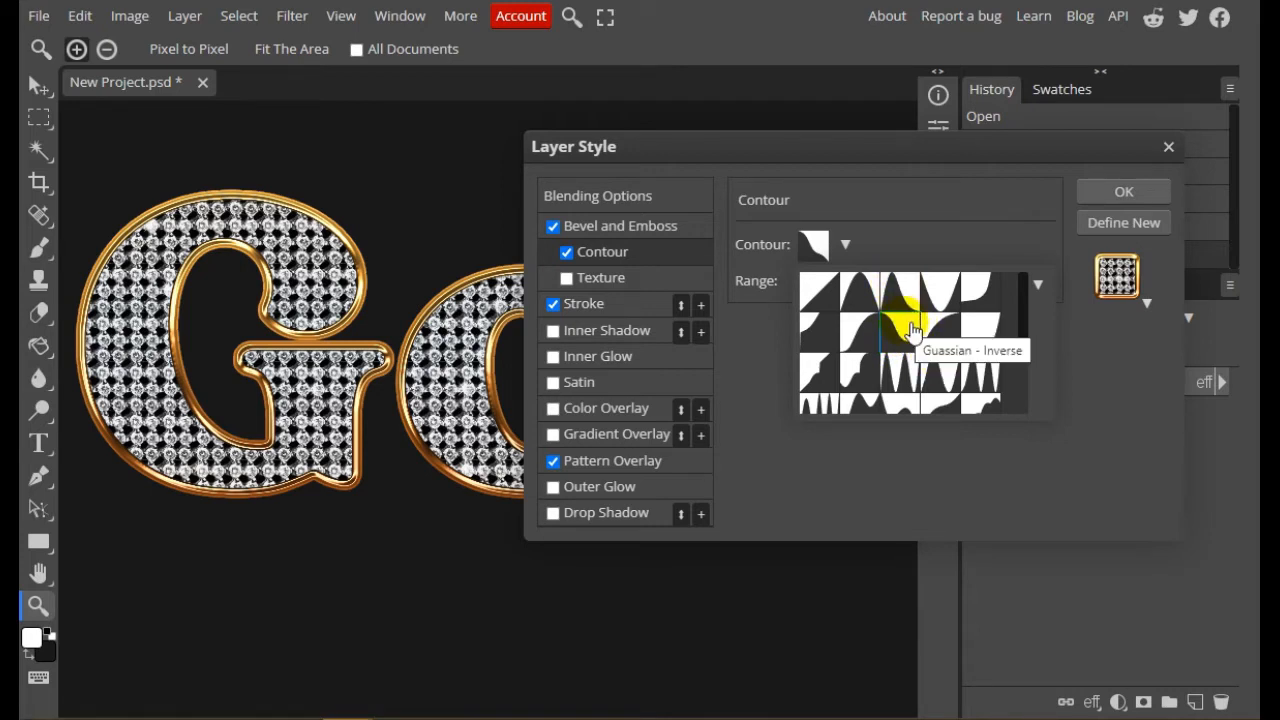
left_click(903, 287)
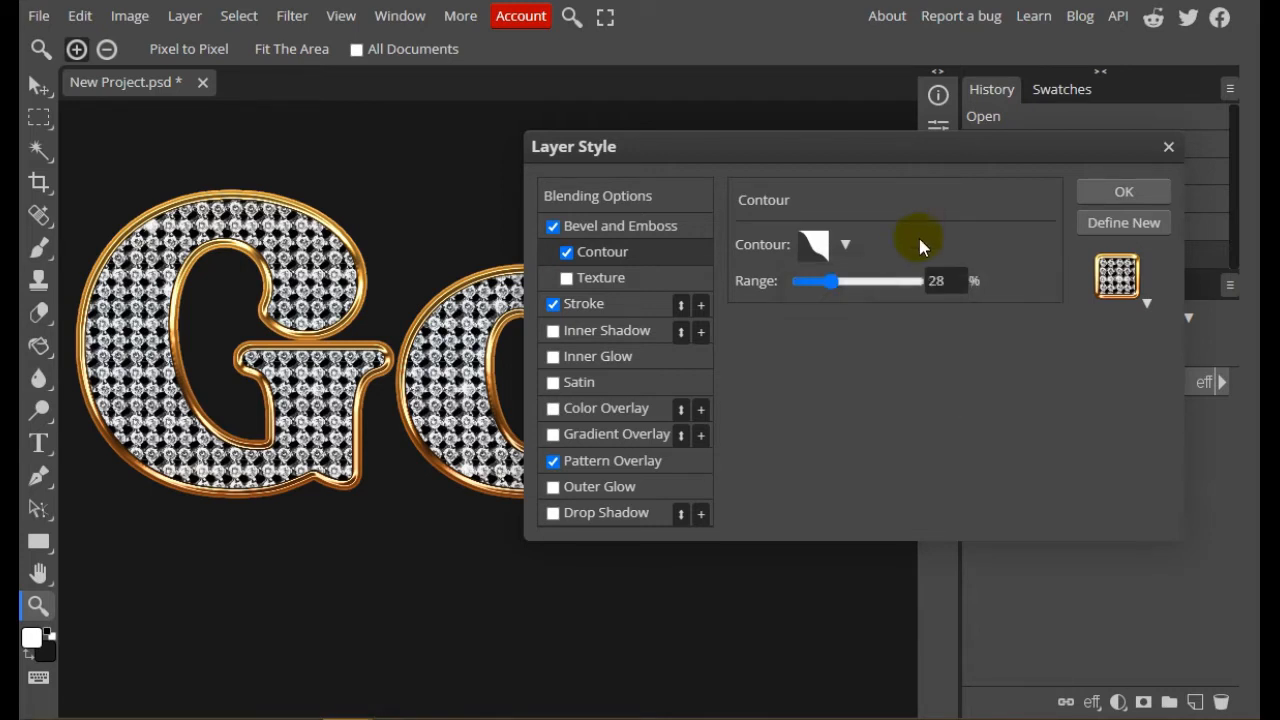
double_click(940, 281)
type("401")
left_click_drag(961, 289, 911, 292)
type("40")
left_click(986, 355)
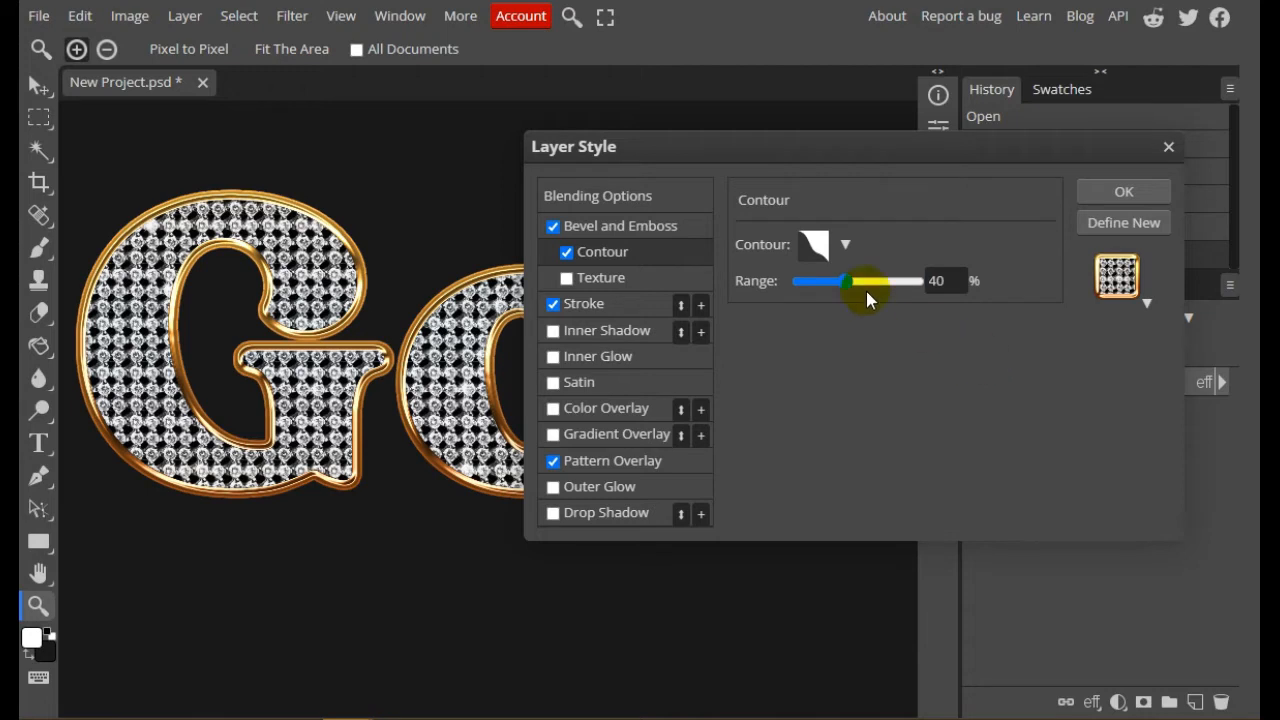
Set the range of the bevel's Contour option to 25%
left_click_drag(716, 143, 686, 141)
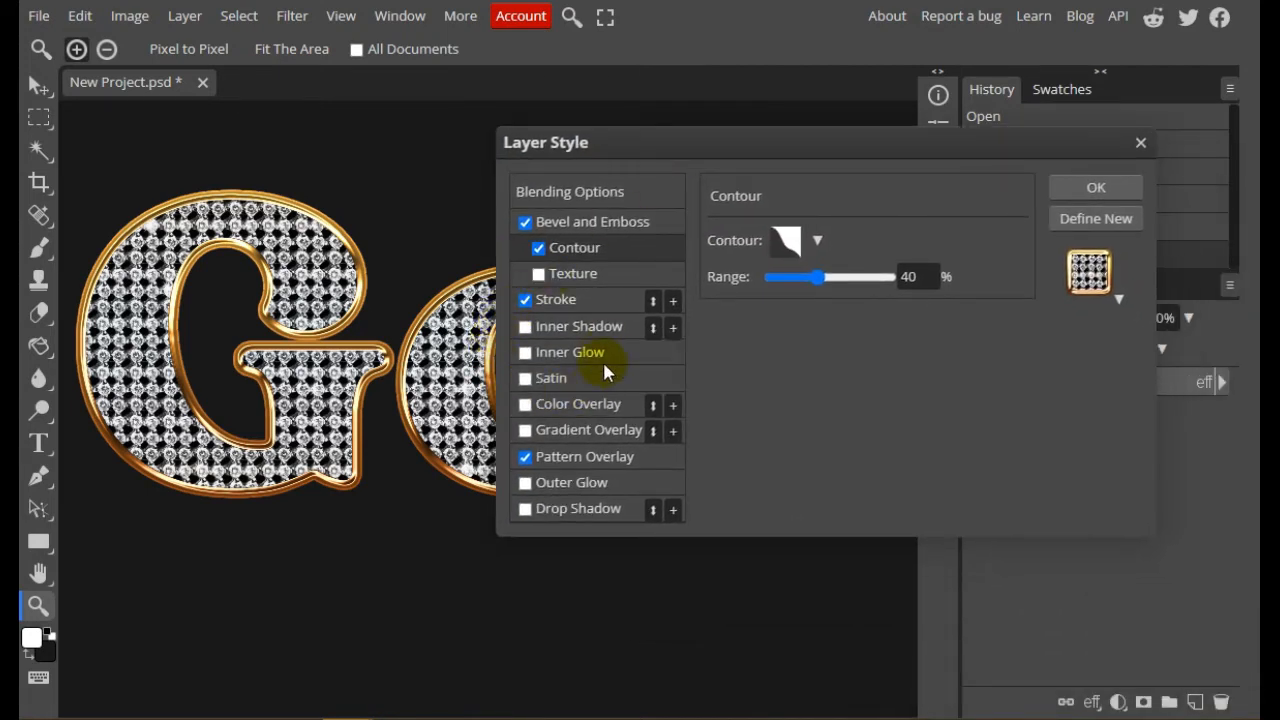
left_click(583, 224)
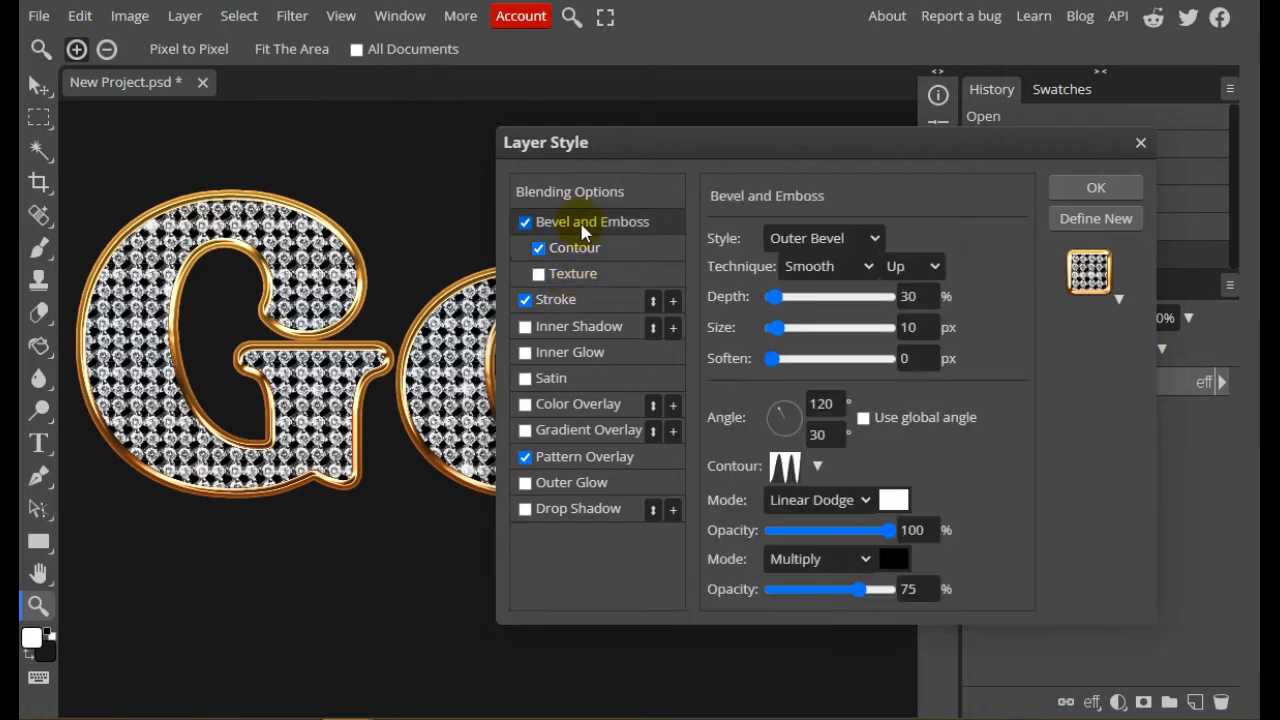
left_click(562, 248)
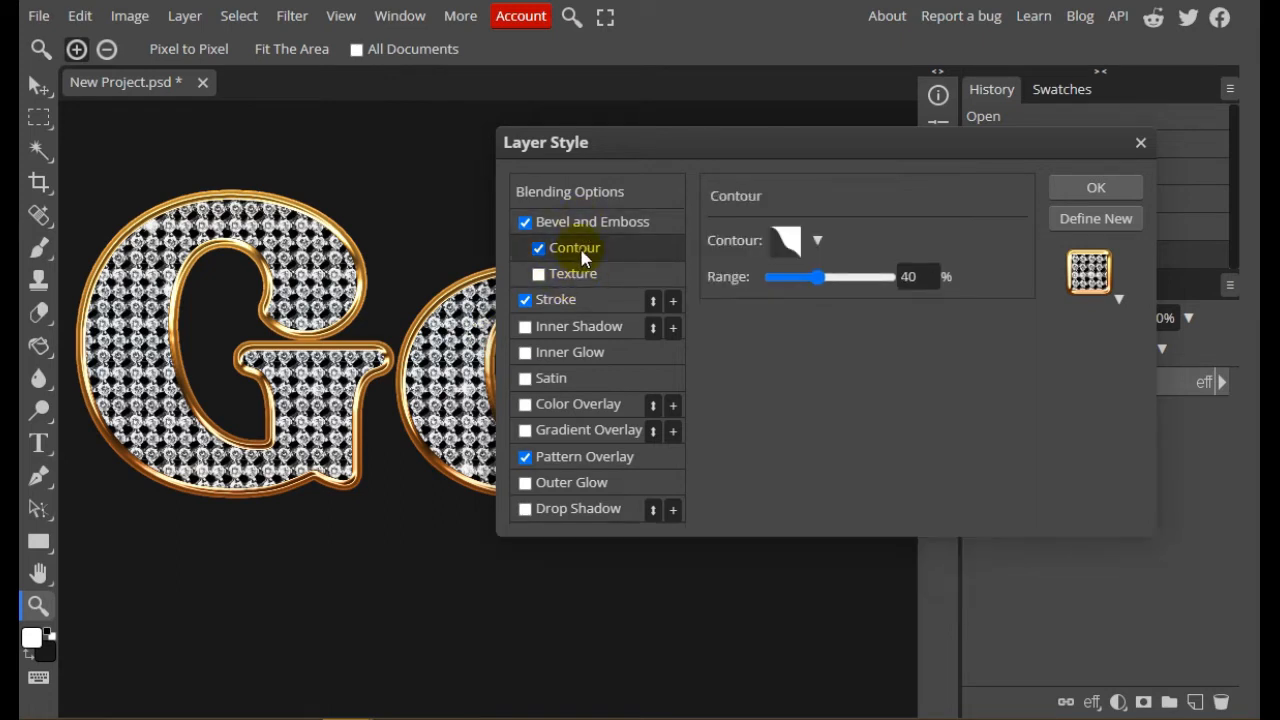
left_click(912, 277)
type("25")
key("Return")
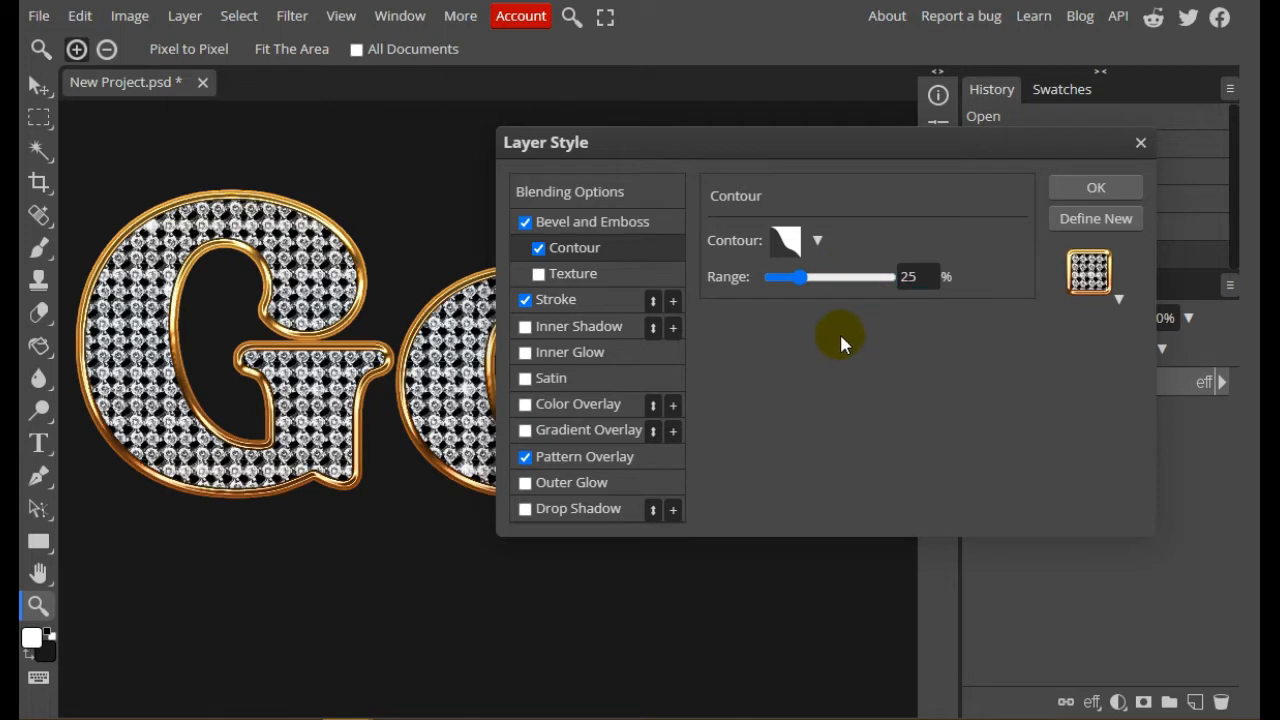
Set the depth of the Bevel and Emboss effect to 100%
left_click(582, 223)
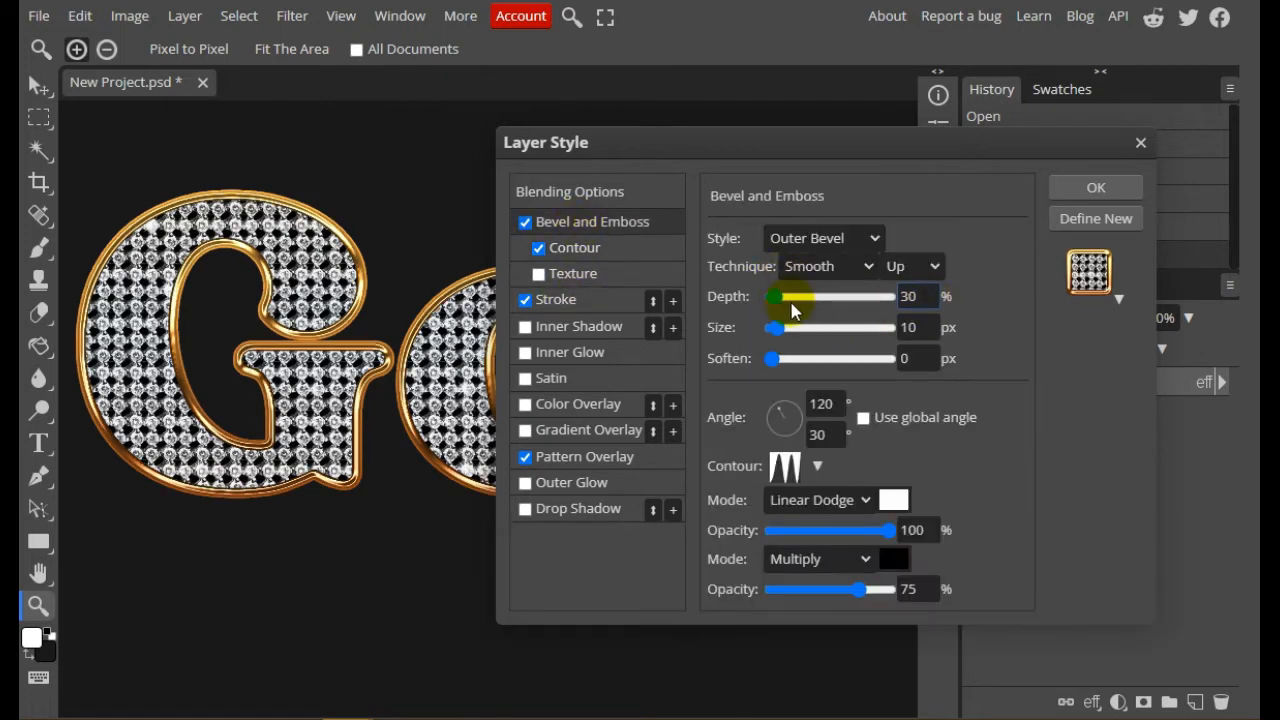
left_click_drag(780, 296, 796, 296)
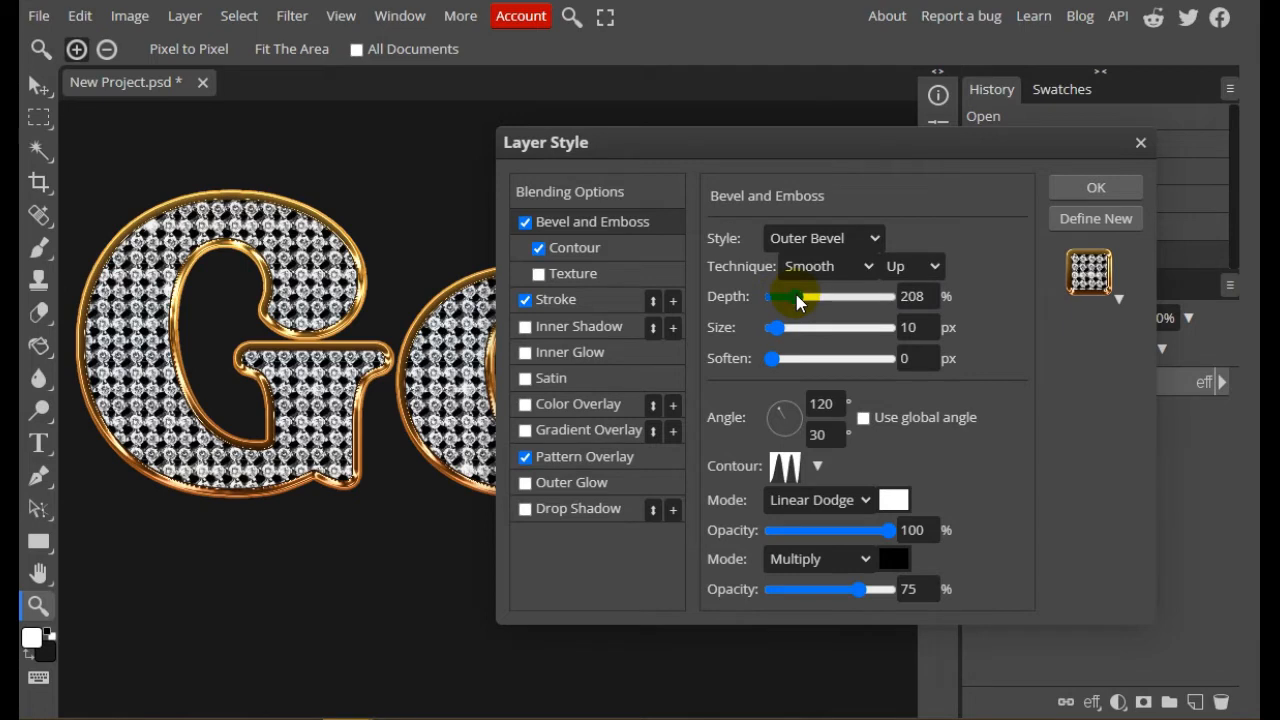
double_click(915, 296)
type("100")
Set the soften value of the Bevel and Emboss effect to 2 px
mouse_move(655, 140)
left_mouse_down()
mouse_move(1121, 230)
mouse_move(658, 127)
left_mouse_up()
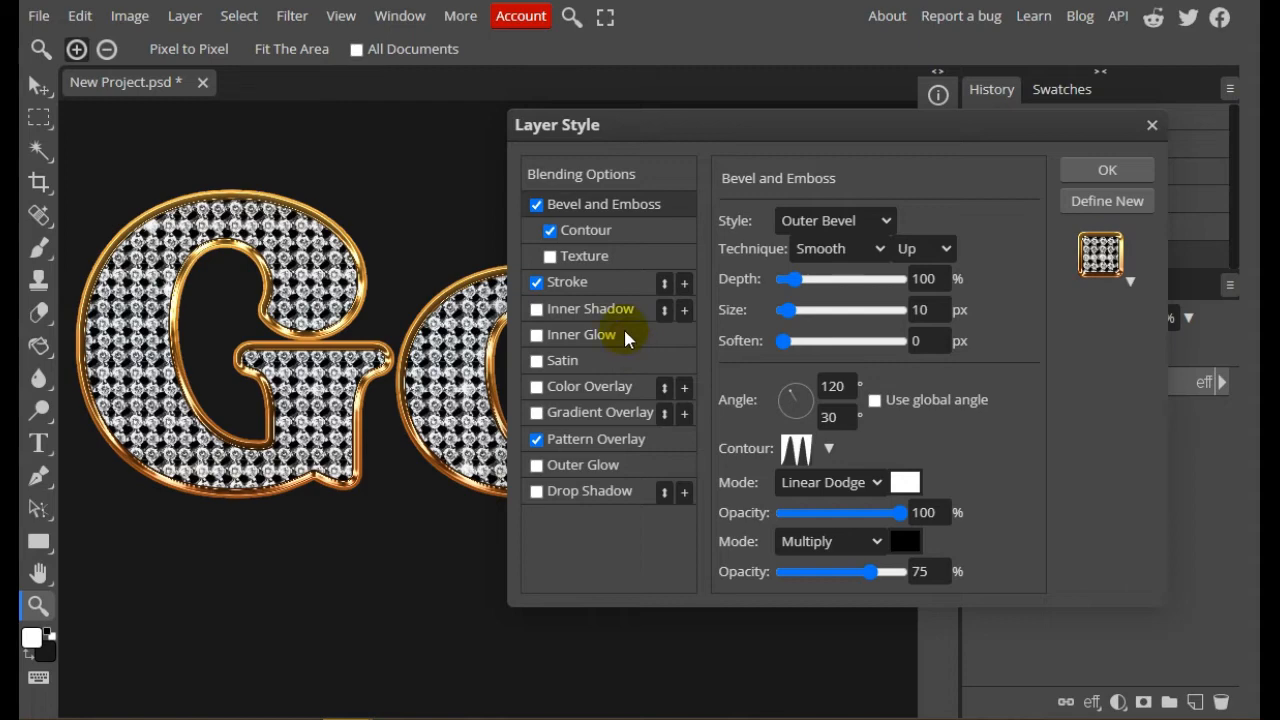
mouse_move(643, 132)
left_mouse_down()
mouse_move(1049, 206)
mouse_move(646, 137)
left_mouse_up()
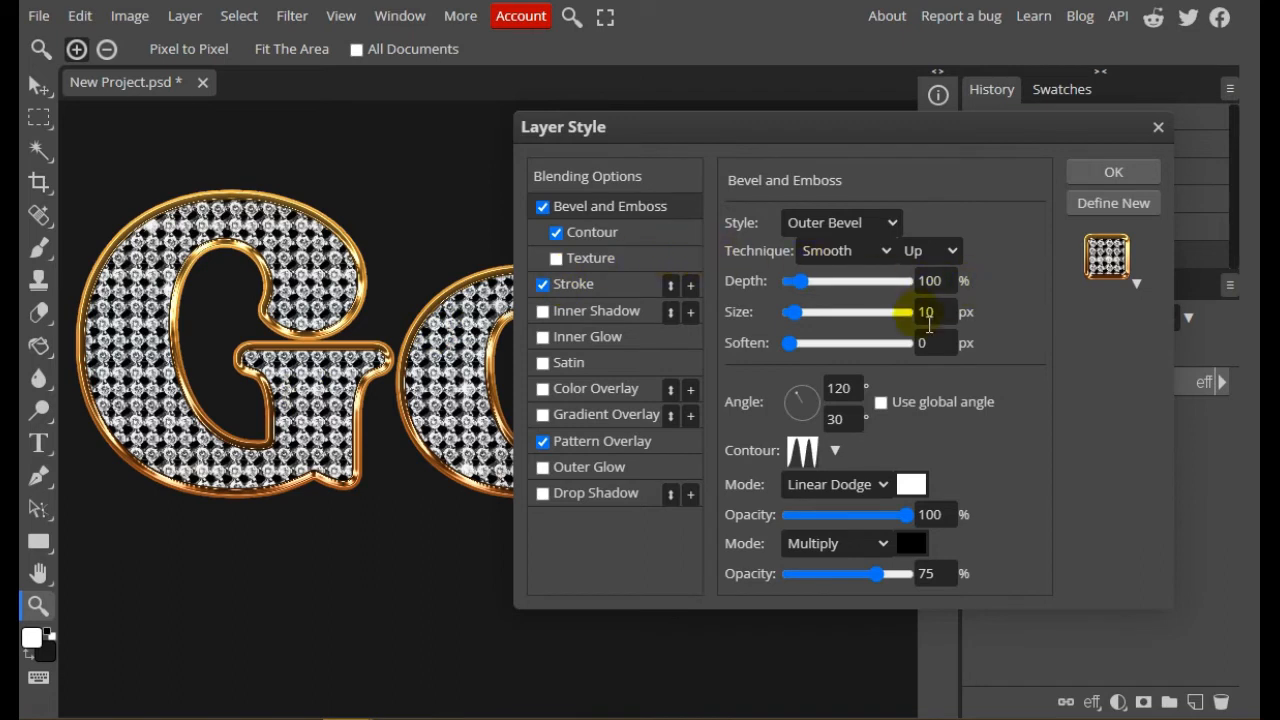
left_click_drag(808, 347, 882, 355)
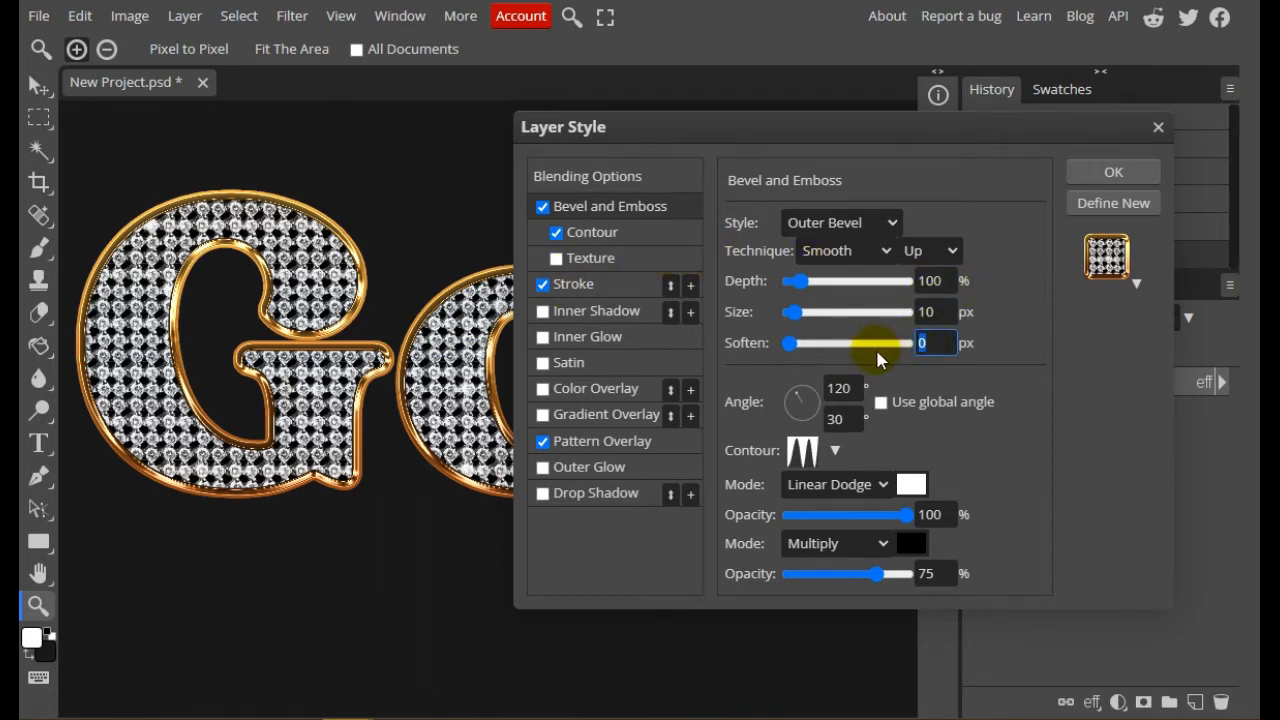
type("10")
key("Return")
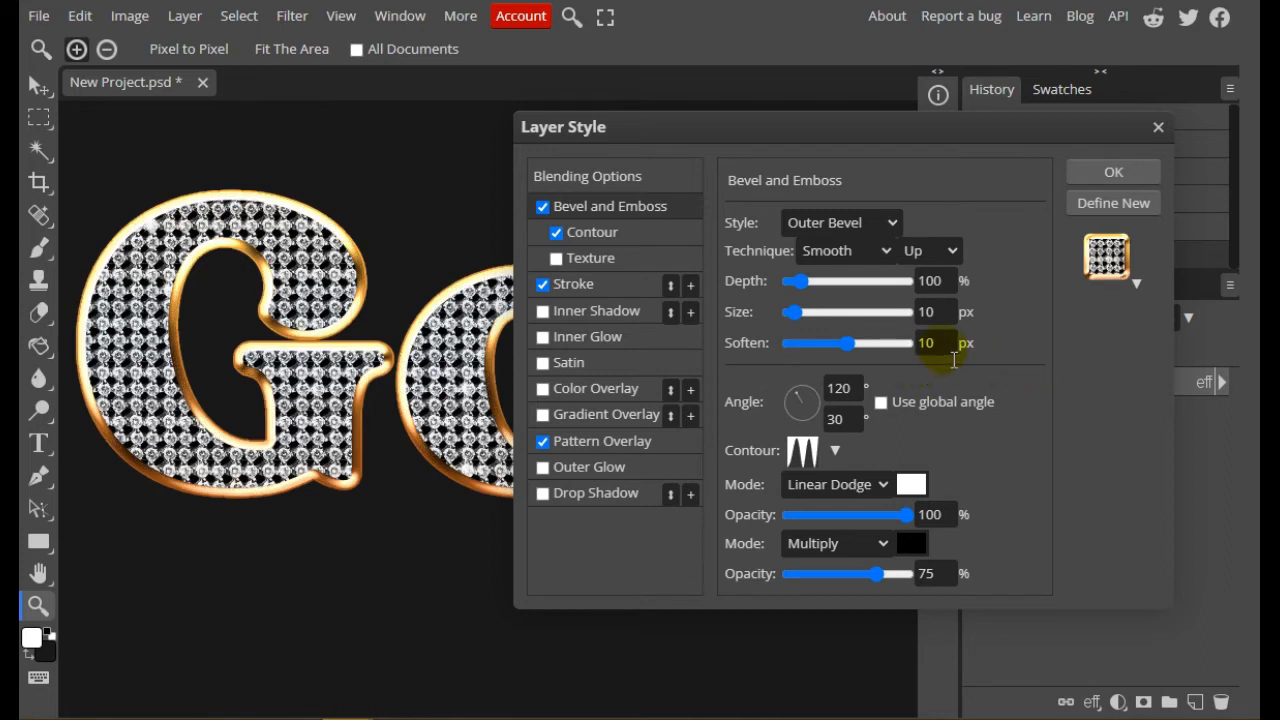
left_click_drag(945, 346, 860, 349)
type("2")
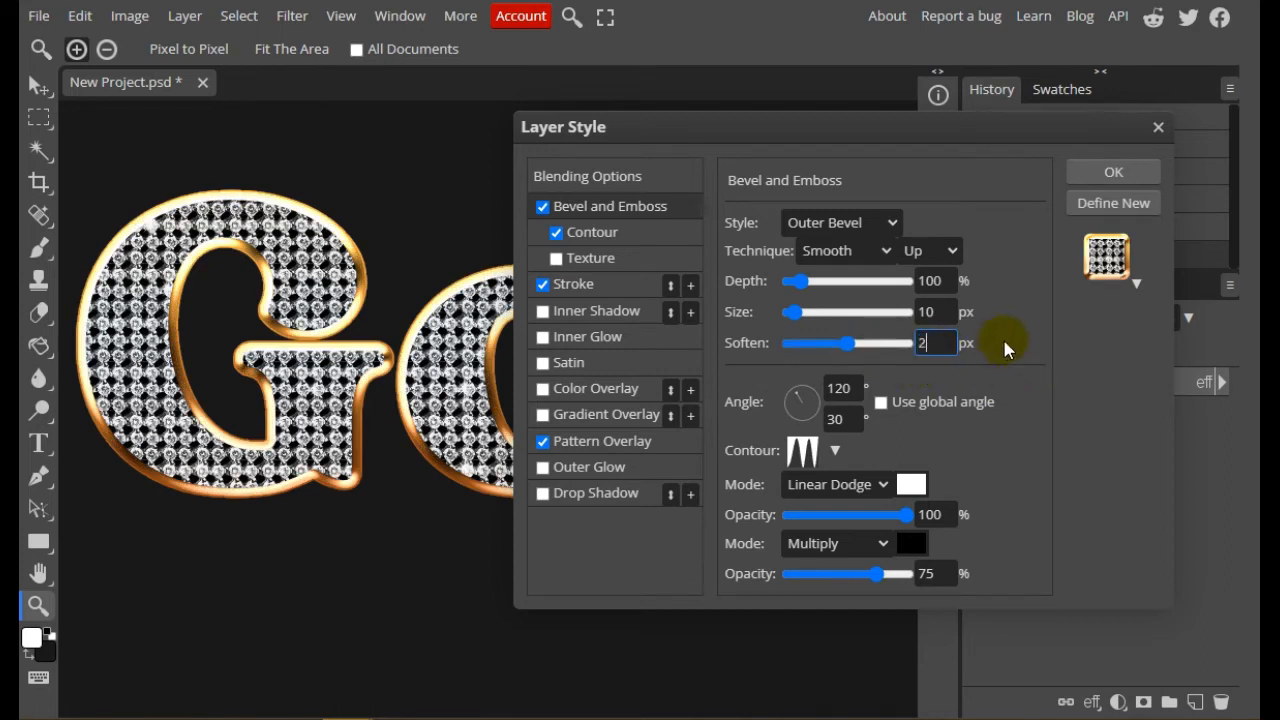
left_click(949, 305)
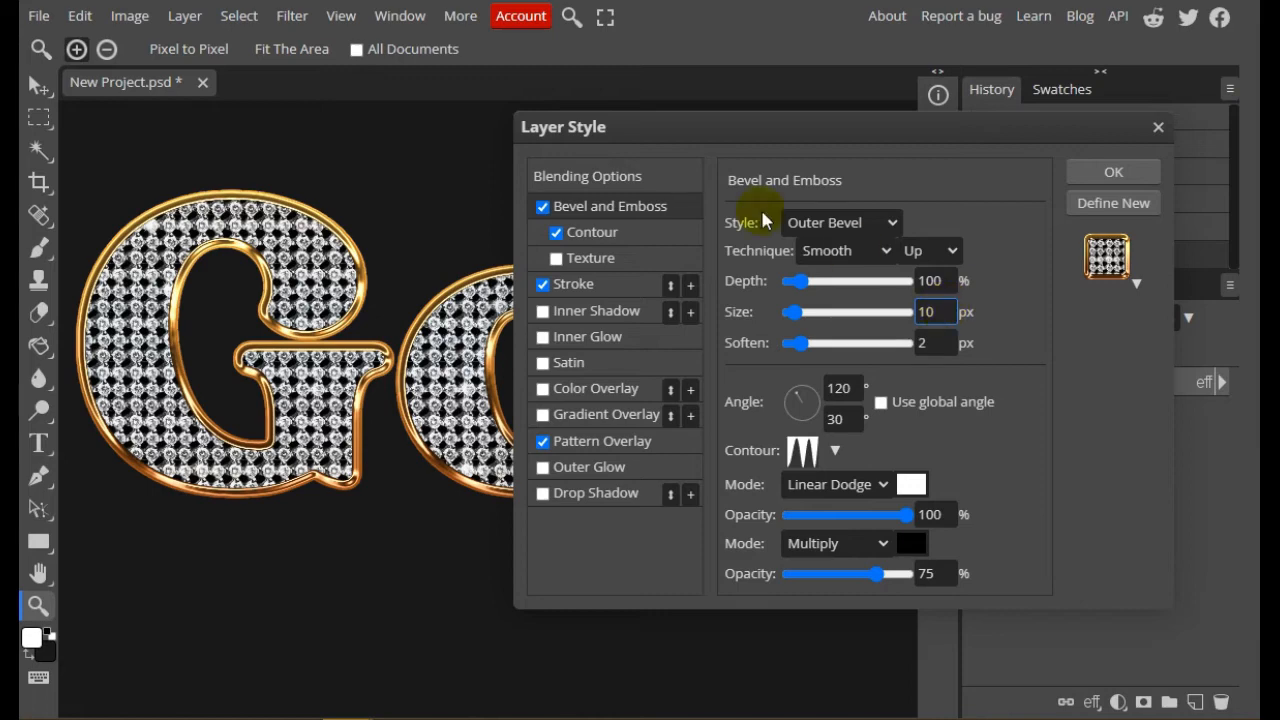
Set the bevel's highlight color to the pale cream ffe6ba
mouse_move(657, 133)
left_mouse_down()
mouse_move(993, 168)
mouse_move(774, 171)
mouse_move(647, 154)
left_mouse_up()
left_click(907, 507)
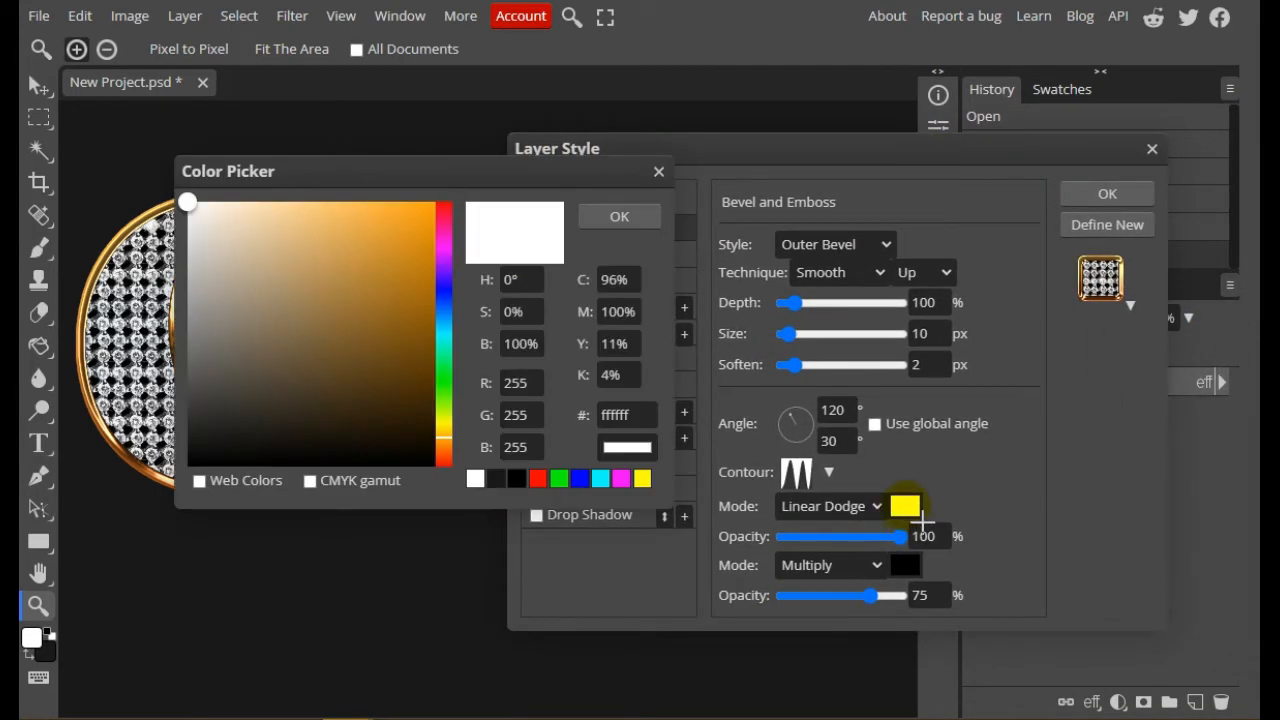
left_click_drag(416, 172, 916, 187)
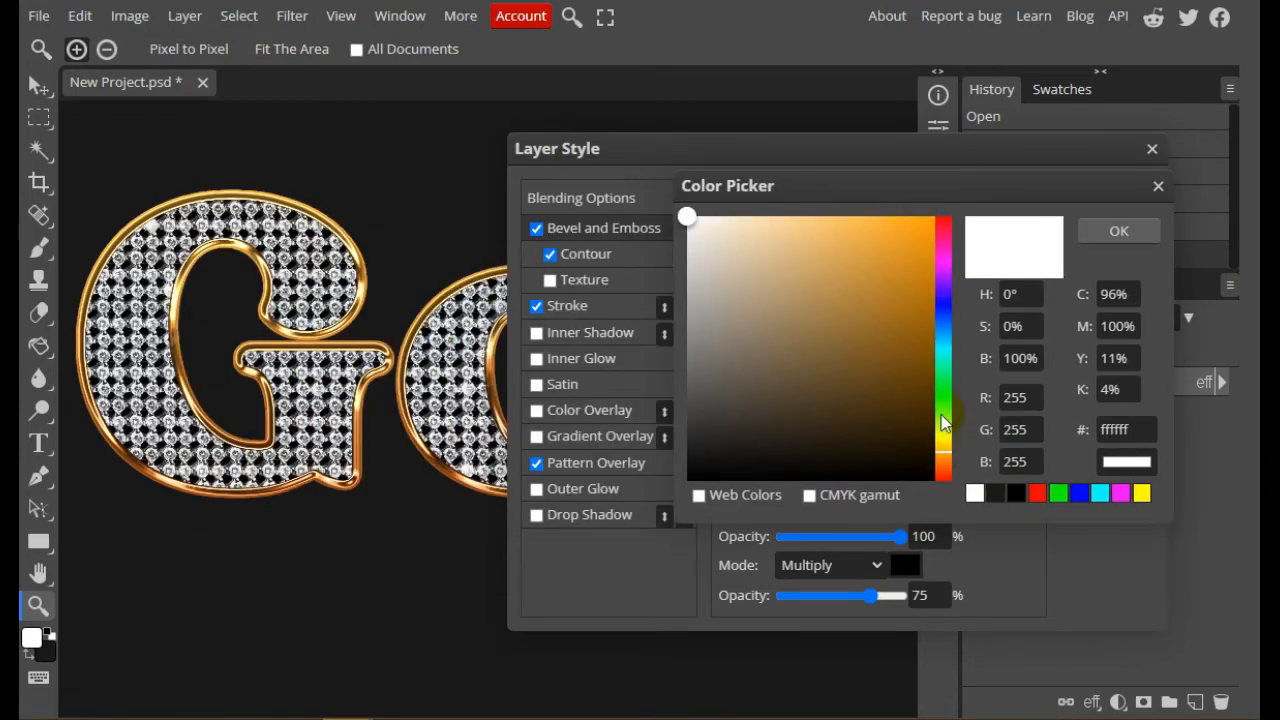
left_click(846, 217)
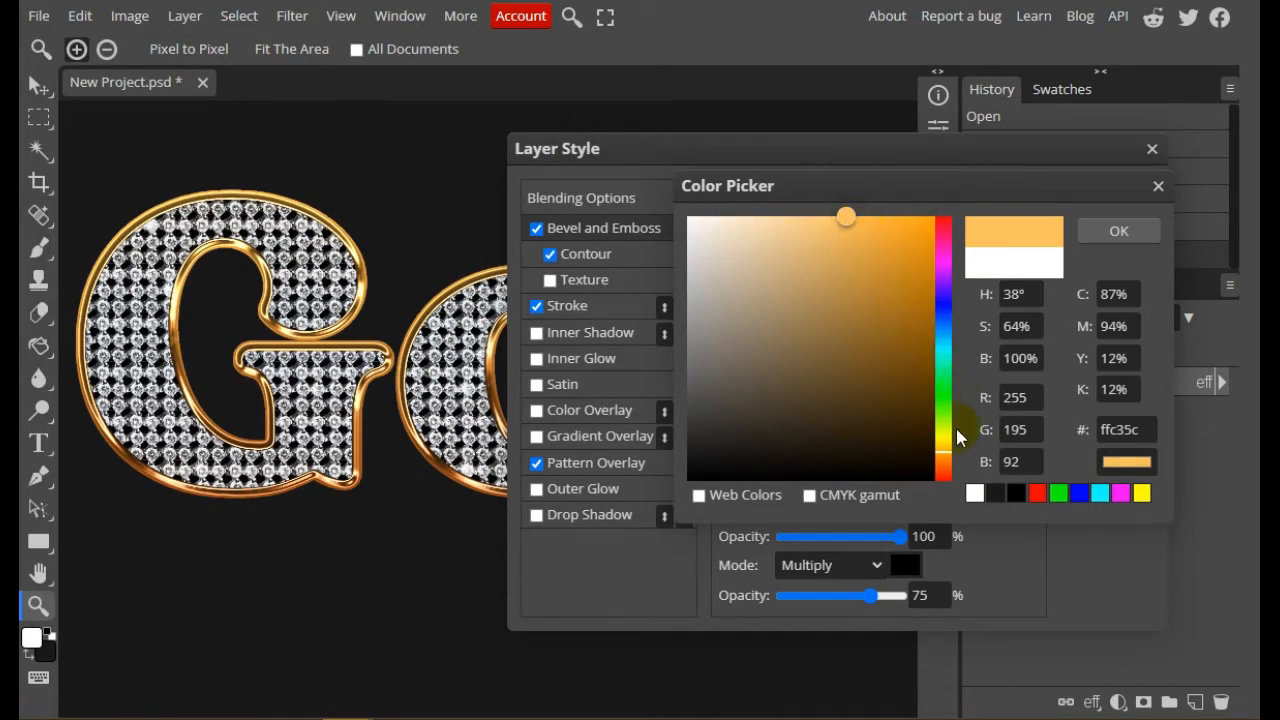
left_click_drag(946, 448, 941, 453)
left_click_drag(766, 220, 753, 216)
left_click(1104, 232)
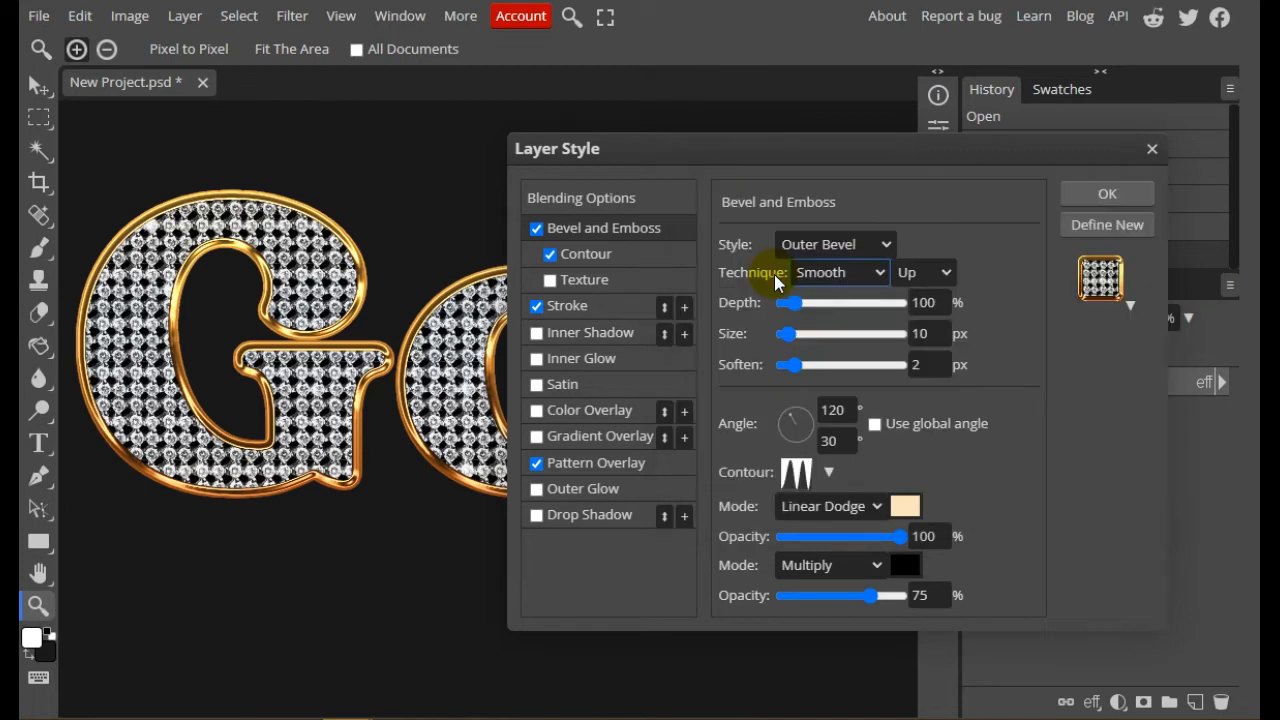
left_click(905, 506)
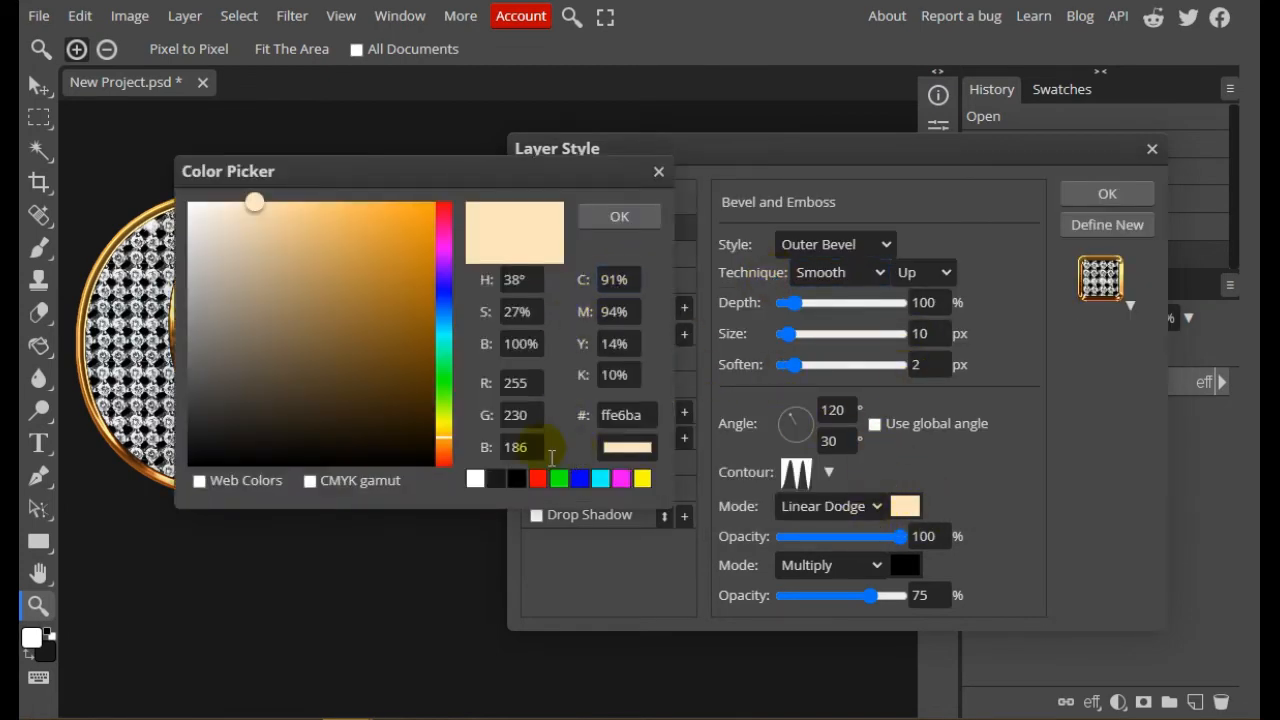
left_click(625, 415)
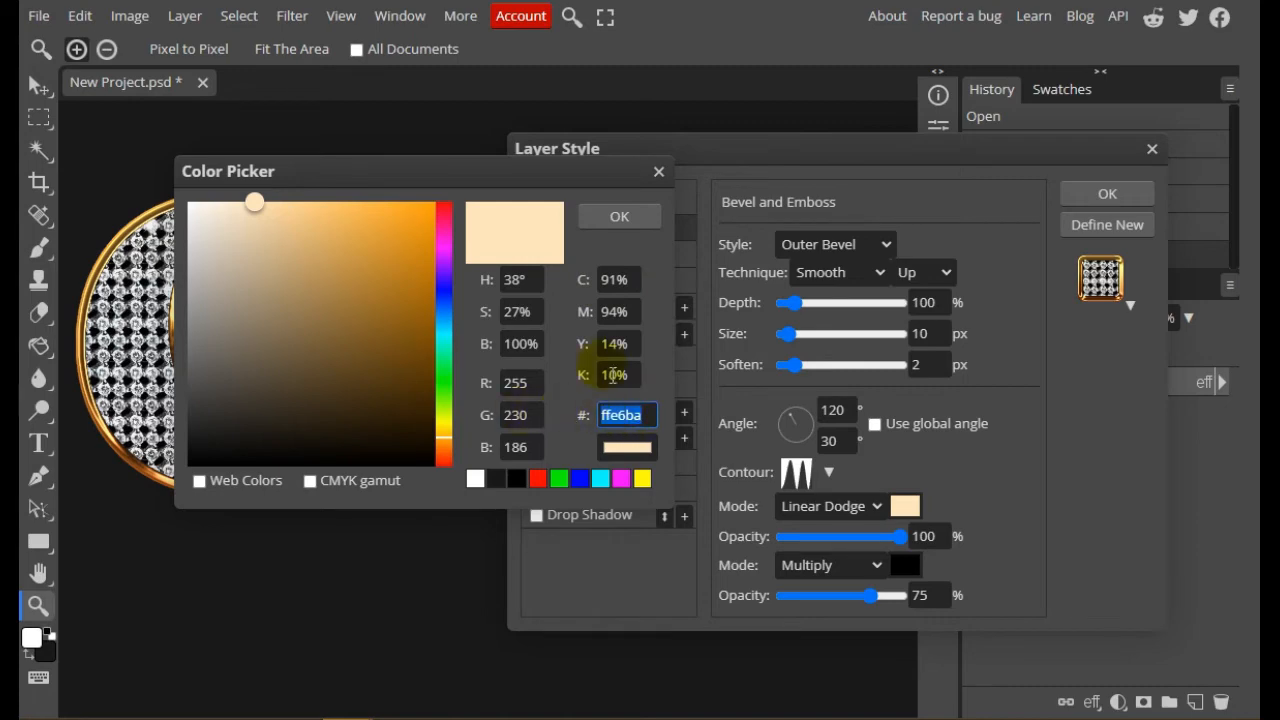
left_click(636, 224)
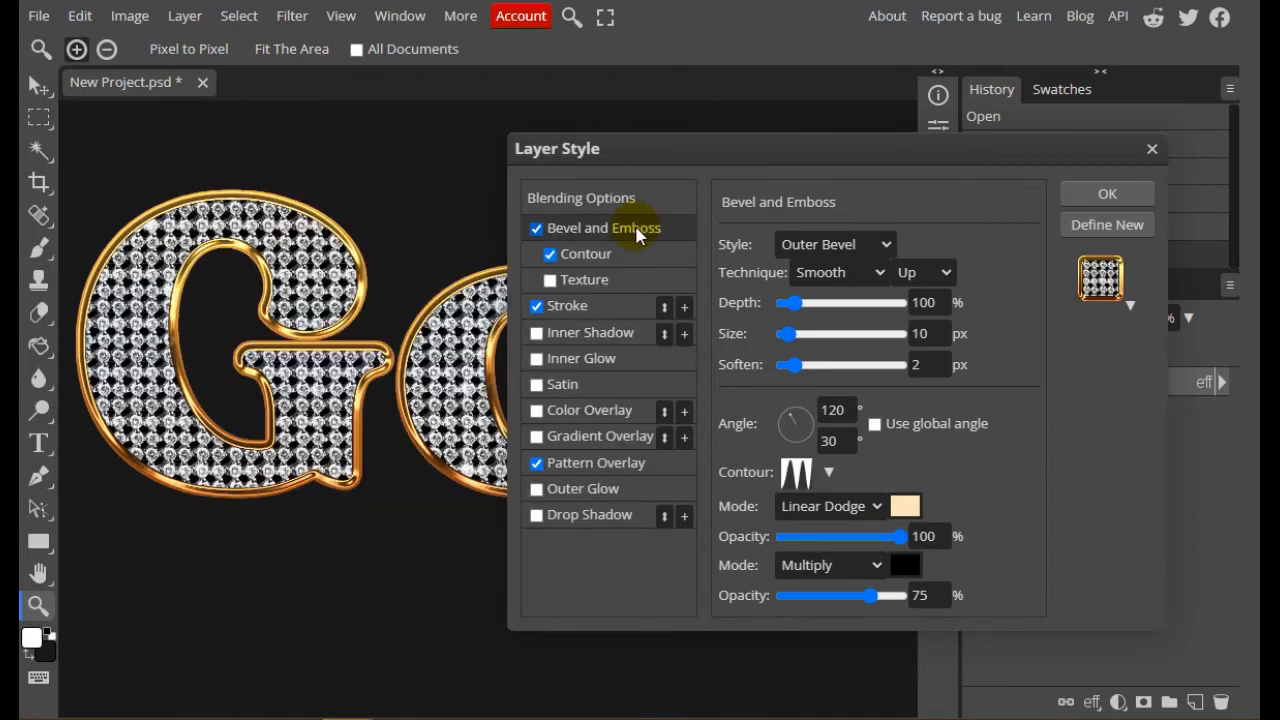
Raise the opacity of the bevel's Multiply shadow to 100%
left_click_drag(651, 148, 622, 133)
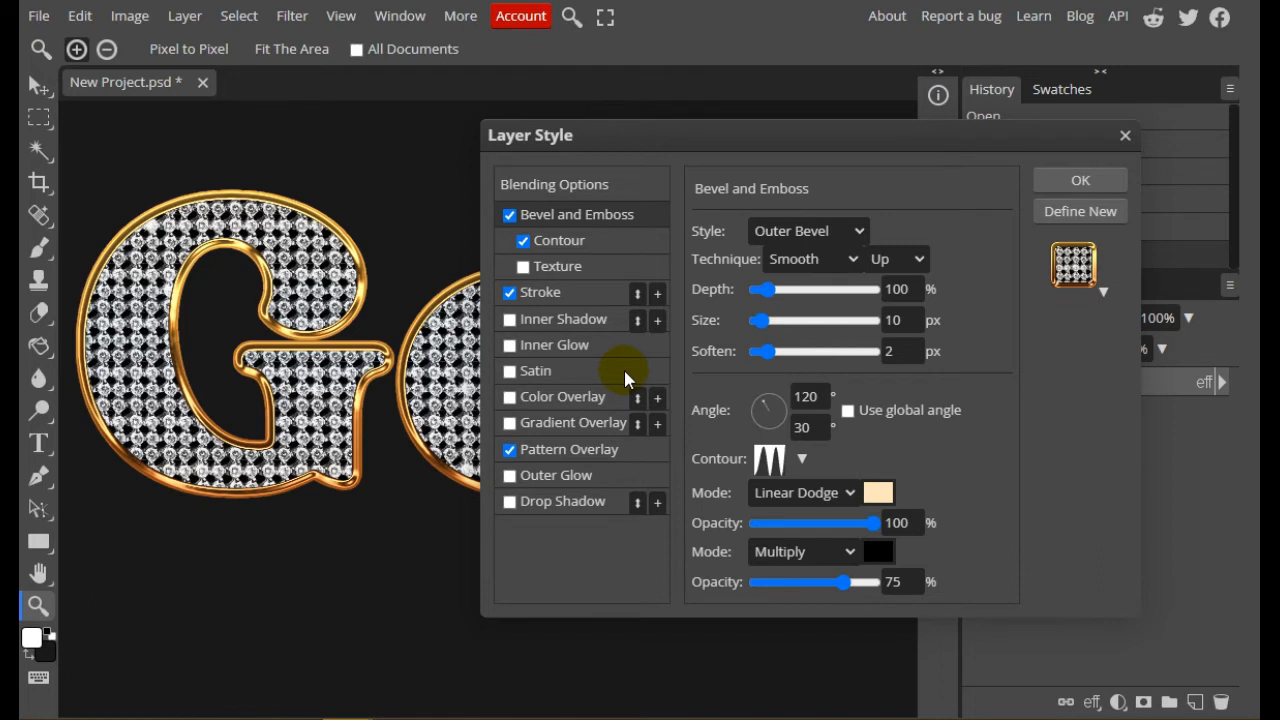
mouse_move(842, 582)
left_mouse_down()
mouse_move(686, 586)
mouse_move(855, 585)
left_mouse_up()
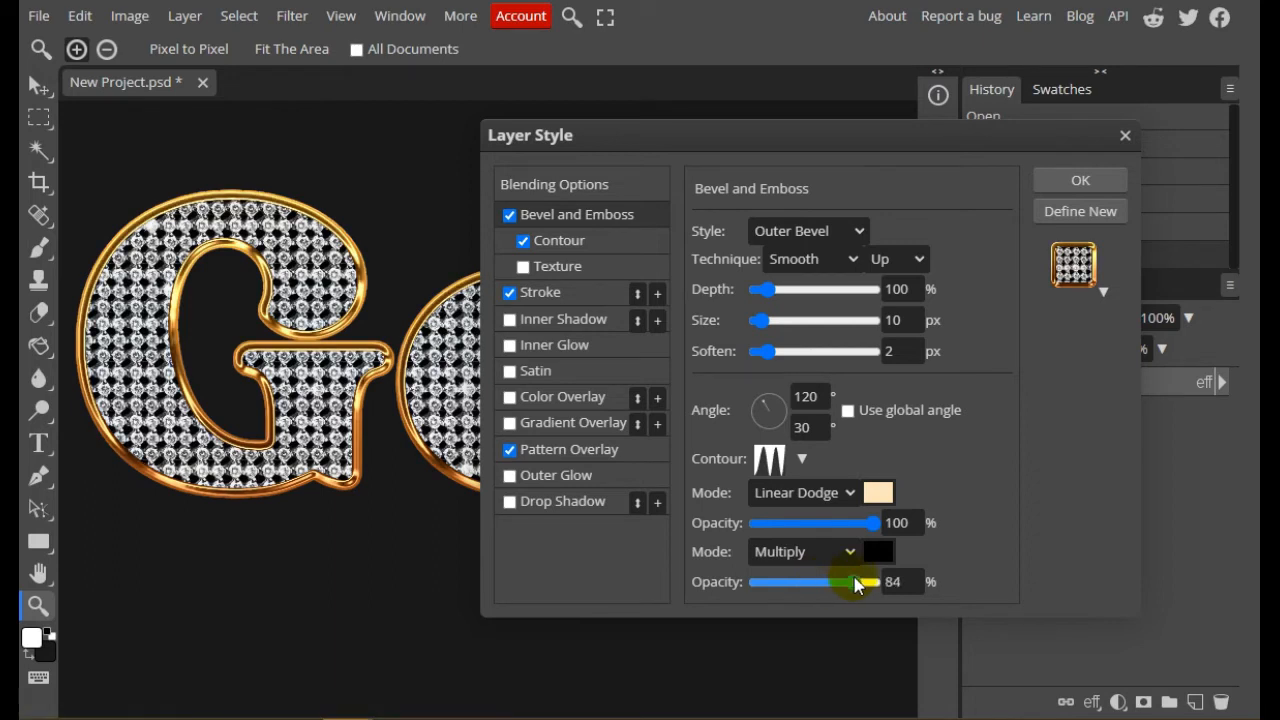
left_click_drag(870, 584, 866, 589)
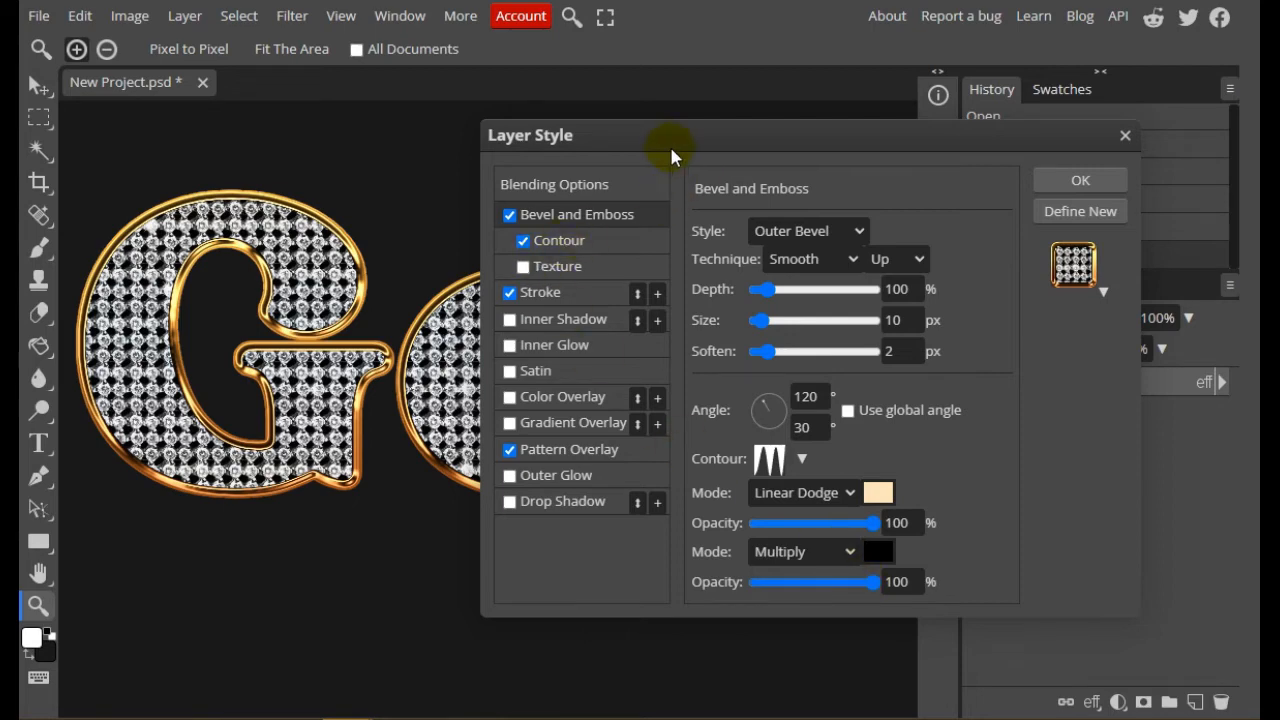
left_click_drag(670, 152, 713, 145)
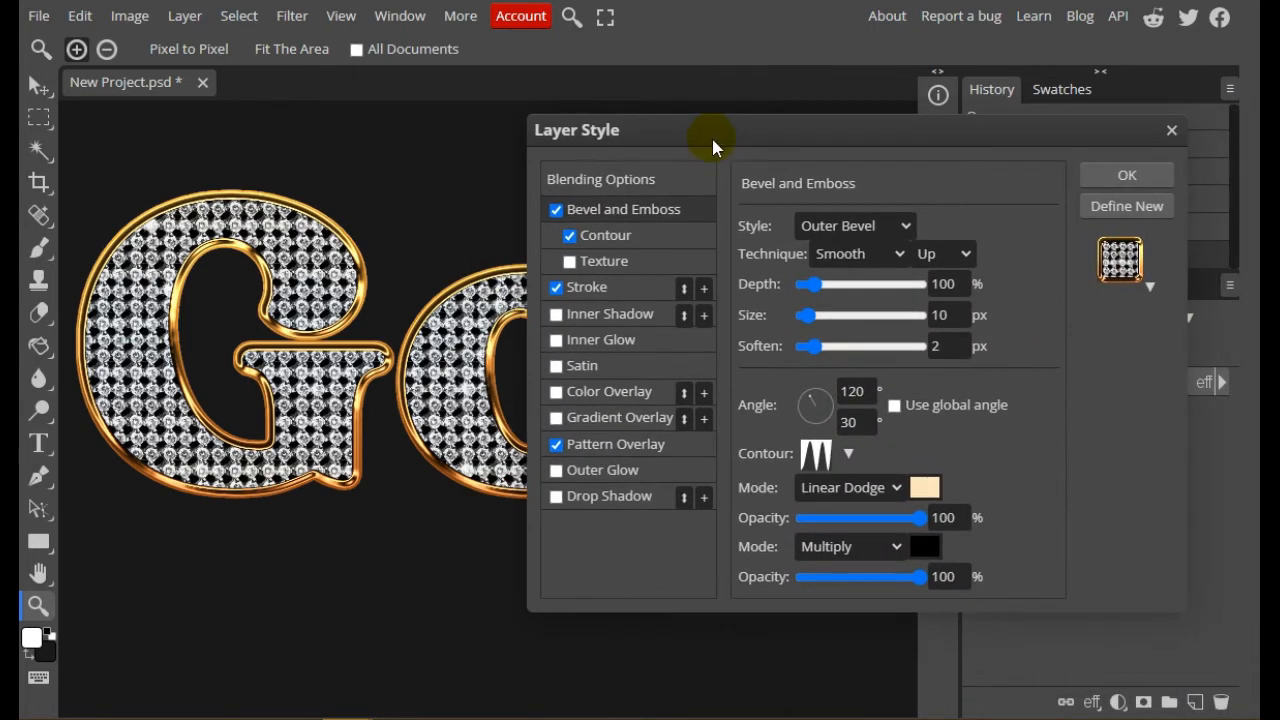
Set the bevel's shadow color to the very dark brown 140800
left_click(924, 546)
left_click_drag(484, 181, 559, 187)
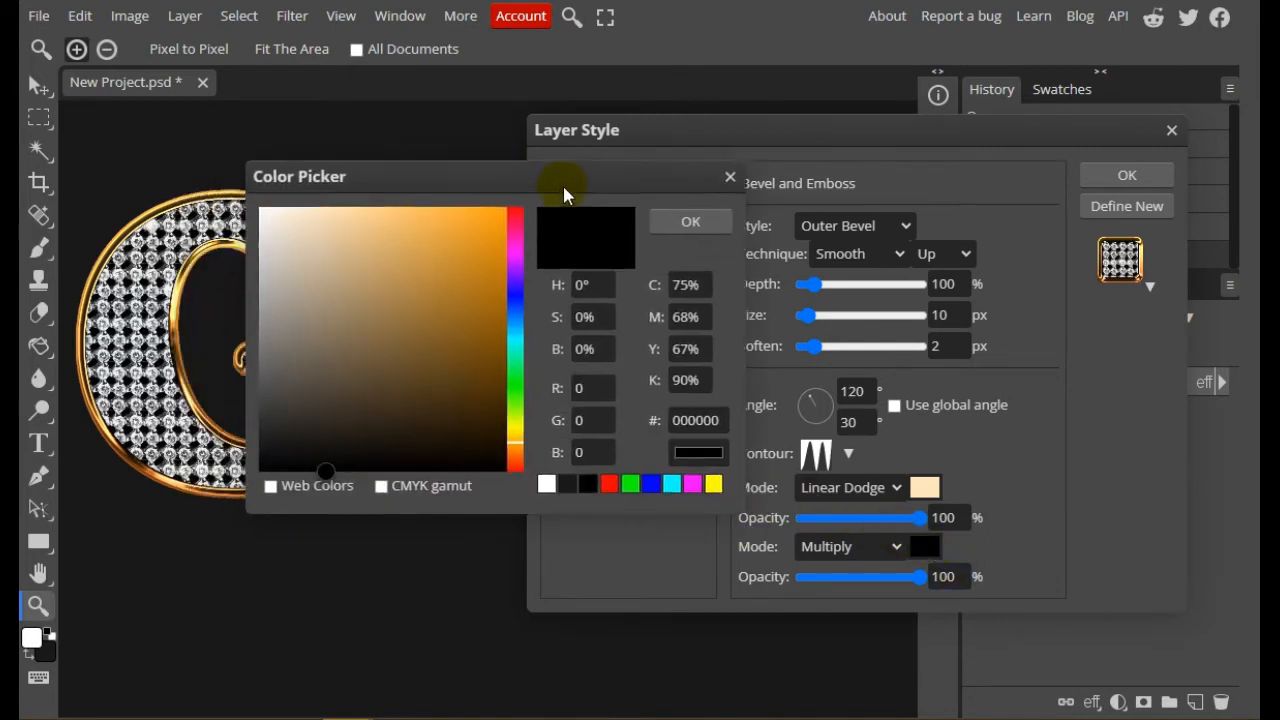
left_click_drag(519, 440, 514, 453)
left_click(503, 451)
left_click(730, 427)
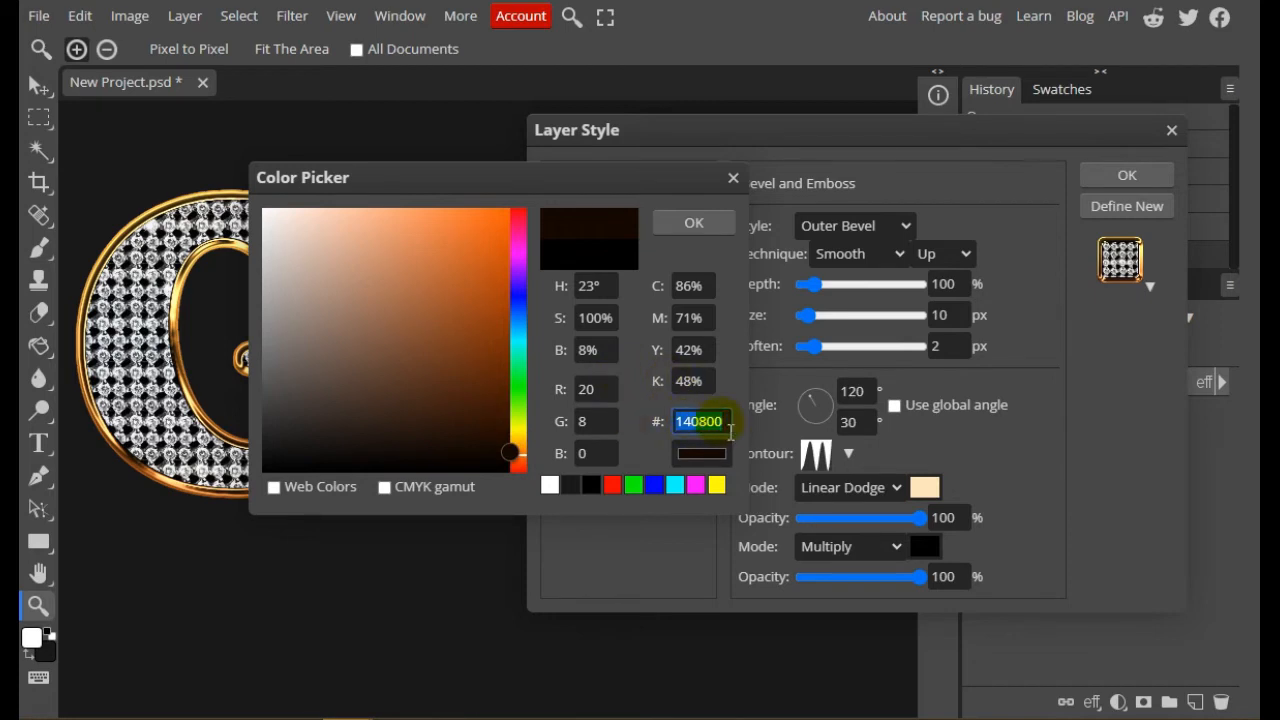
left_click(707, 230)
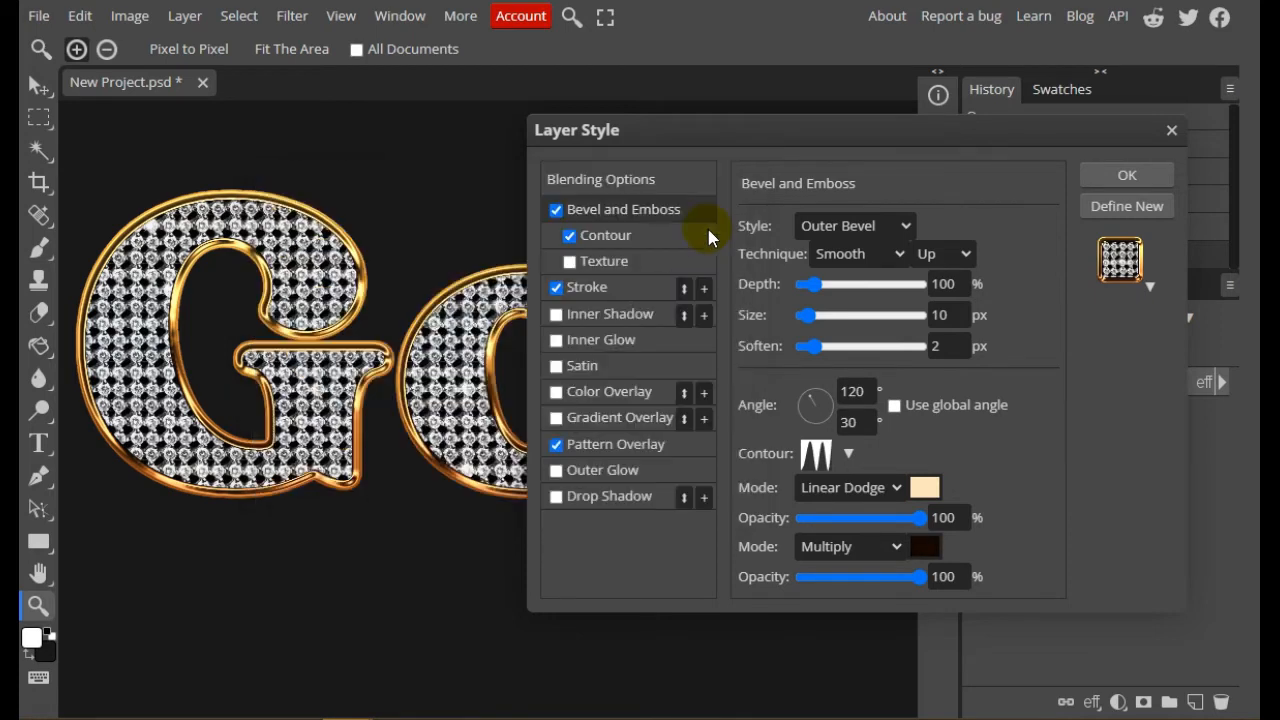
Add a Drop Shadow to the Gold text with its own 120° angle instead of the global angle
left_click_drag(678, 132, 840, 138)
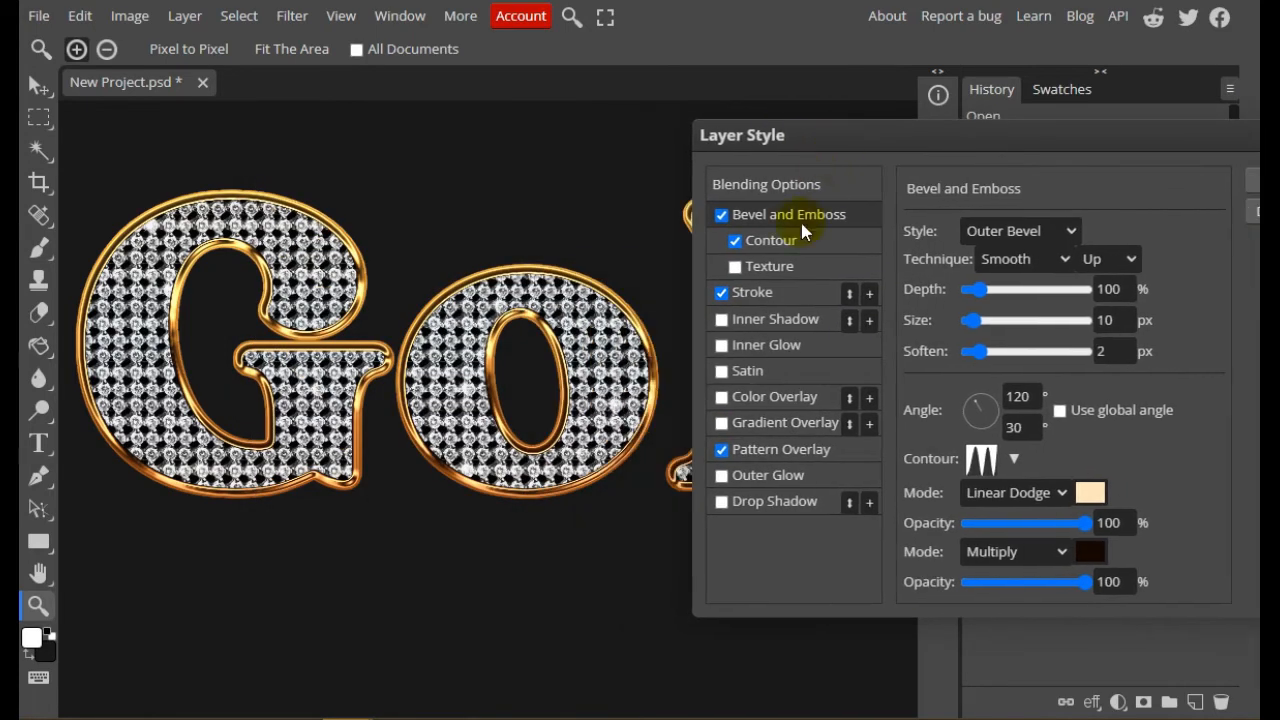
left_click(722, 503)
left_click(765, 503)
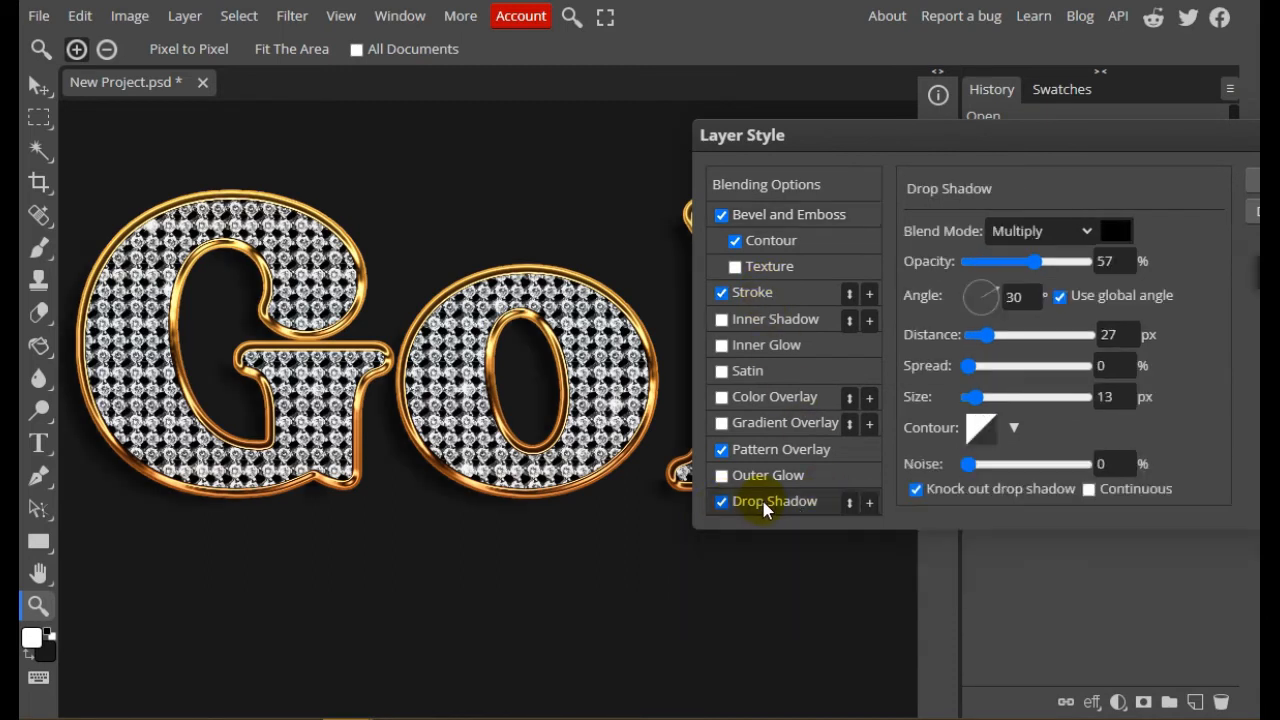
left_click(1060, 298)
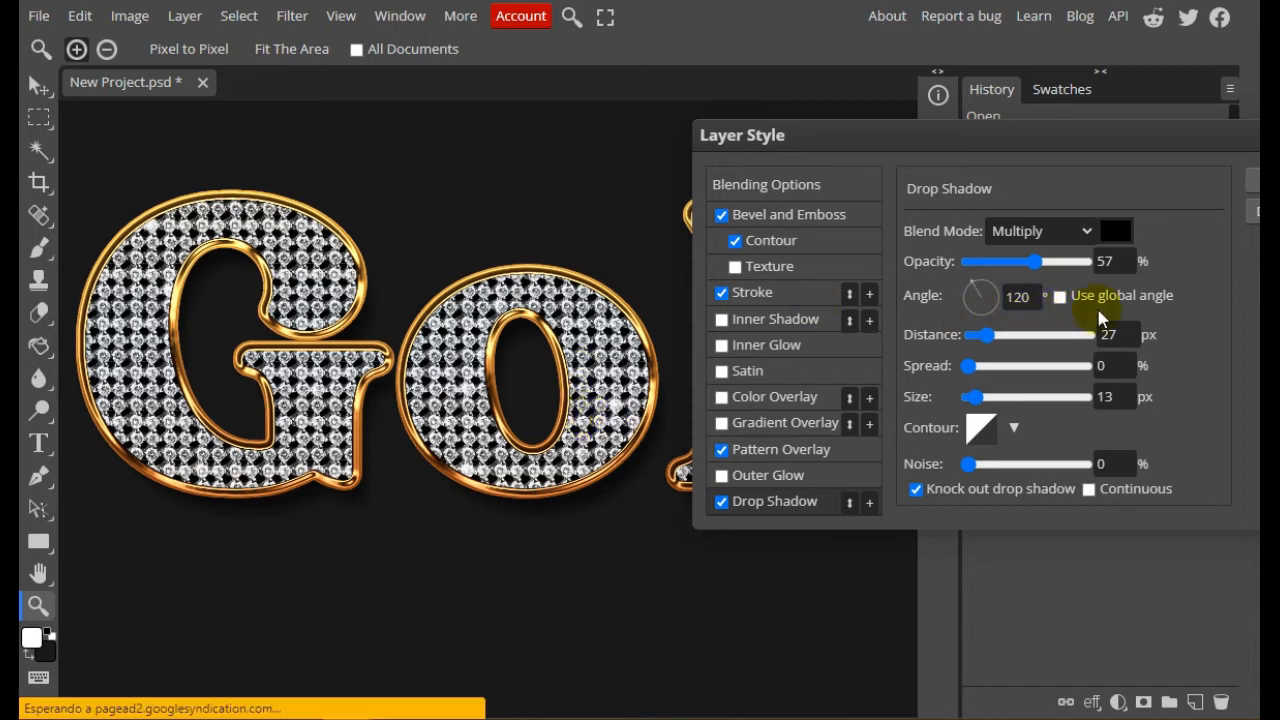
Set the drop shadow's size to 20 px and its opacity to 90%
left_click(1035, 261)
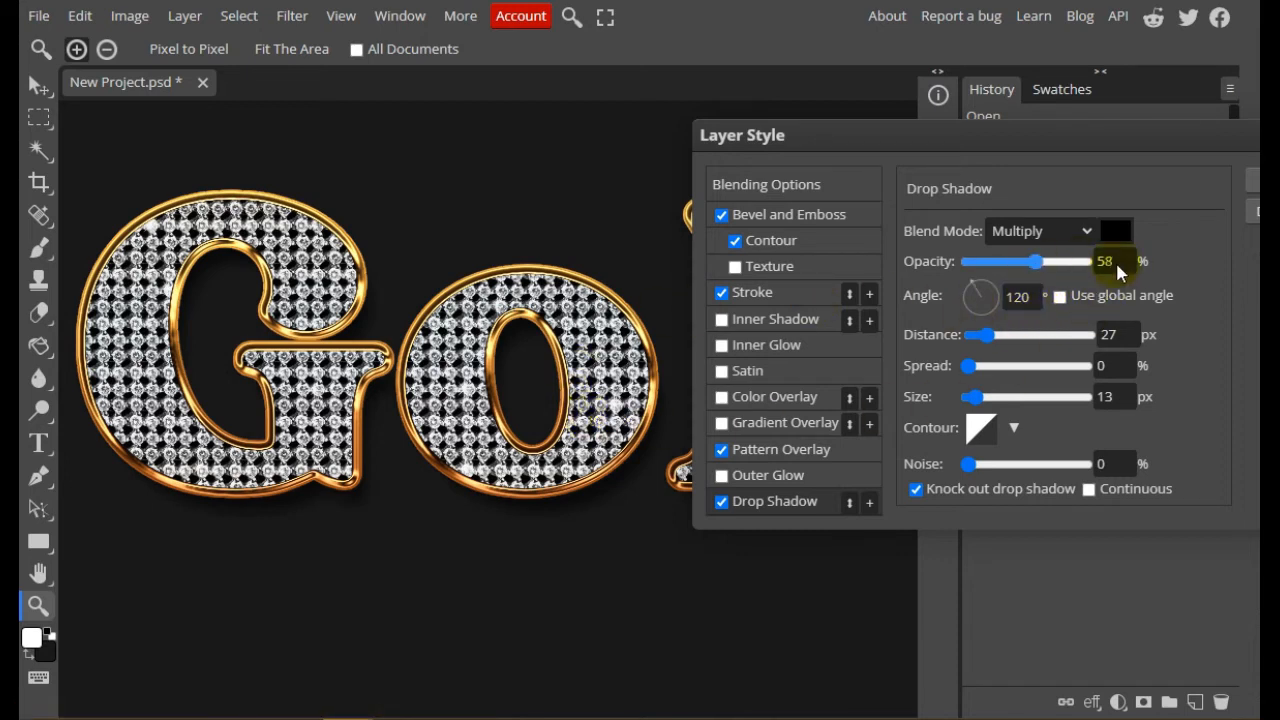
left_click_drag(1117, 272, 1127, 273)
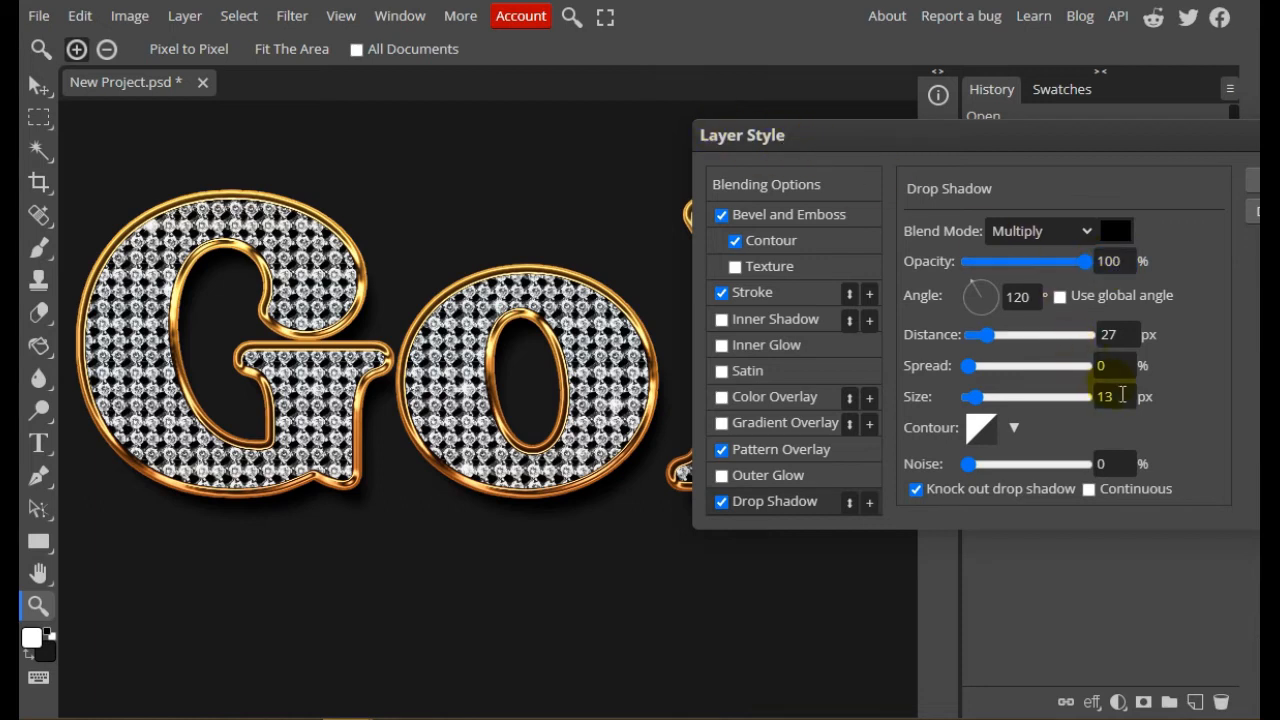
left_click_drag(1123, 396, 1044, 393)
type("20")
mouse_move(1110, 261)
left_mouse_down()
mouse_move(1045, 258)
mouse_move(1117, 270)
left_mouse_up()
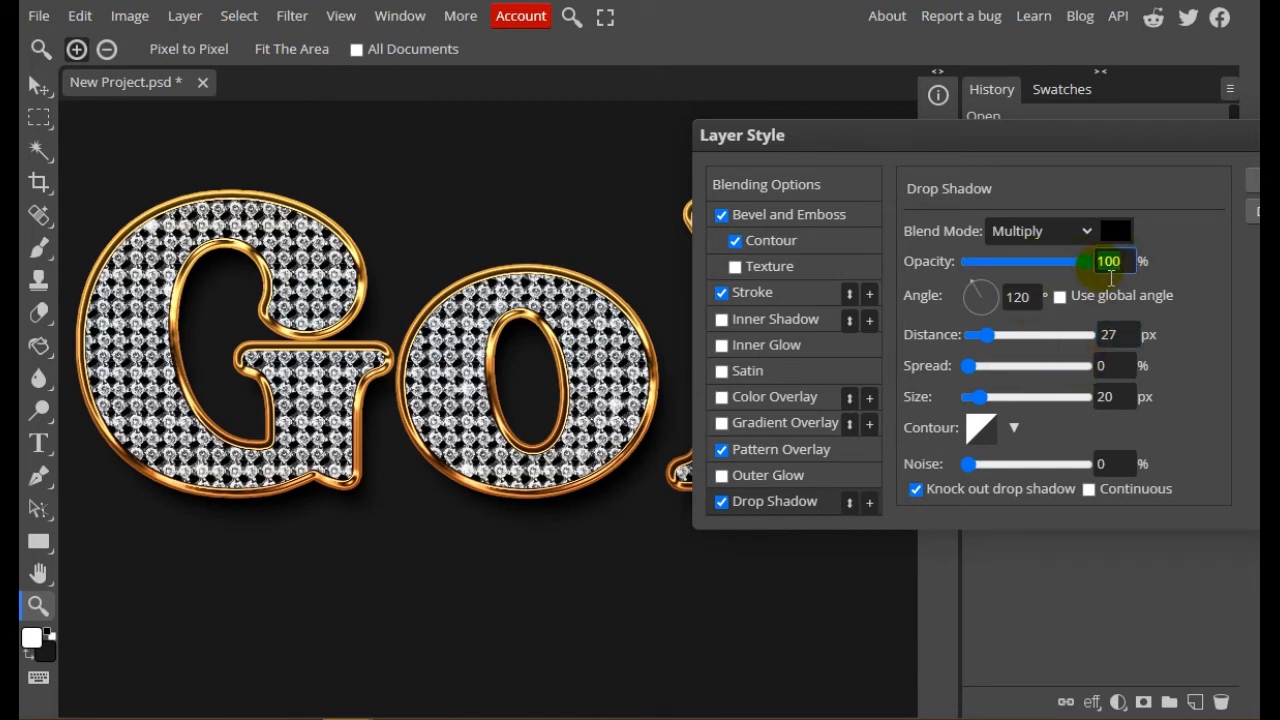
type("90")
key("Return")
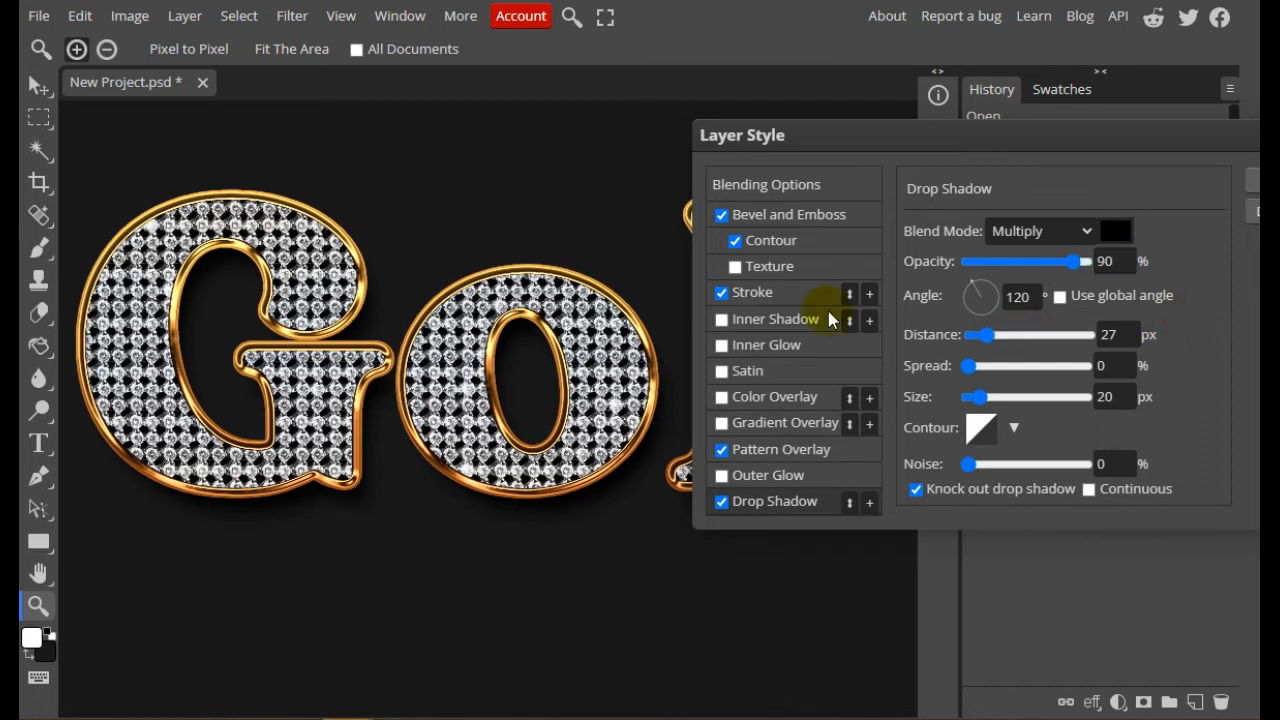
Set the drop shadow's spread to 2% and apply the layer style to the Gold text
left_click(1113, 366)
key("Return")
key("Return")
left_click_drag(1172, 155, 957, 140)
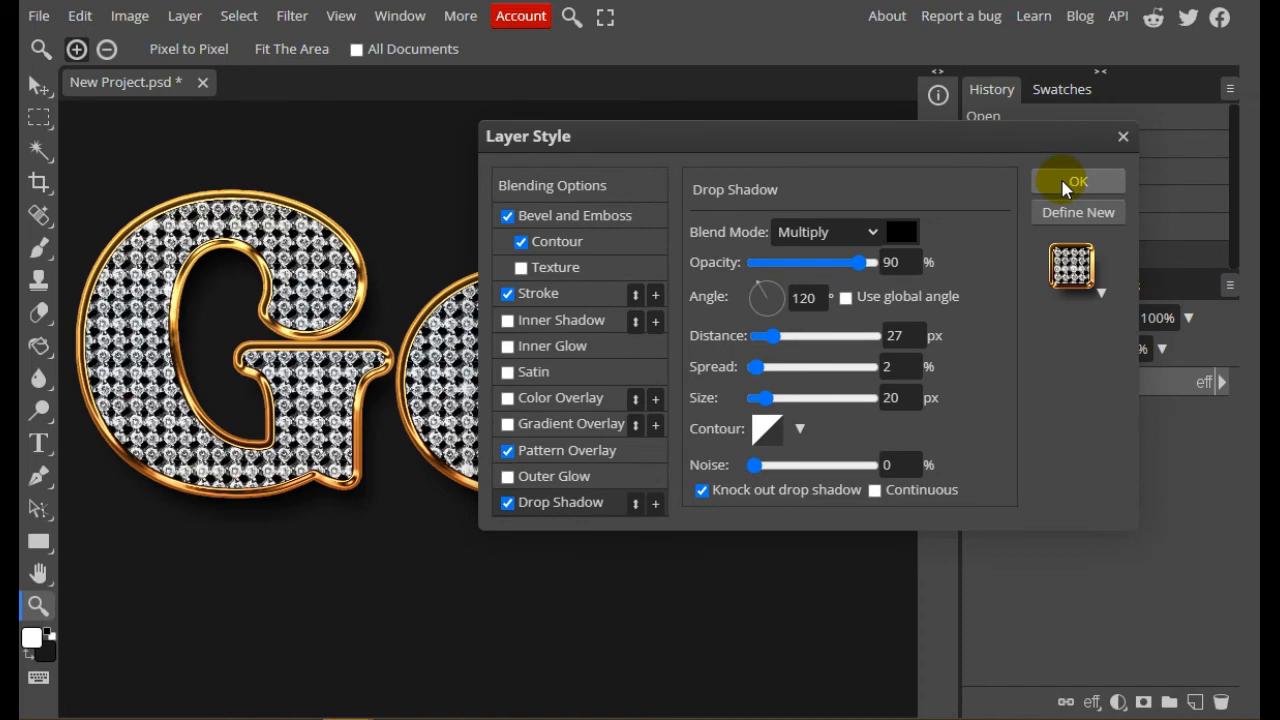
left_click(1068, 184)
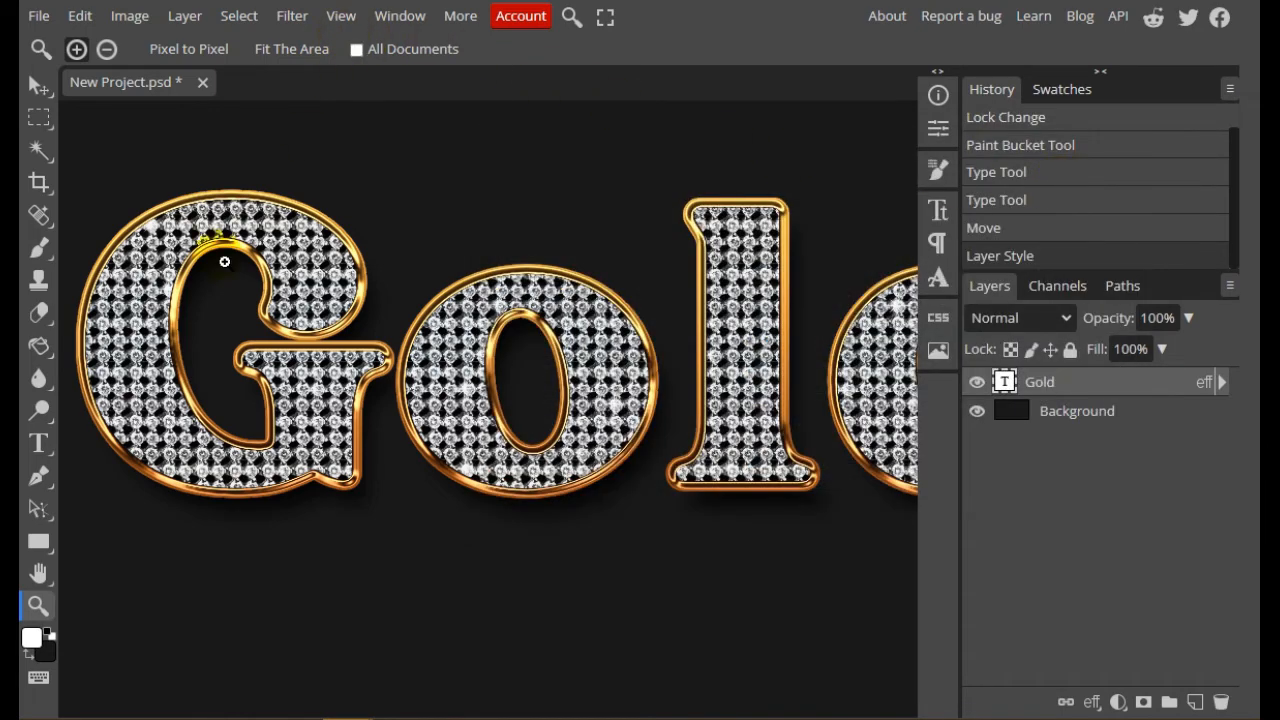
Fit the whole image in the view and check the character settings of the Gold text
left_click(37, 606)
left_click(278, 47)
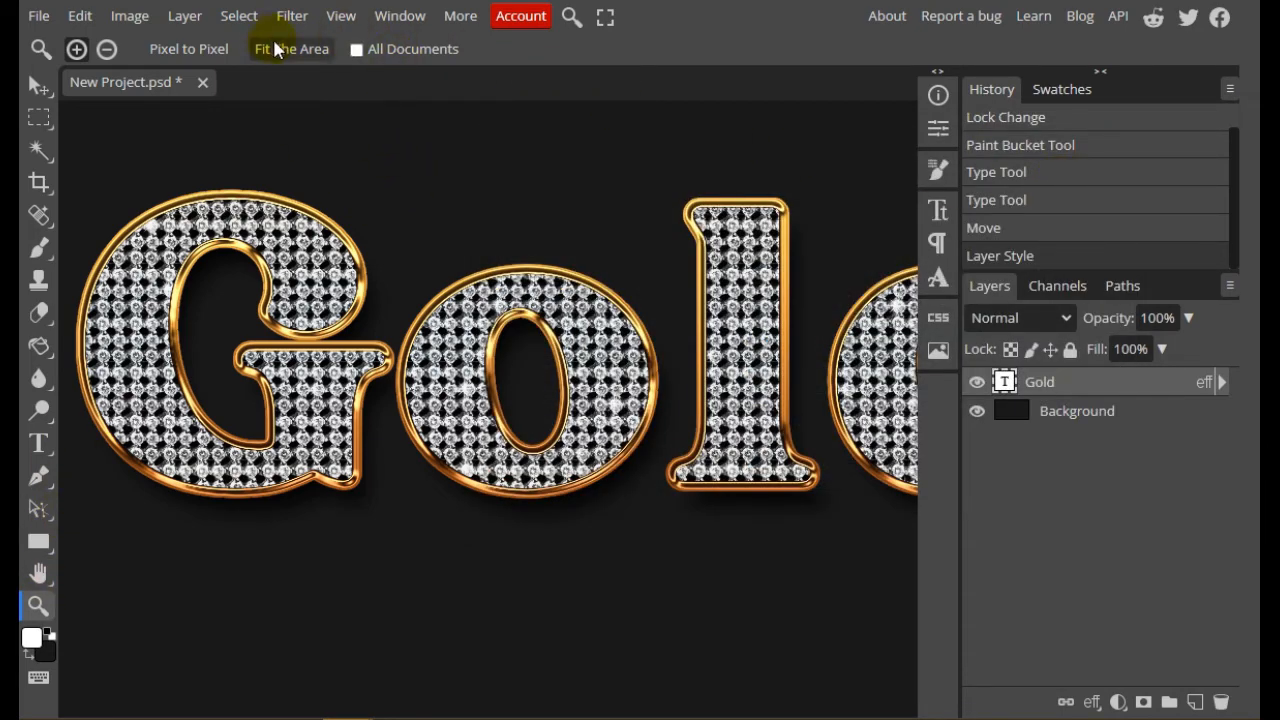
double_click(1004, 382)
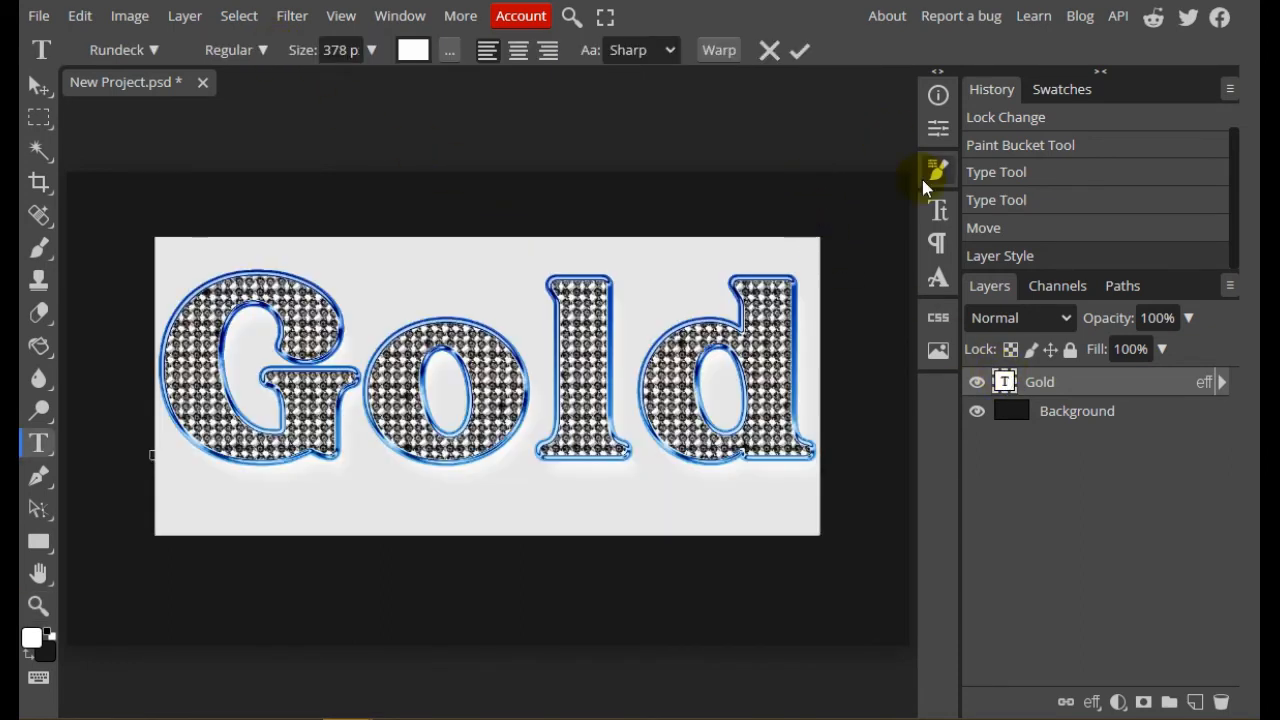
left_click(938, 212)
left_click(938, 212)
left_click(1070, 406)
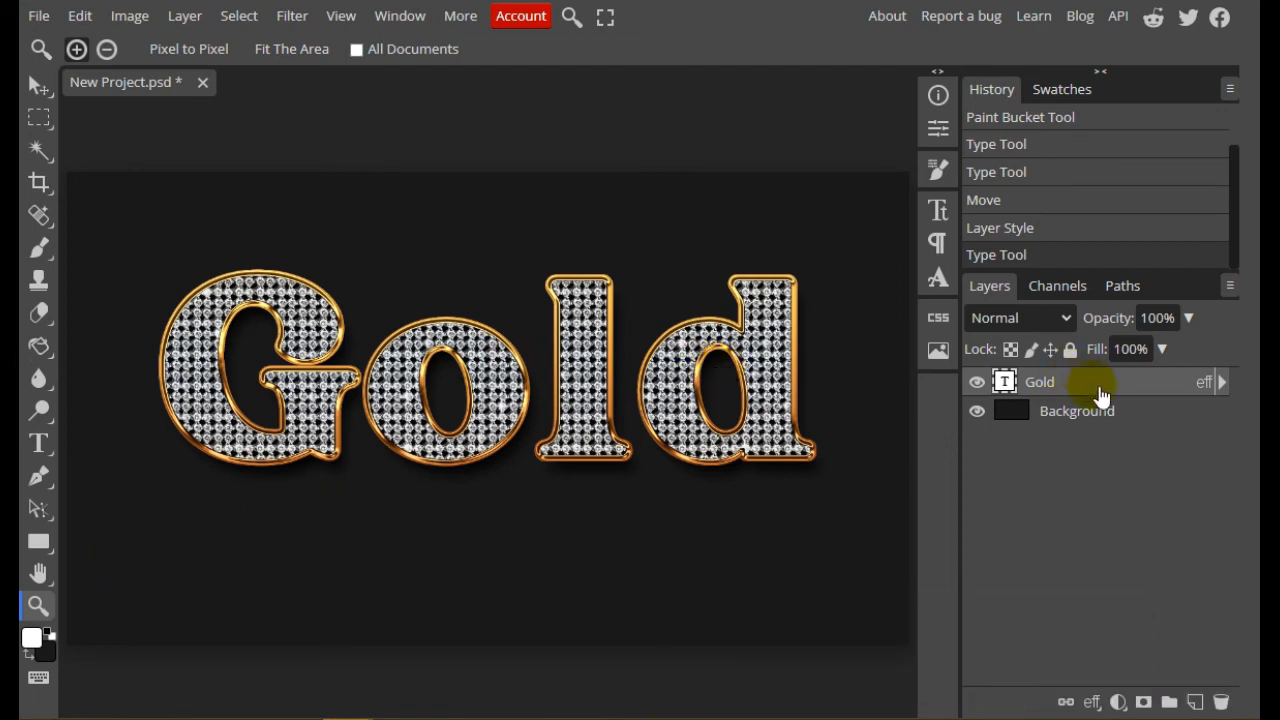
Add a Gradient Overlay to the Background layer with the Radial style and Reverse turned on
right_click(1160, 418)
left_click(1055, 160)
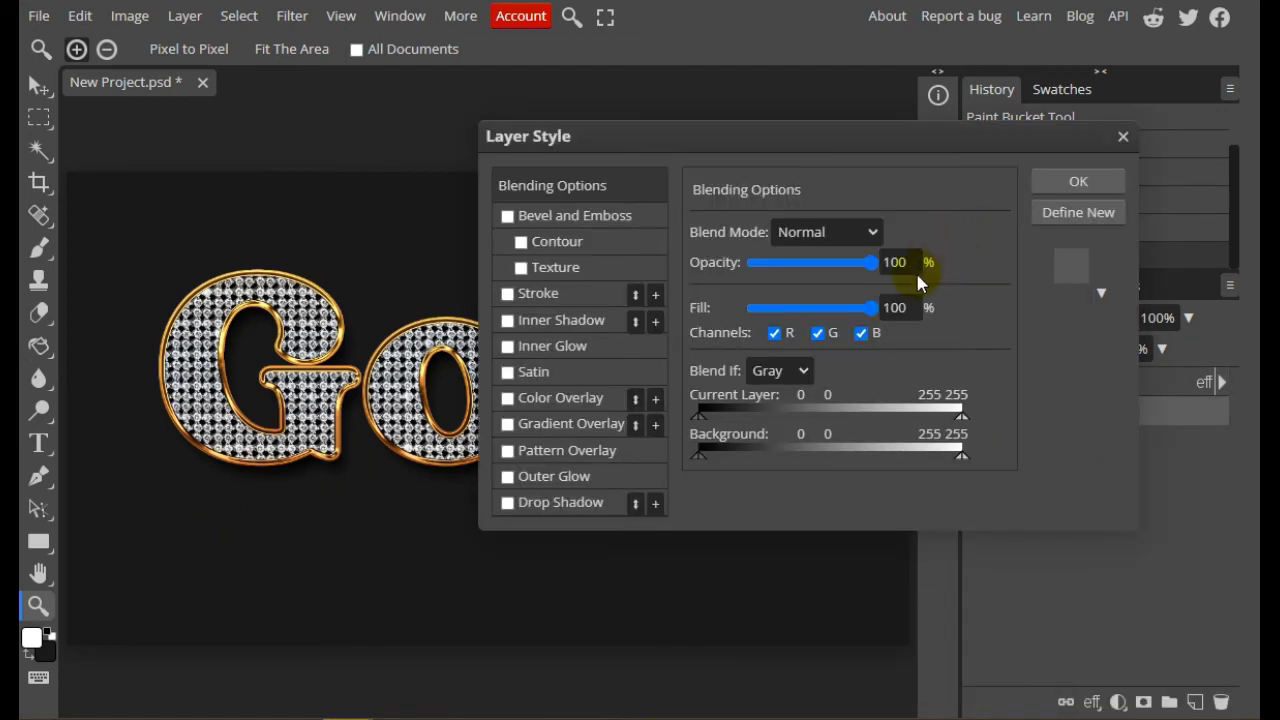
left_click_drag(690, 136, 856, 135)
left_click(674, 423)
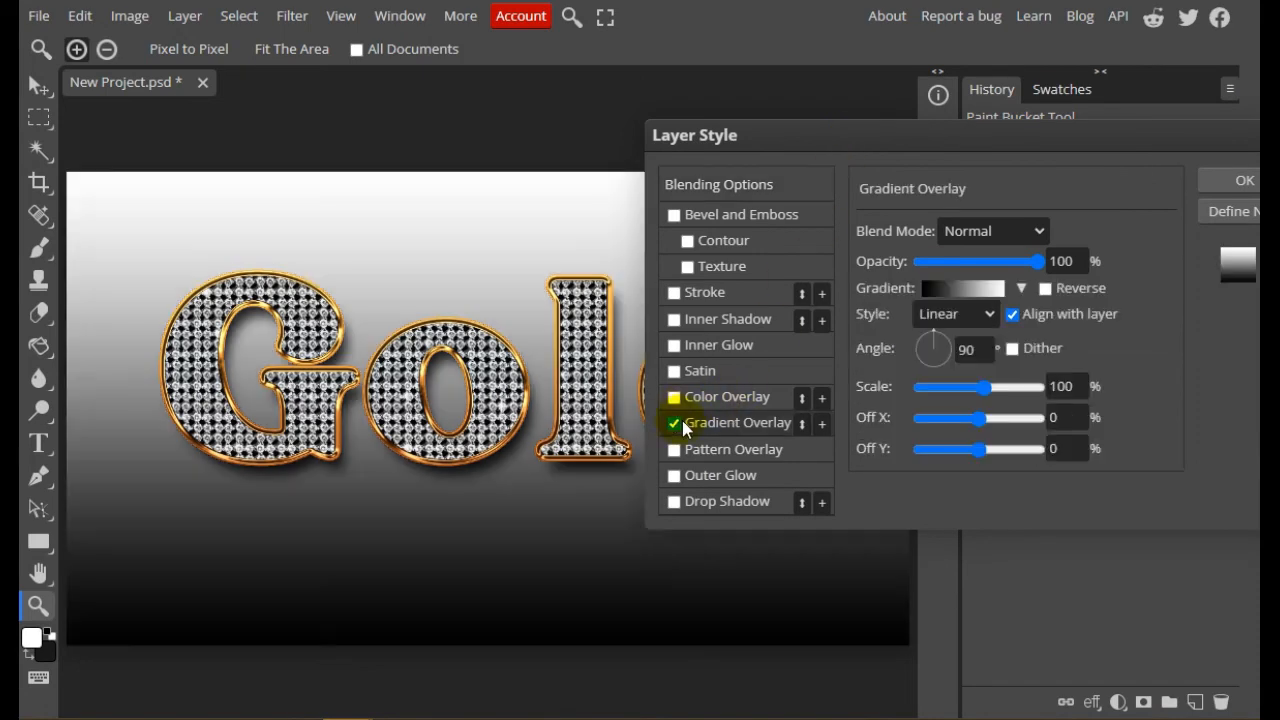
left_click(994, 313)
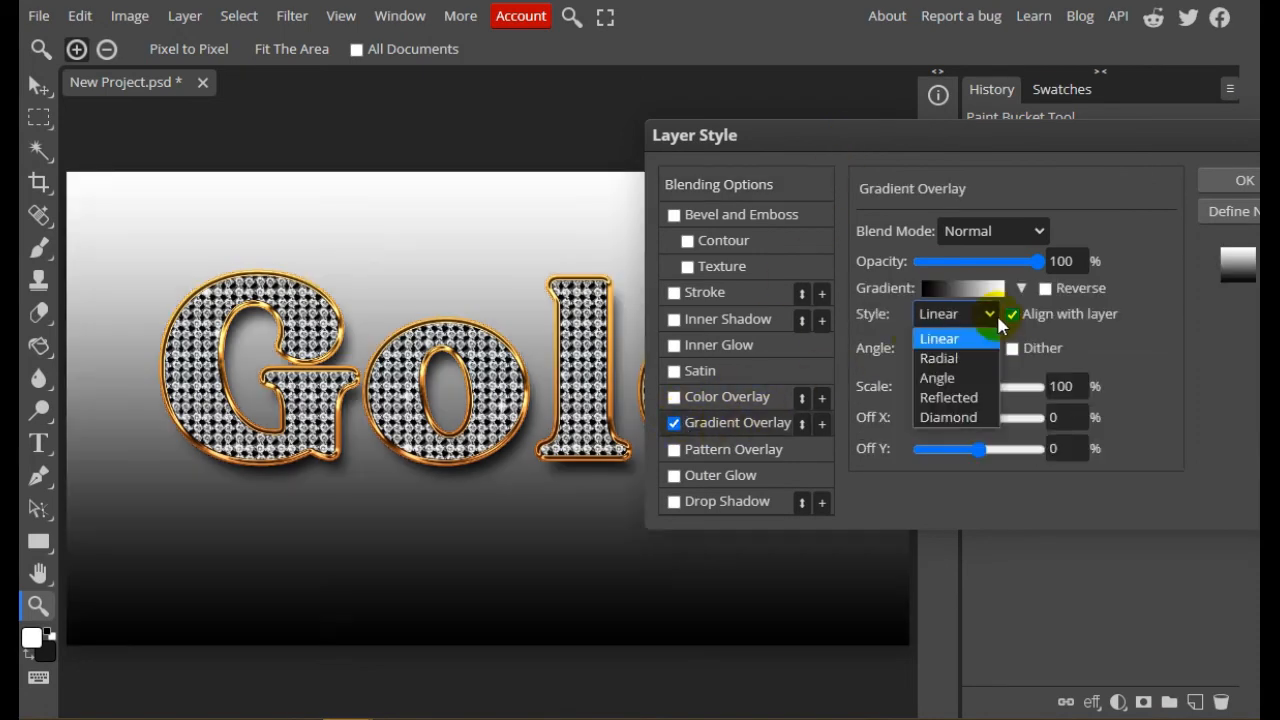
left_click(967, 359)
left_click(1047, 290)
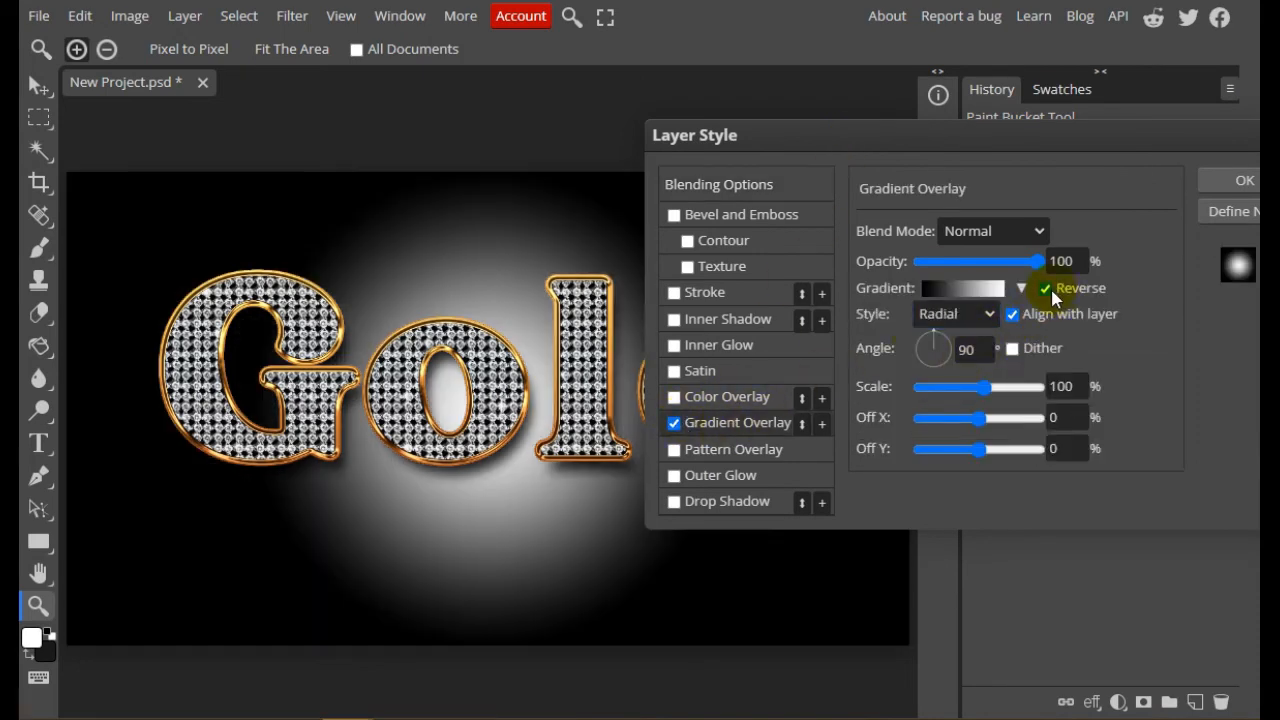
Change the overlay gradient's white color stop to the dark gray 242424
left_click(972, 291)
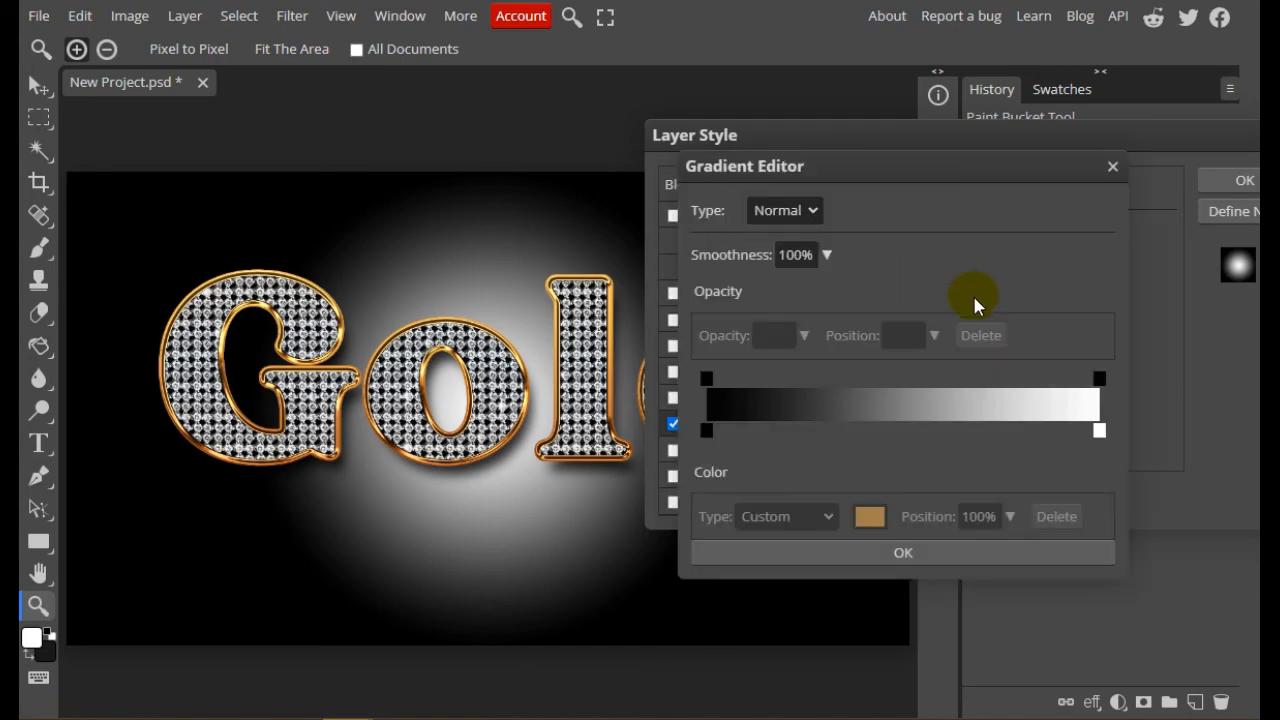
left_click(1099, 431)
double_click(1099, 431)
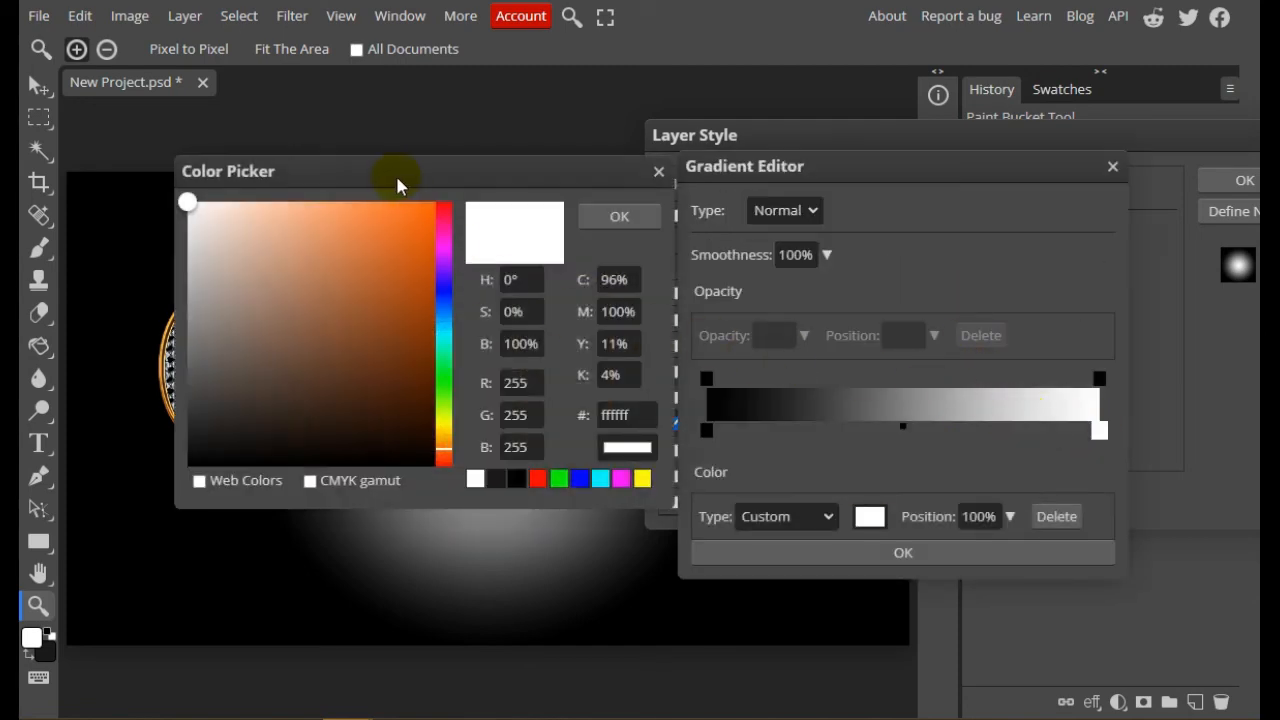
left_click_drag(400, 180, 877, 178)
left_click(680, 424)
mouse_move(680, 424)
left_mouse_down()
mouse_move(694, 443)
mouse_move(662, 442)
left_mouse_up()
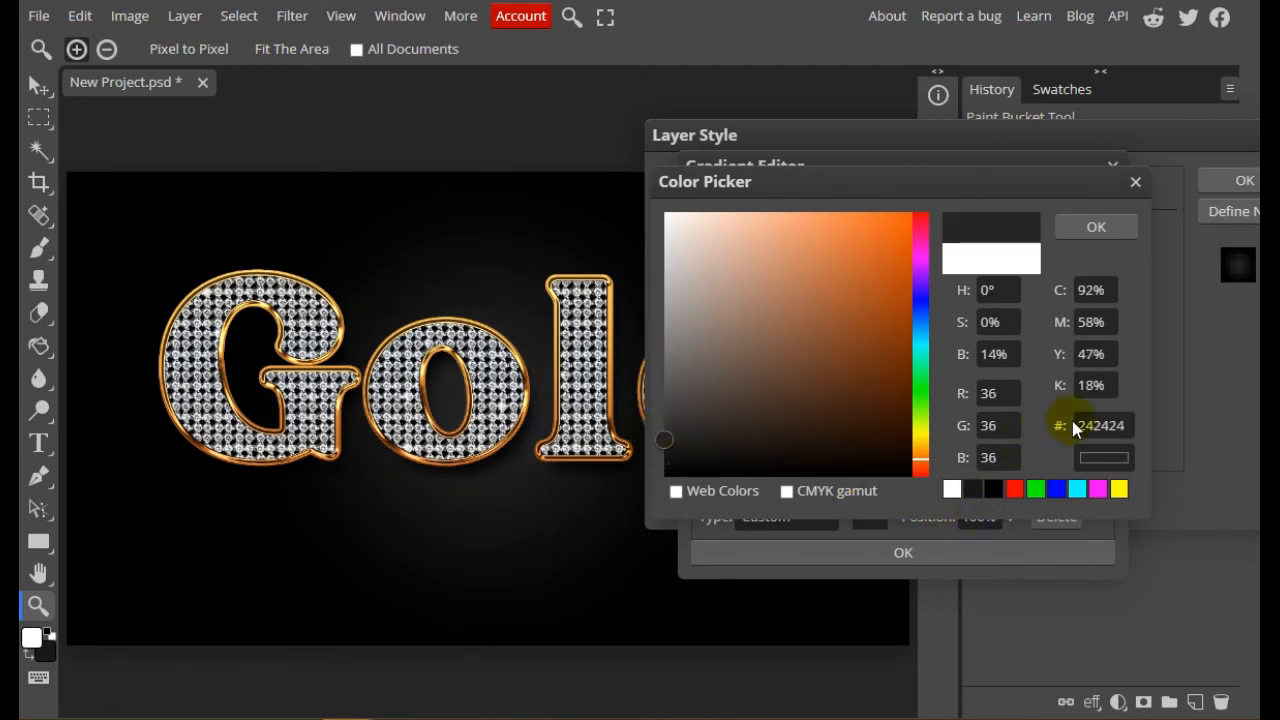
left_click_drag(1116, 426, 1051, 432)
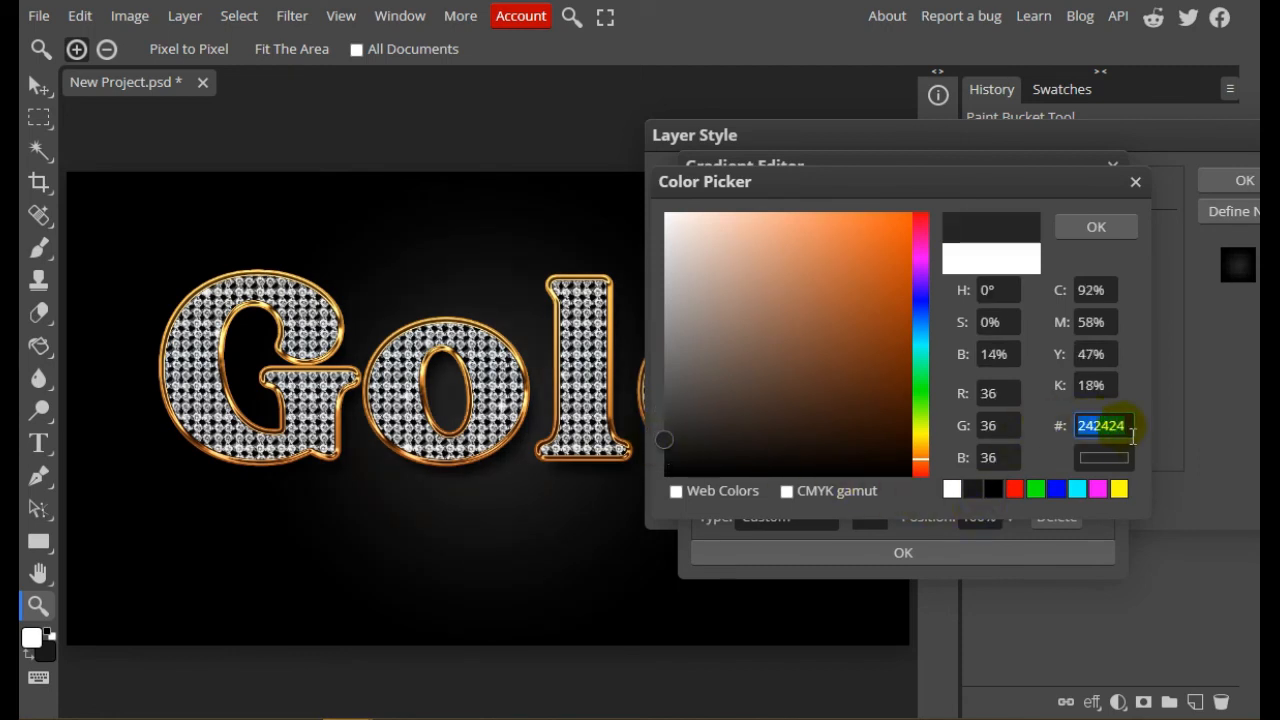
left_click(1078, 229)
left_click(921, 547)
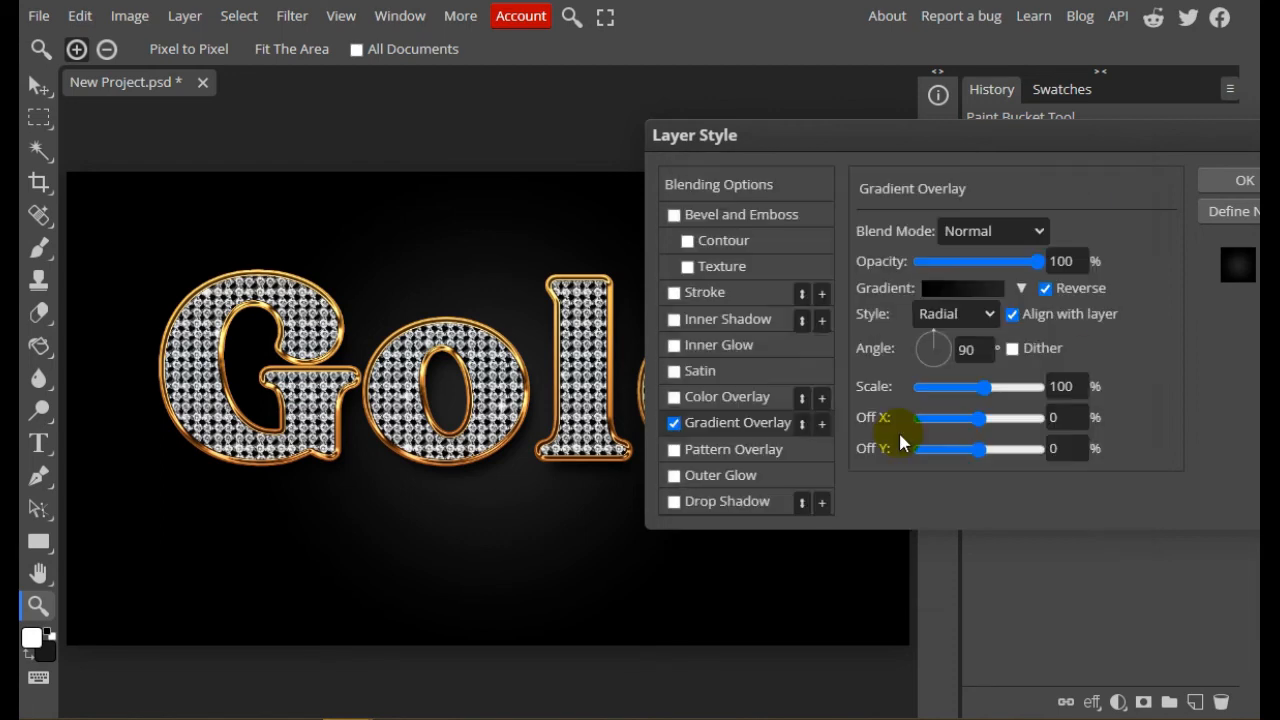
Set the background gradient's angle to 37° and its scale to 93%, and apply the layer style
left_click(946, 343)
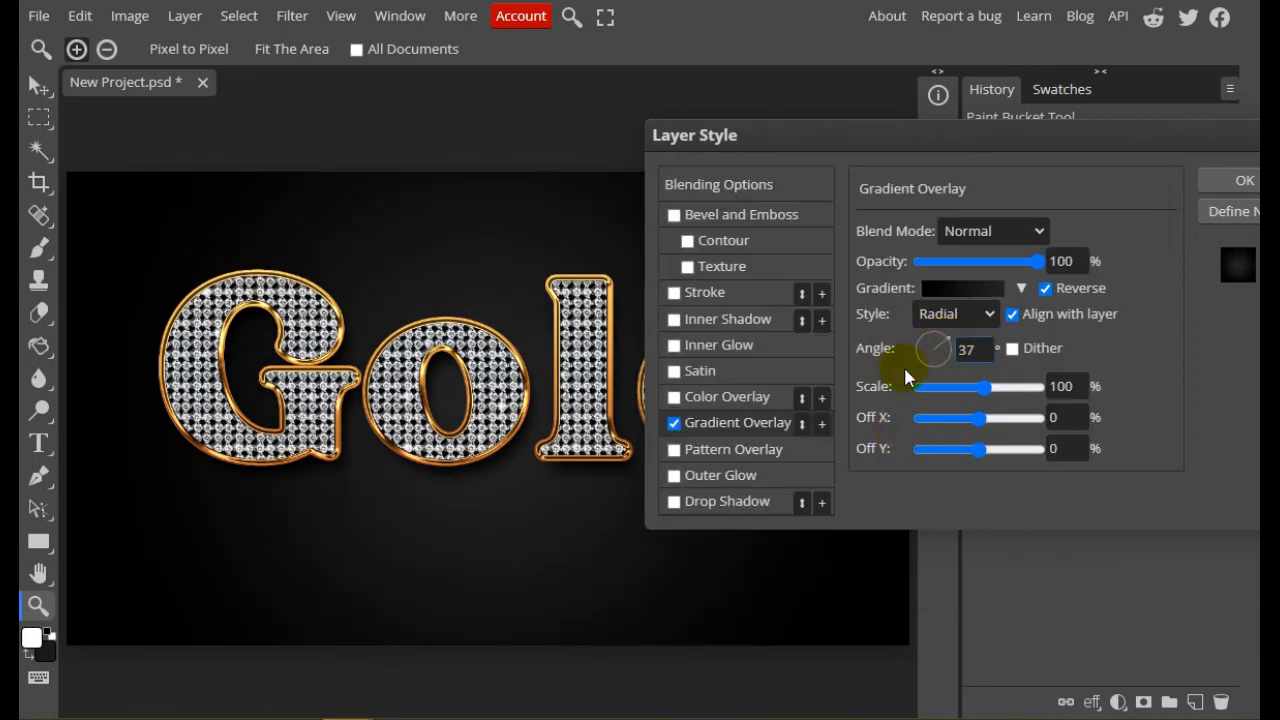
left_click_drag(886, 132, 855, 136)
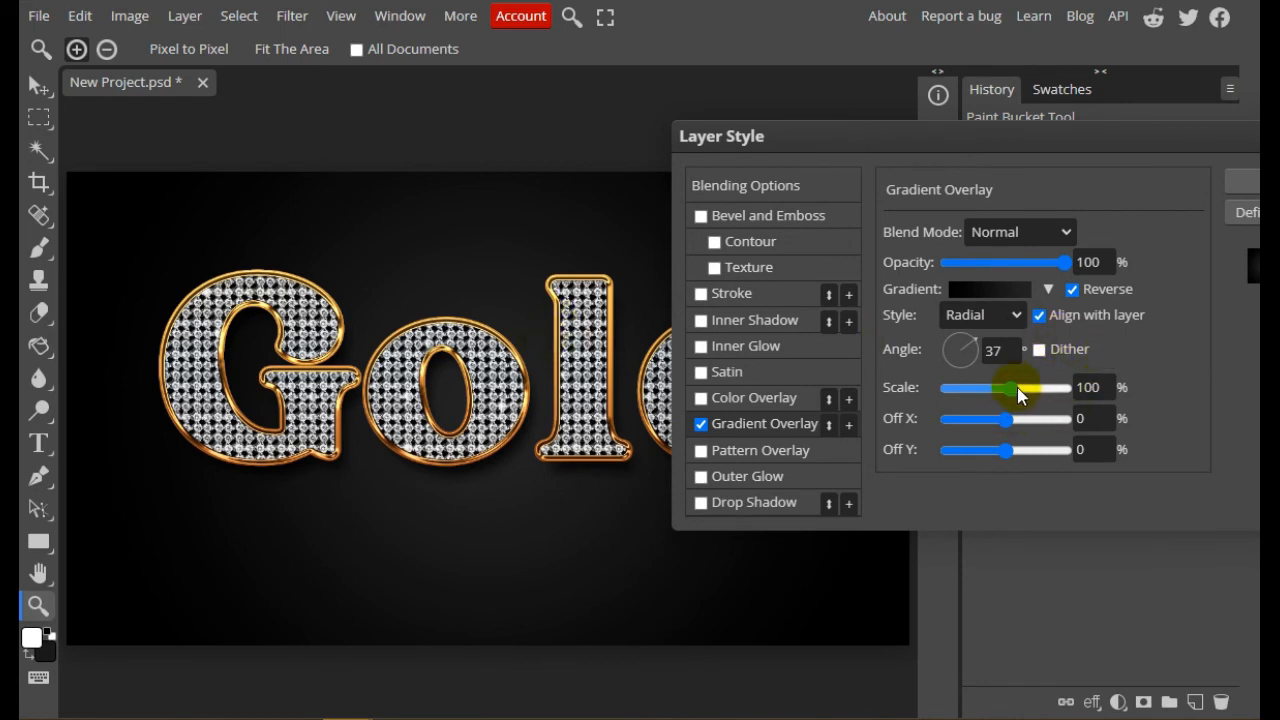
left_click_drag(1017, 387, 1011, 388)
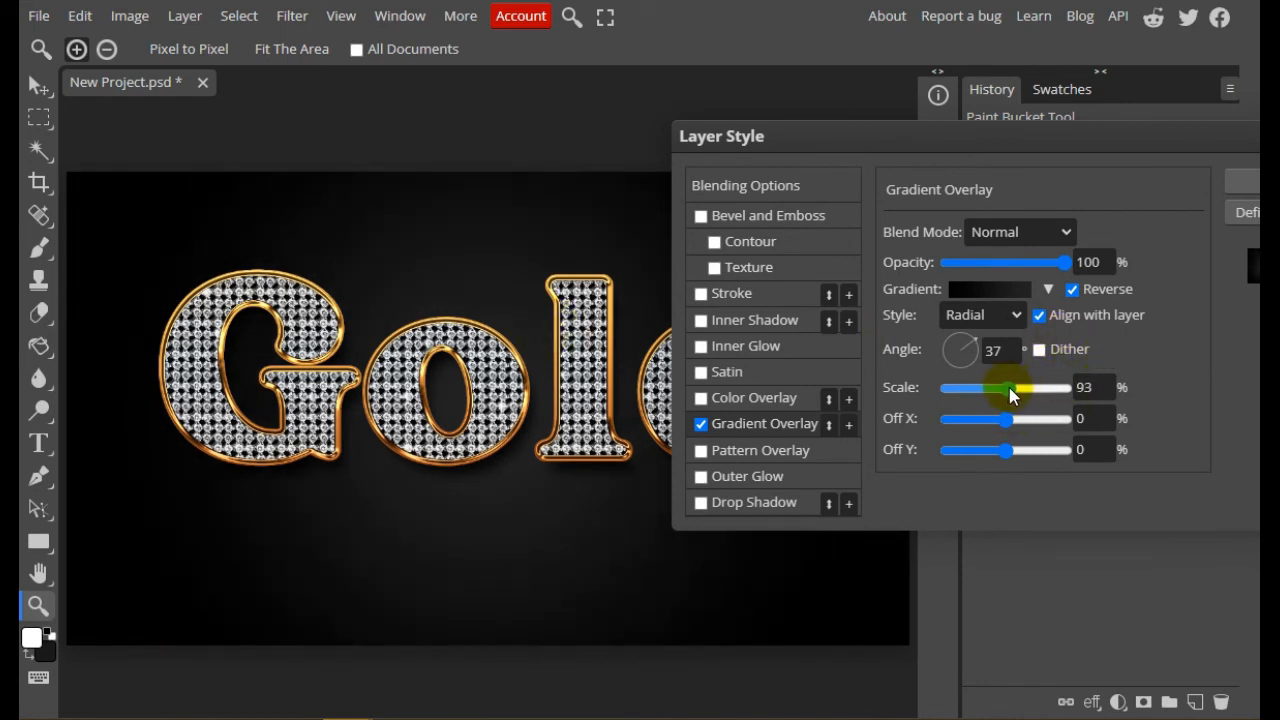
left_click(1089, 420)
left_click(1089, 448)
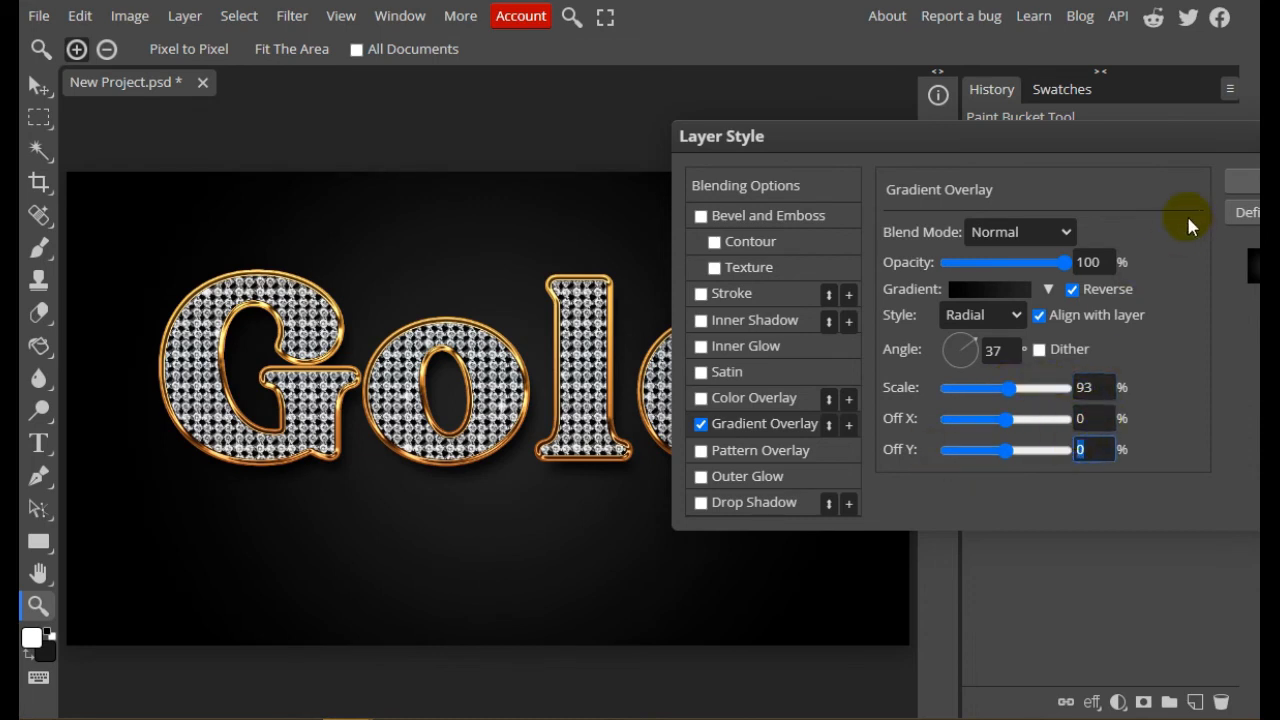
key("Return")
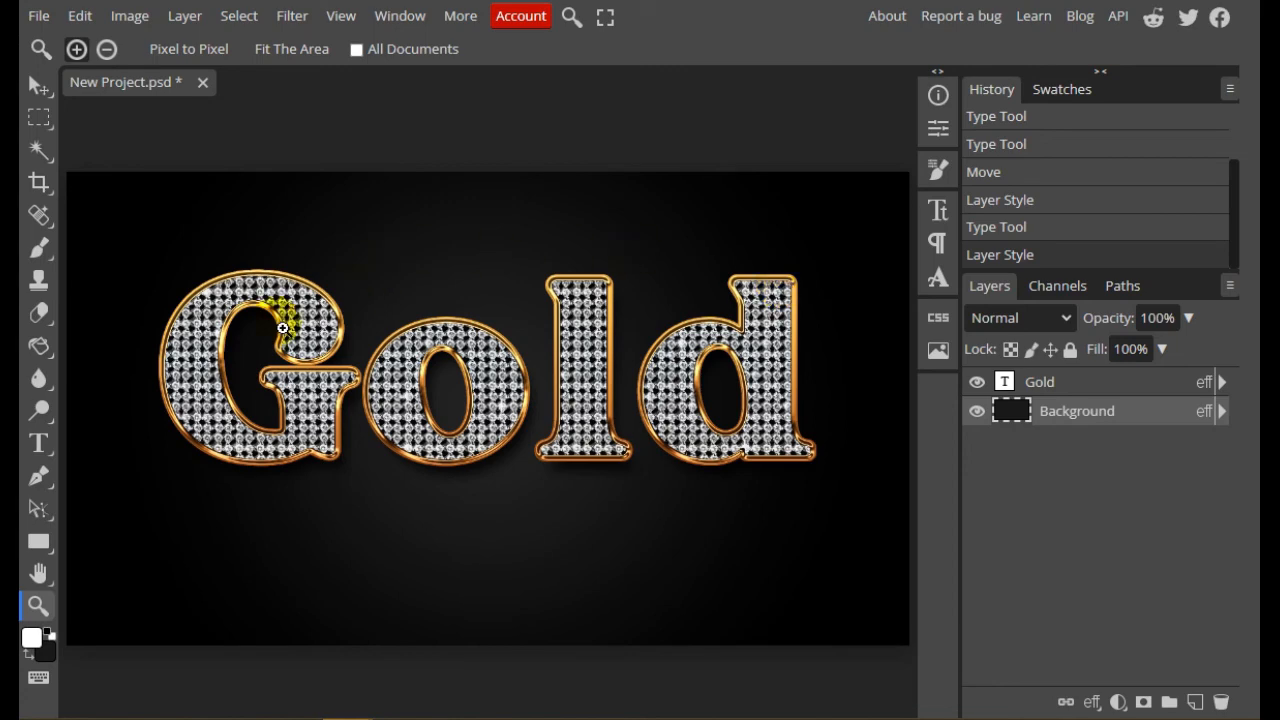
Inspect the finished Gold lettering at actual pixel size
left_click(189, 53)
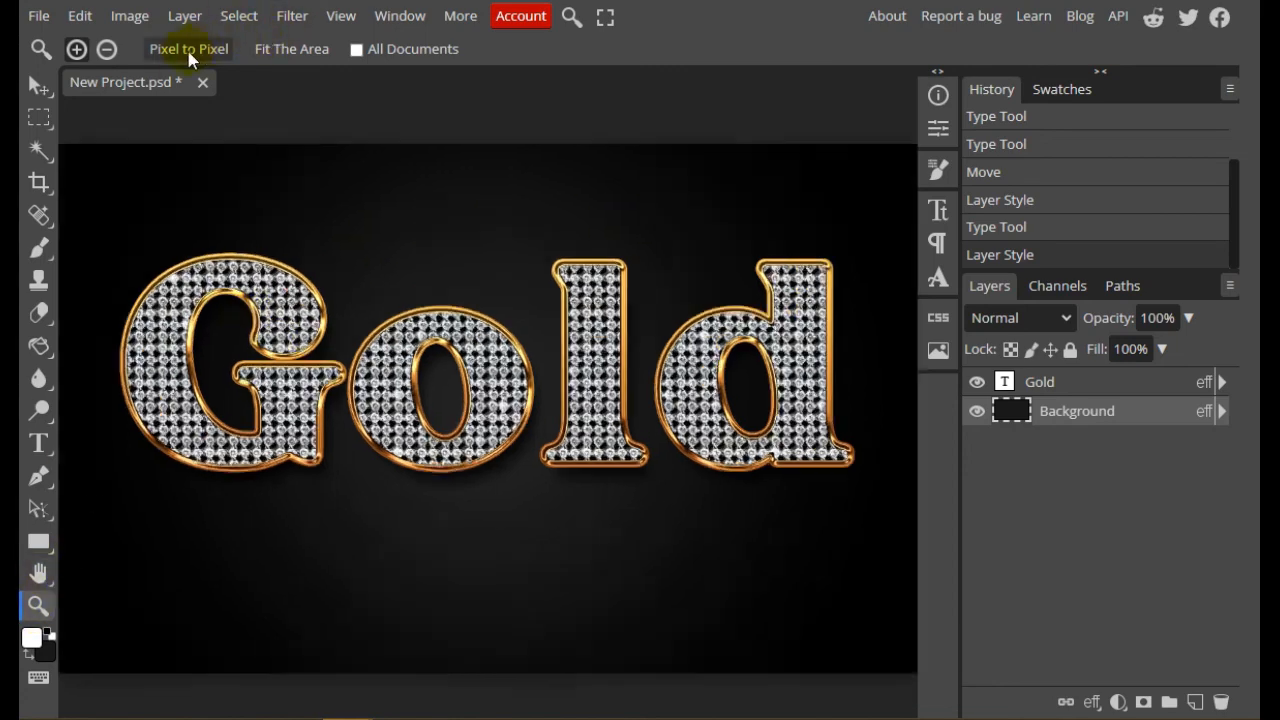
left_click(584, 230)
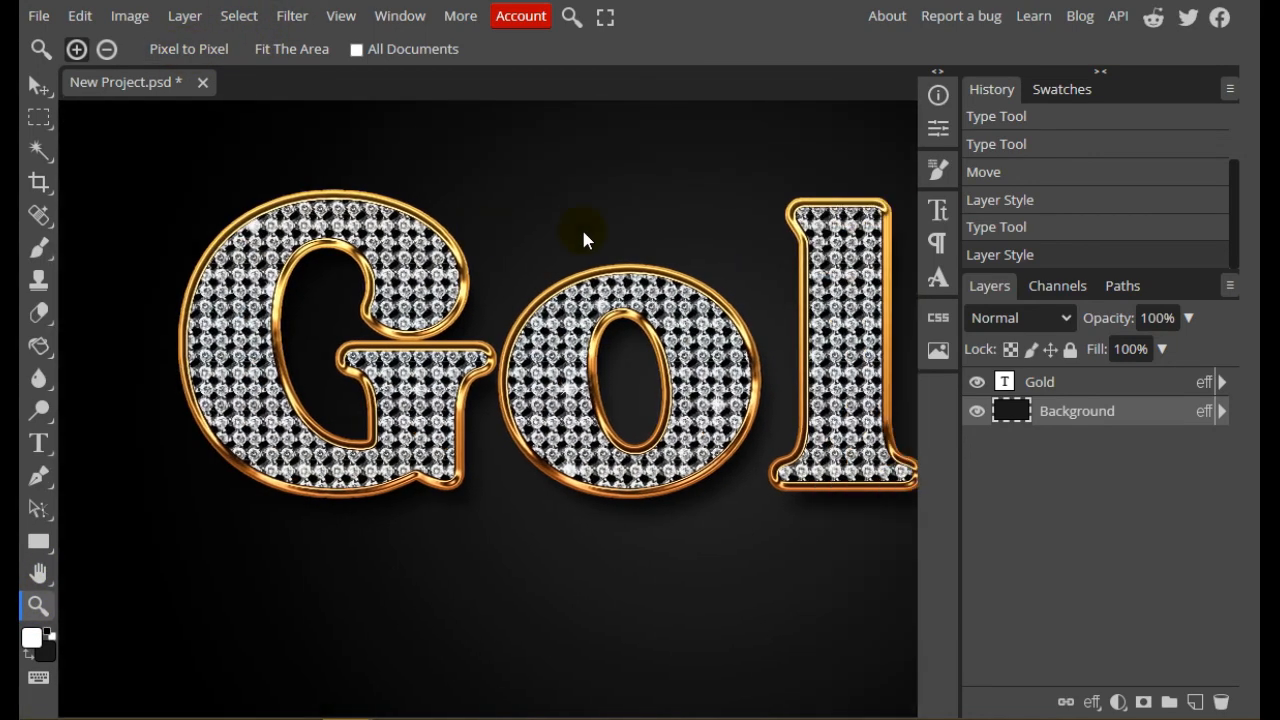
scroll(584, 232, "right", 2)
scroll(584, 236, "left", 1)
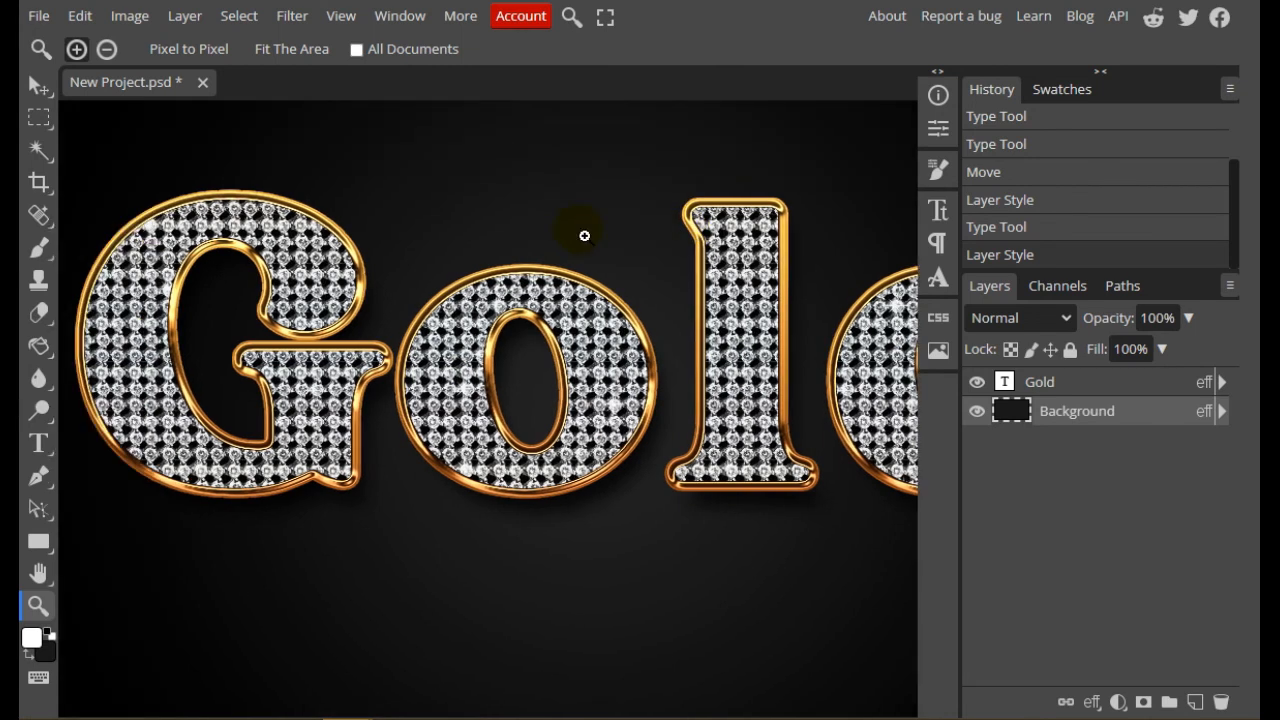
Export the artwork as a PNG named New Project at 1280 × 720 px and 100% quality, and open the downloaded file
left_click(40, 17)
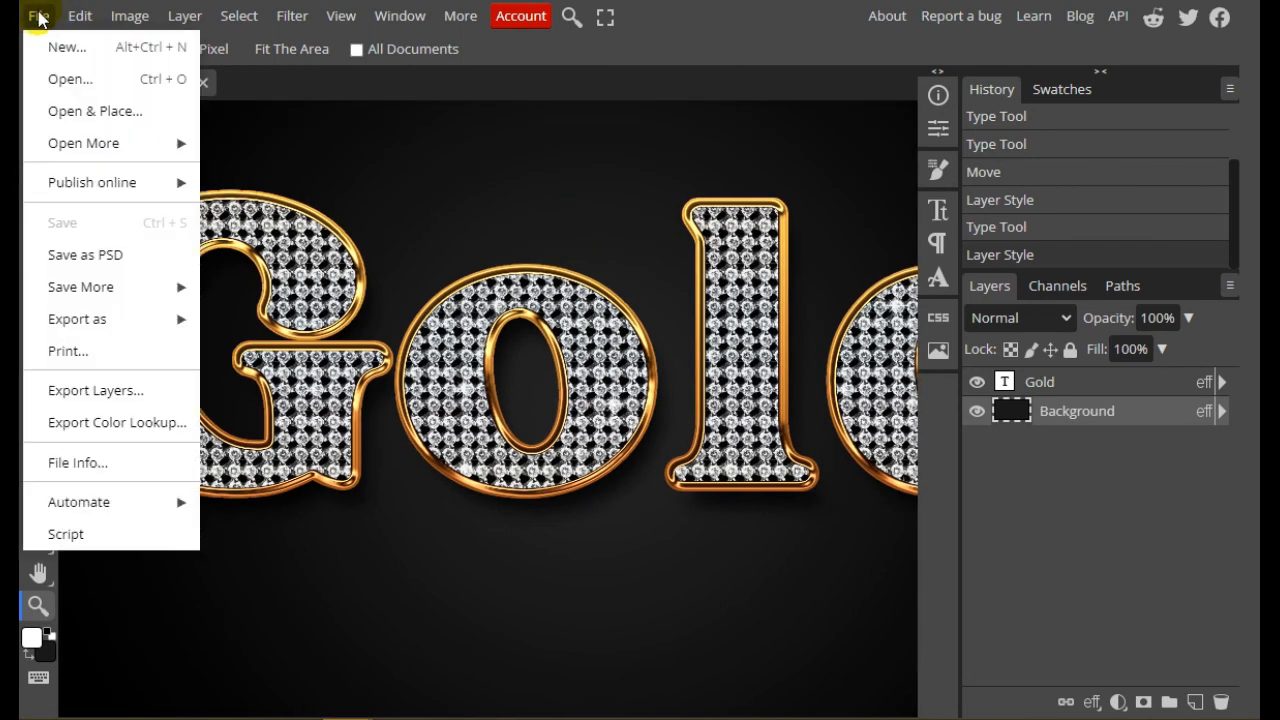
mouse_move(122, 298)
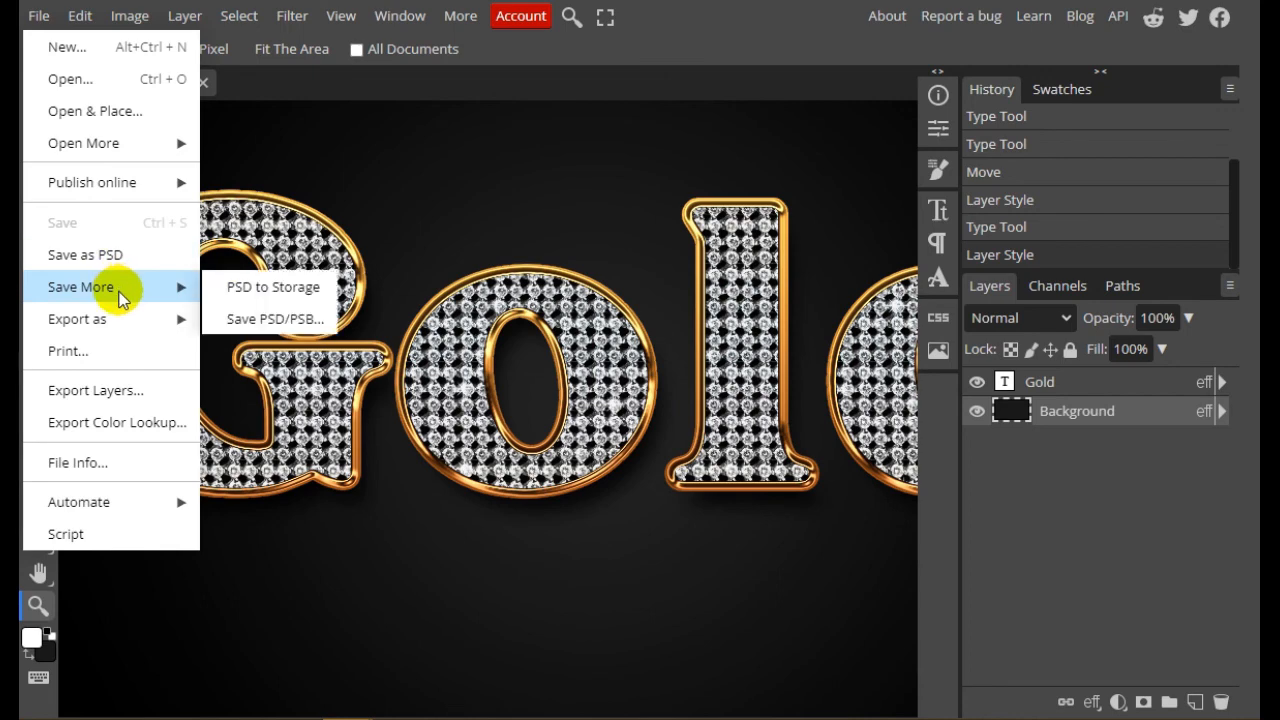
mouse_move(108, 320)
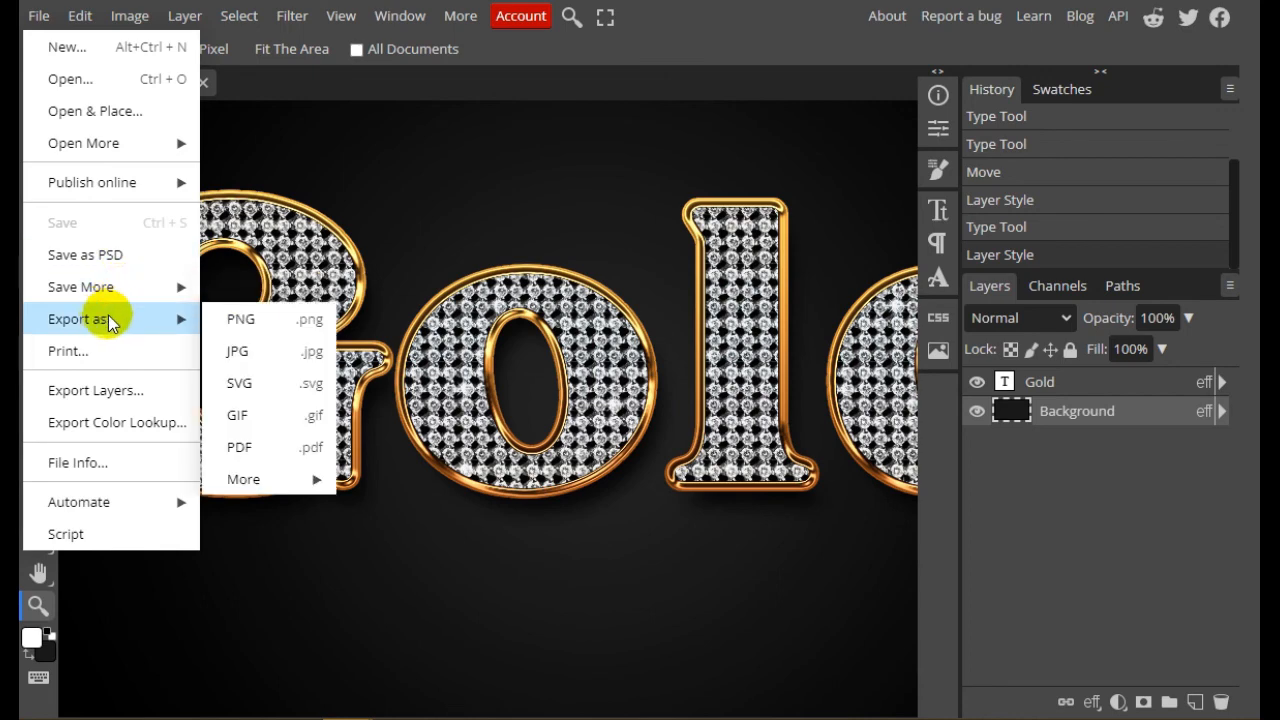
left_click(260, 318)
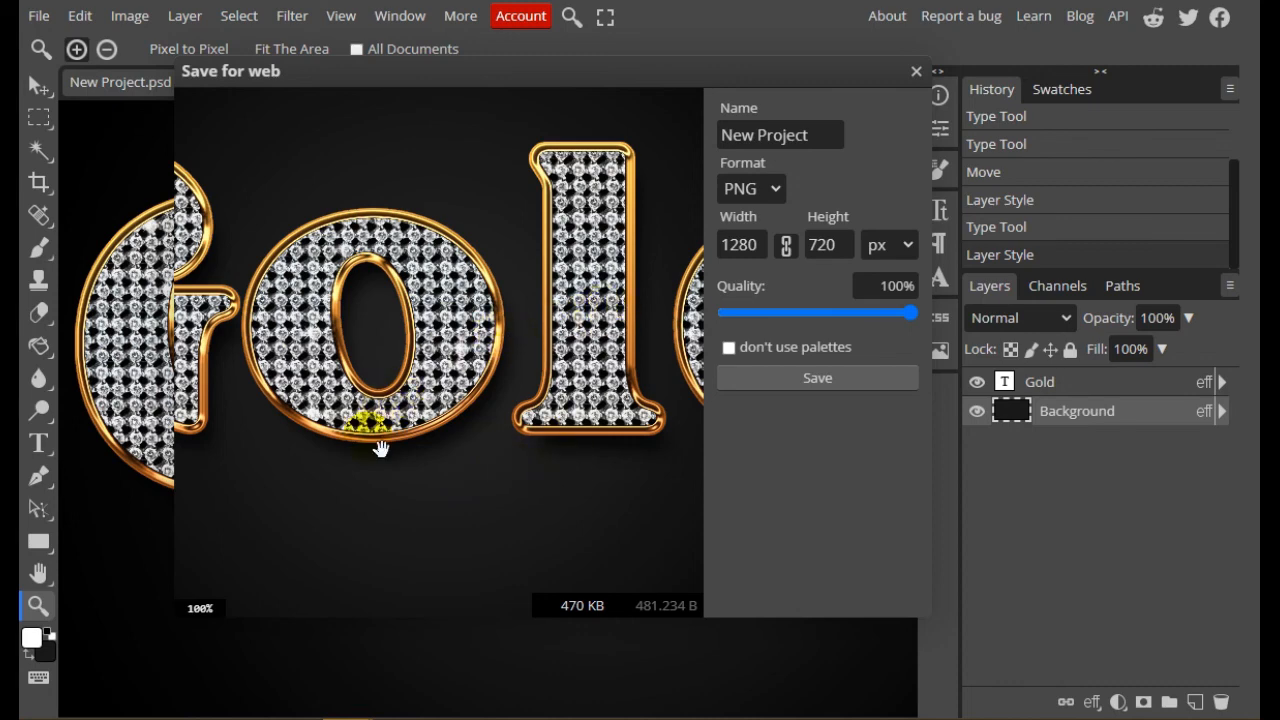
left_click(818, 380)
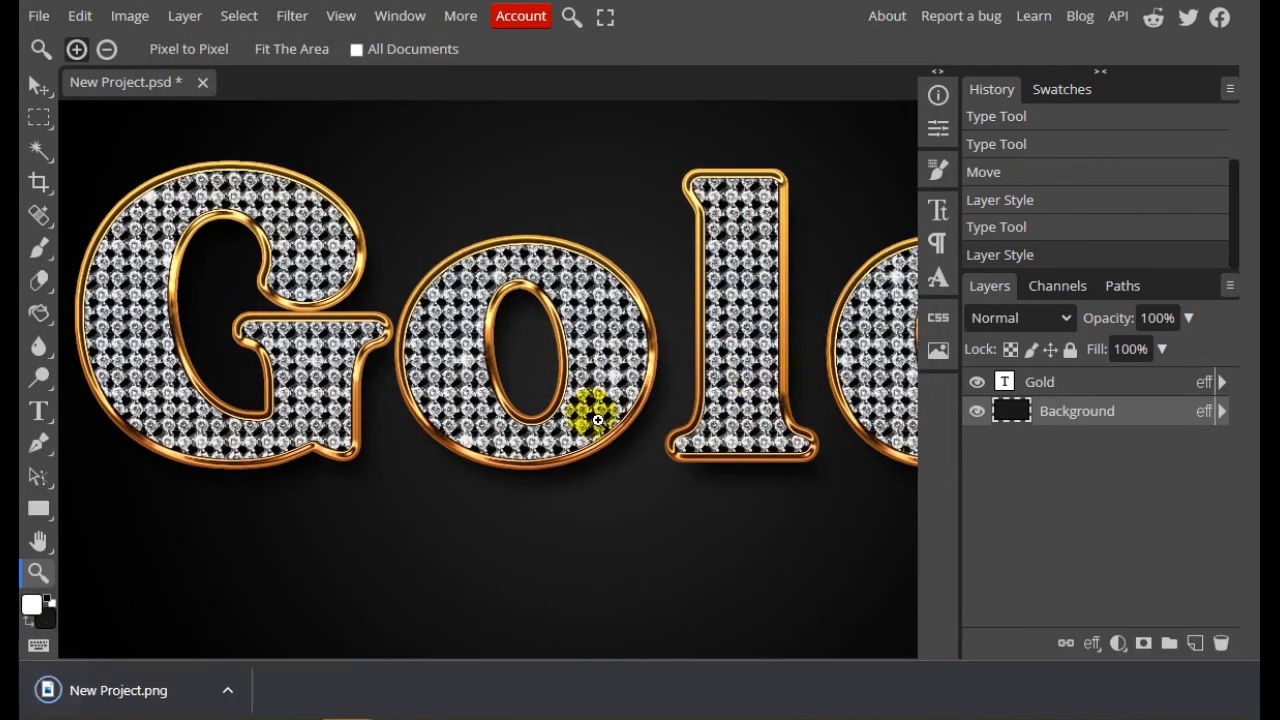
left_click(155, 690)
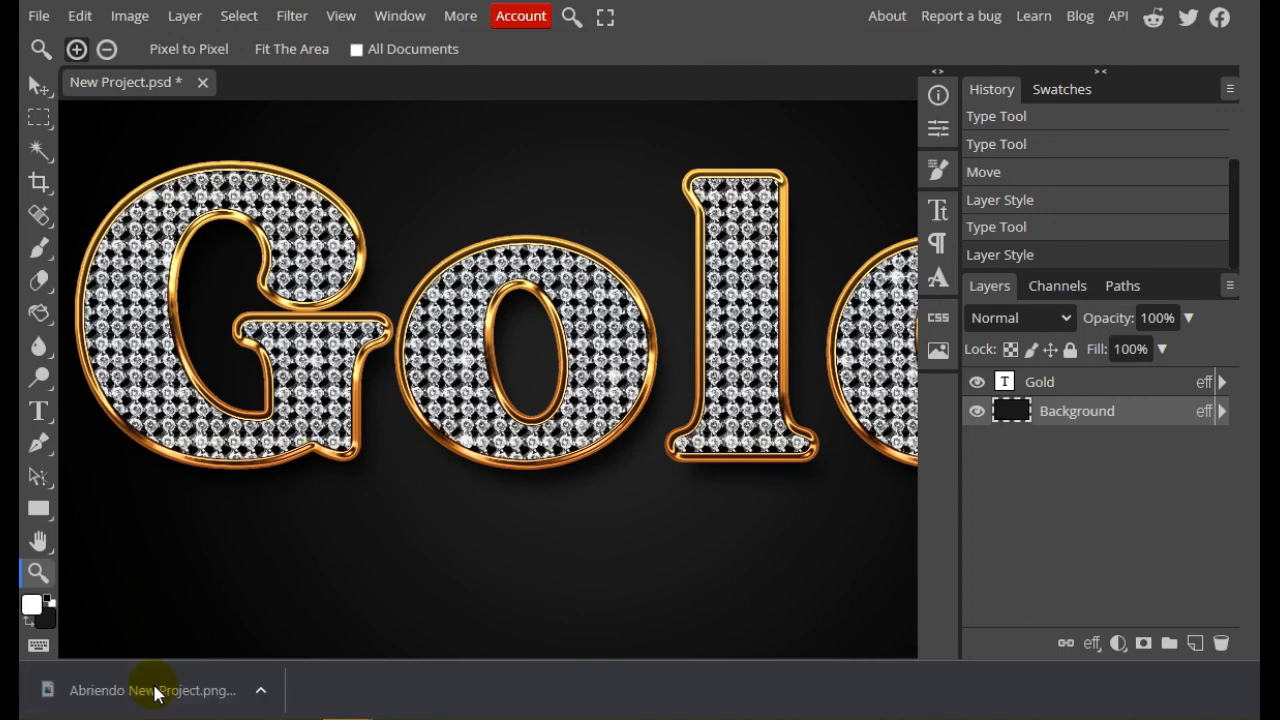